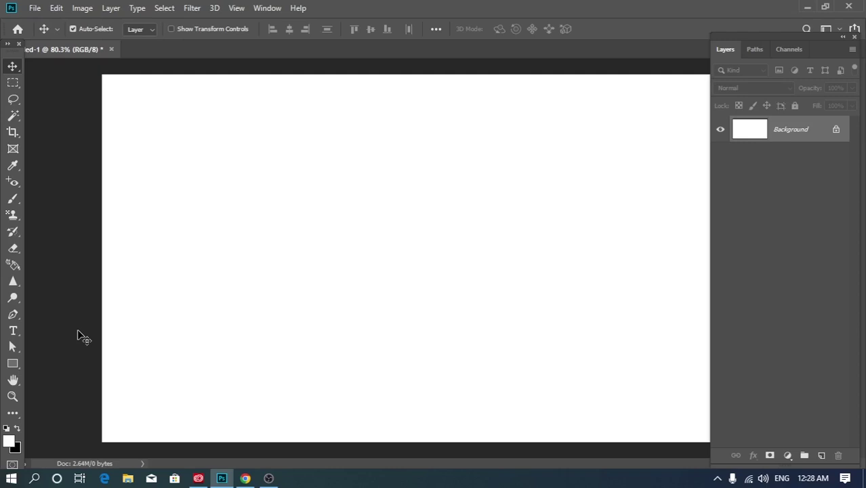
# Step: Add a Lorem Ipsum placeholder text layer and move it toward the middle of the canvas so the whole line fits
pyautogui.click(13, 331)
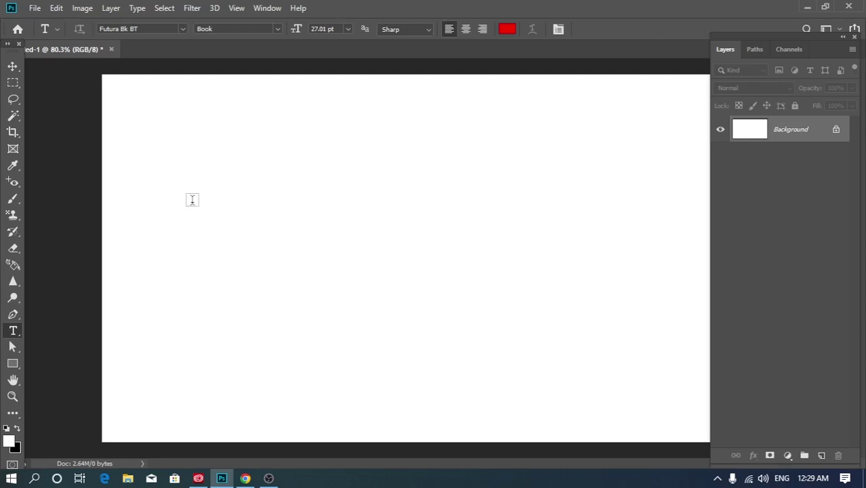
pyautogui.click(190, 199)
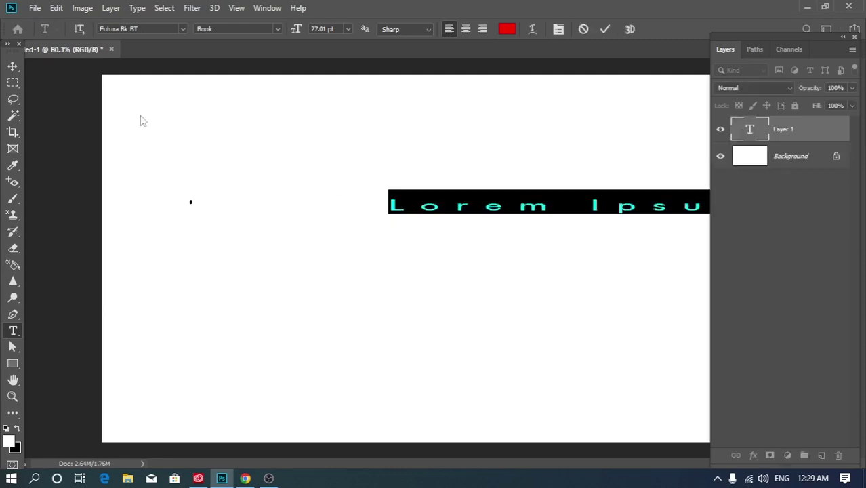
pyautogui.click(13, 67)
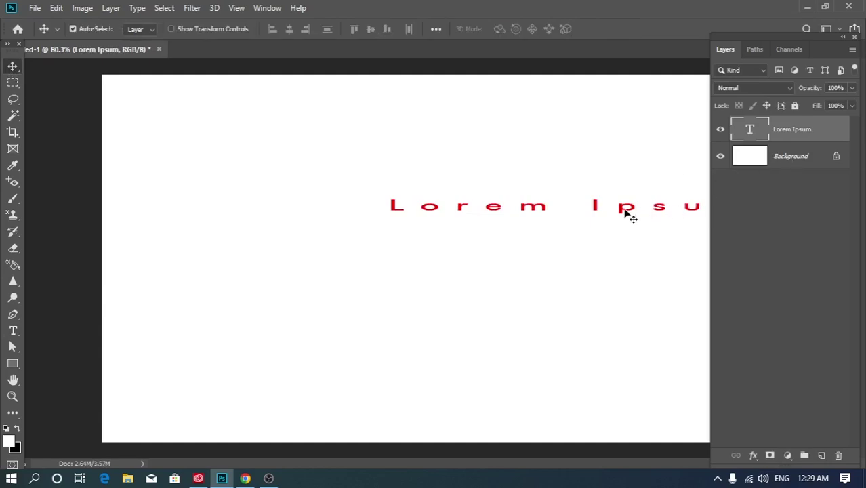
pyautogui.moveTo(624, 217); pyautogui.dragTo(401, 223)
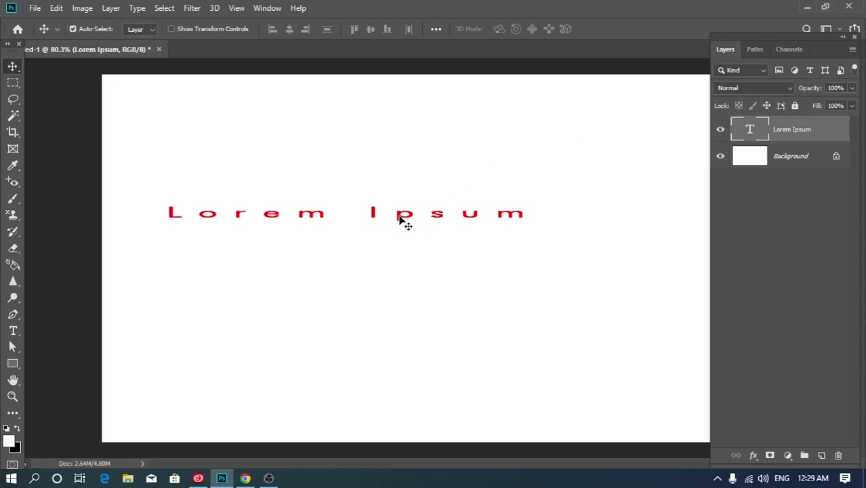
pyautogui.moveTo(400, 220); pyautogui.dragTo(420, 221)
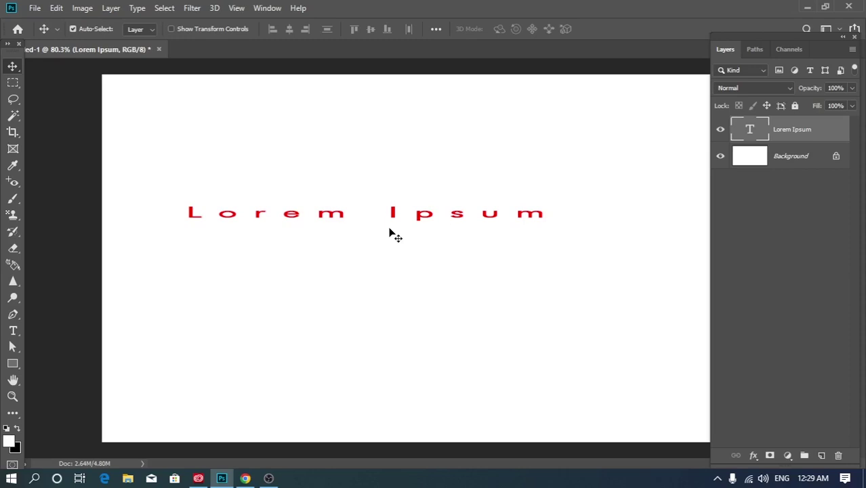
pyautogui.doubleClick(383, 209)
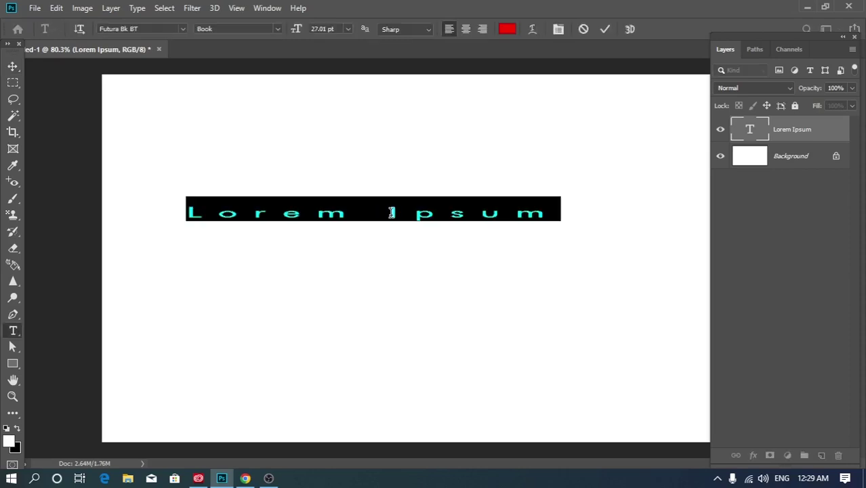
pyautogui.click(391, 213)
pyautogui.hotkey('shift', 'End')
pyautogui.click(391, 213)
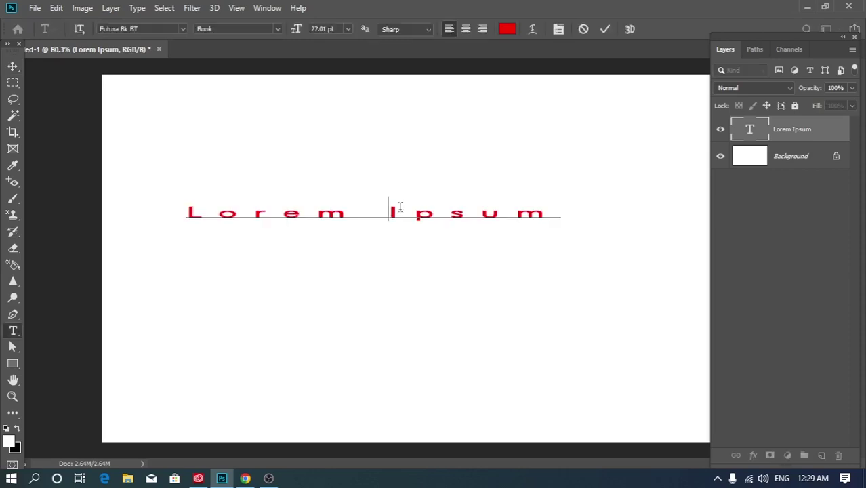
pyautogui.click(14, 67)
pyautogui.click(734, 227)
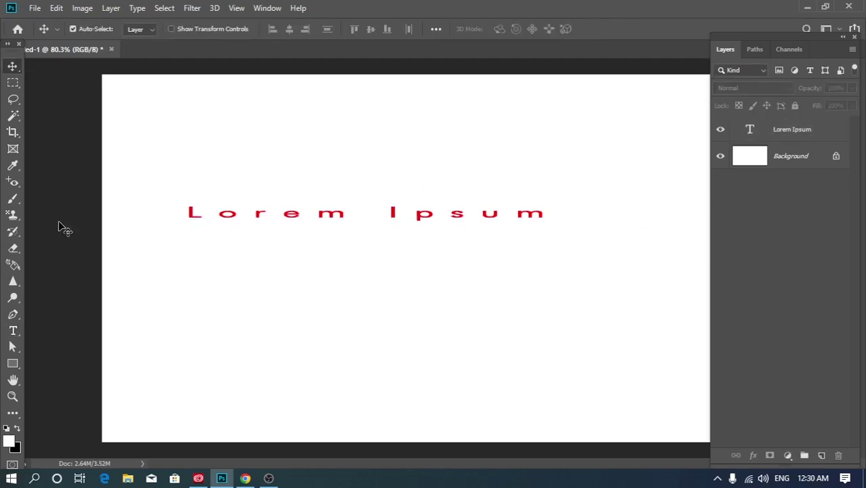
# Step: Select the Lorem Ipsum layer with the Type tool active and show its character settings
pyautogui.click(13, 331)
pyautogui.click(784, 136)
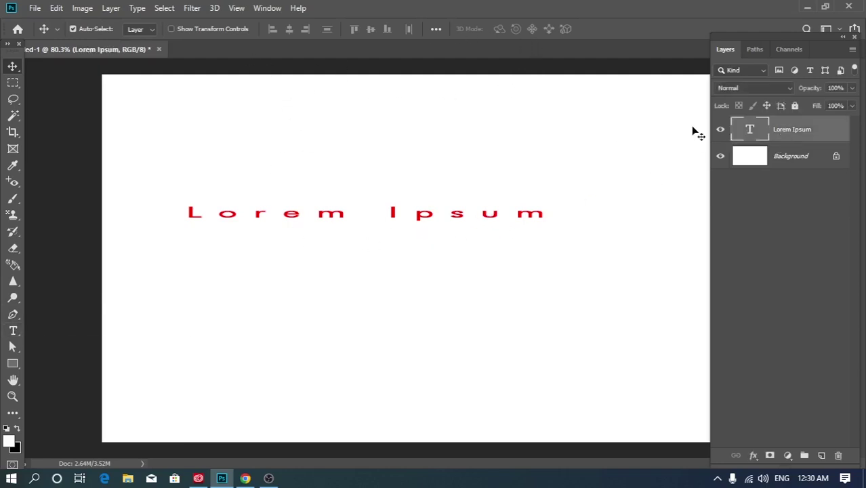
pyautogui.click(15, 331)
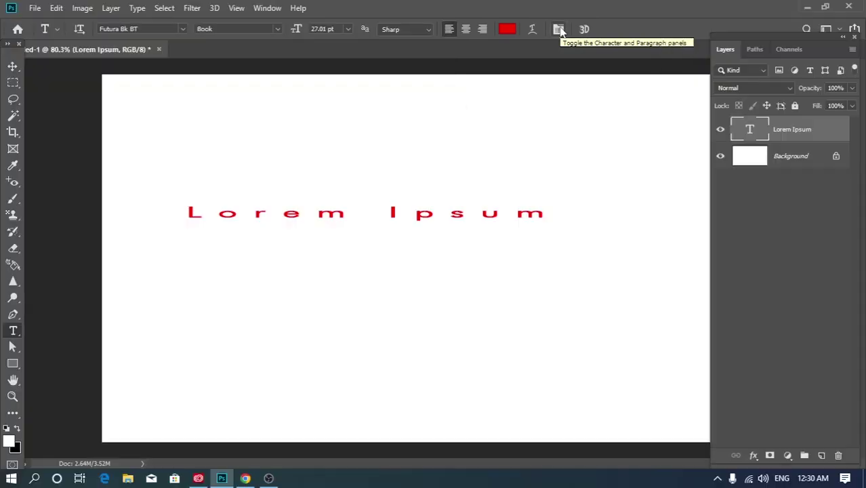
pyautogui.click(559, 29)
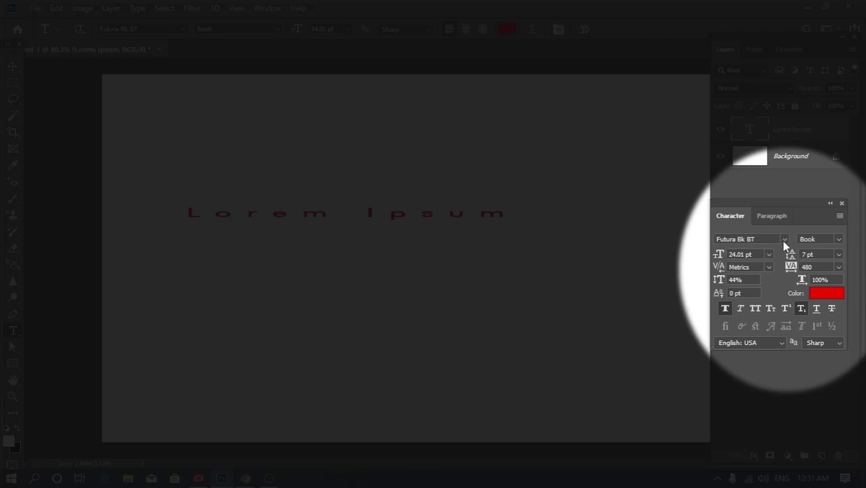
# Step: Apply the Futura Bk BT font to the Lorem Ipsum text and check its available styles
pyautogui.click(784, 239)
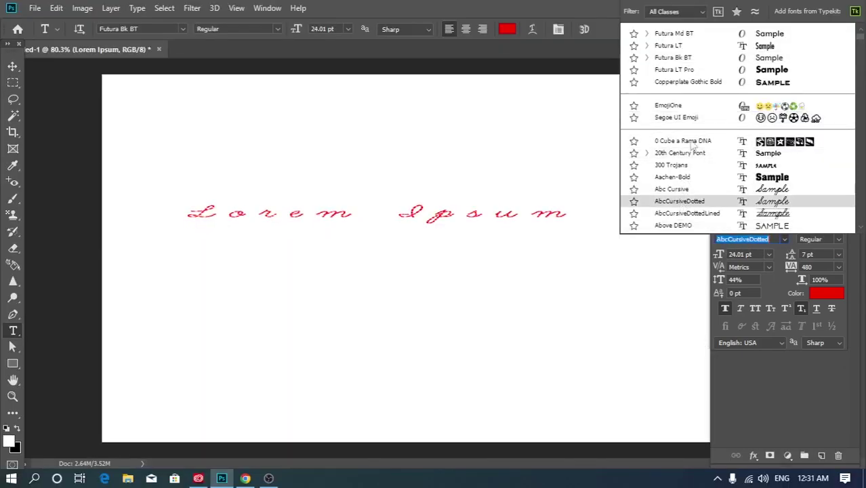
pyautogui.click(672, 60)
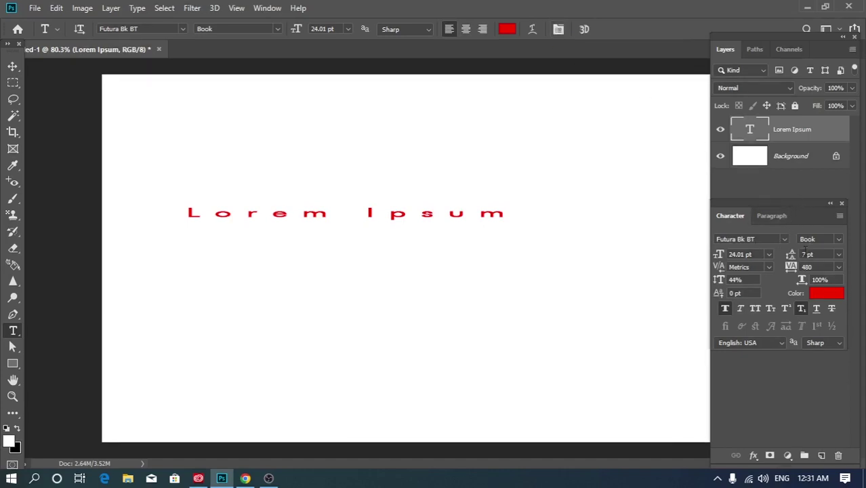
pyautogui.click(837, 239)
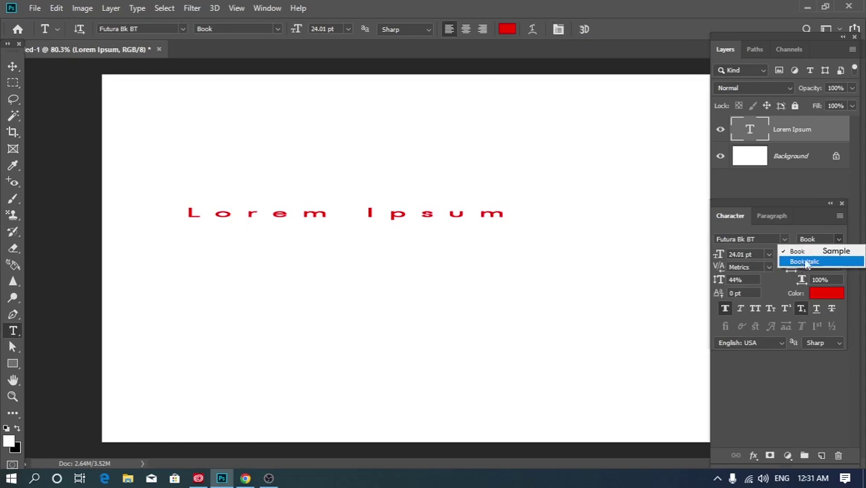
pyautogui.click(804, 228)
# Step: Preview several fonts on the Lorem Ipsum text and apply Agra Wide
pyautogui.click(786, 237)
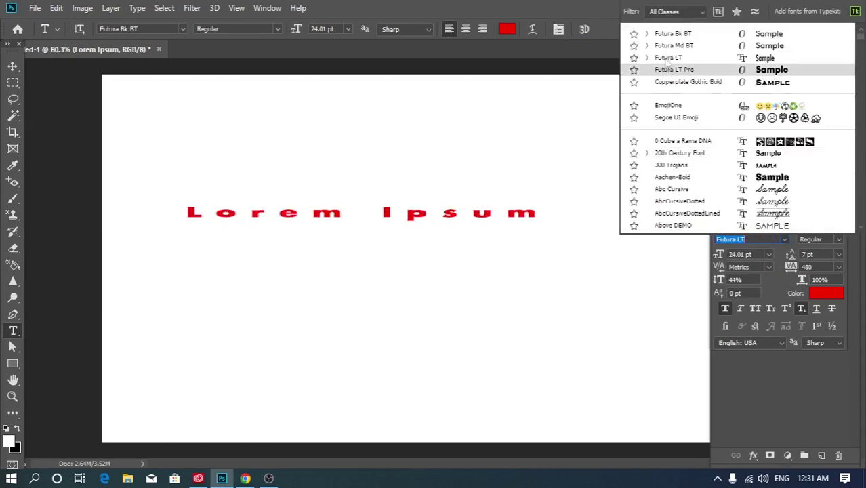
pyautogui.scroll(-3, 678, 176)
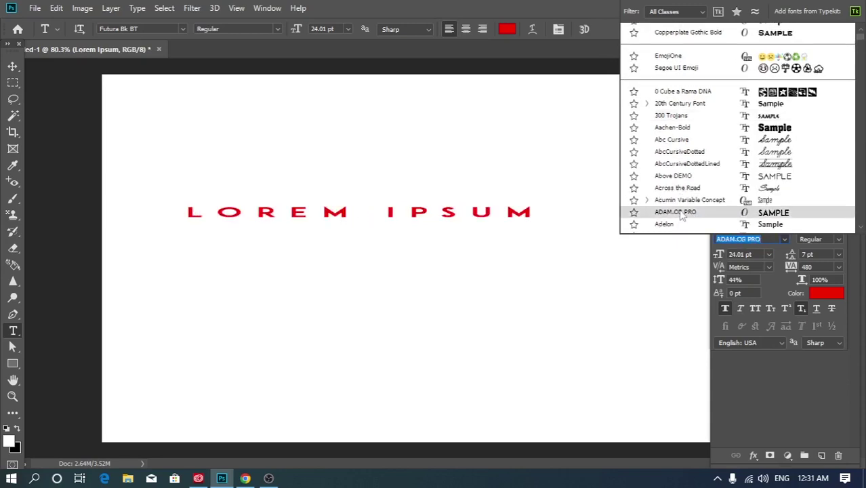
pyautogui.scroll(-6, 681, 214)
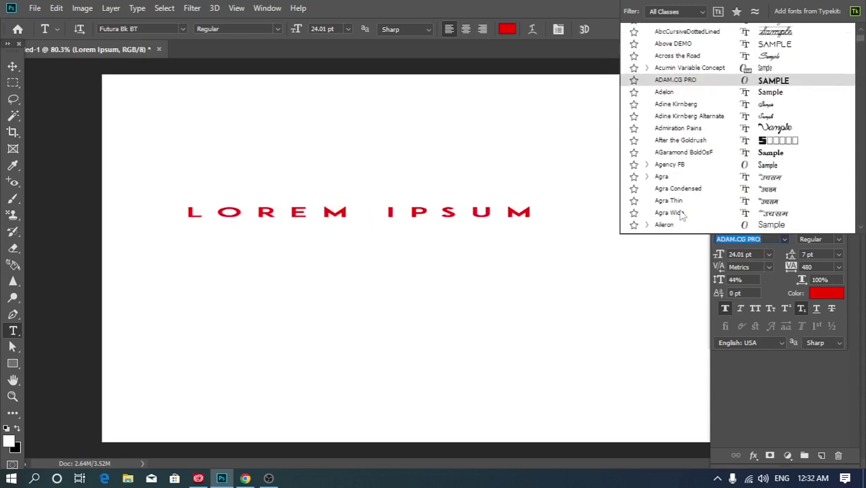
pyautogui.scroll(-4, 681, 214)
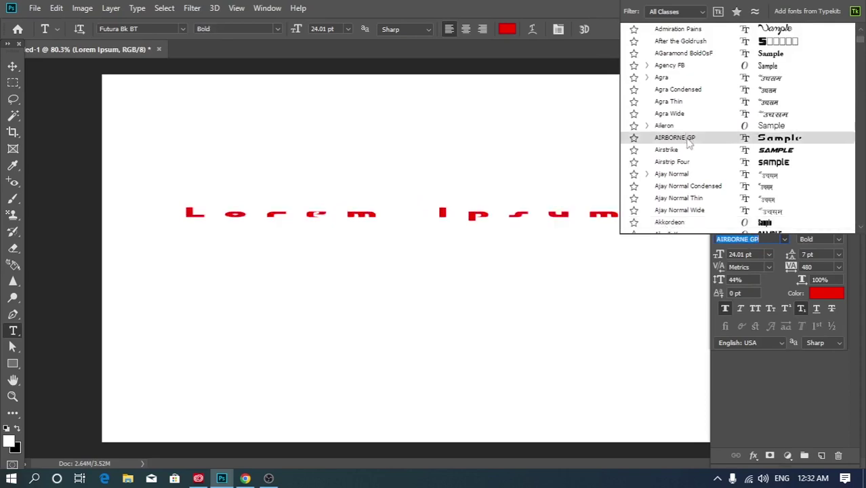
pyautogui.click(670, 113)
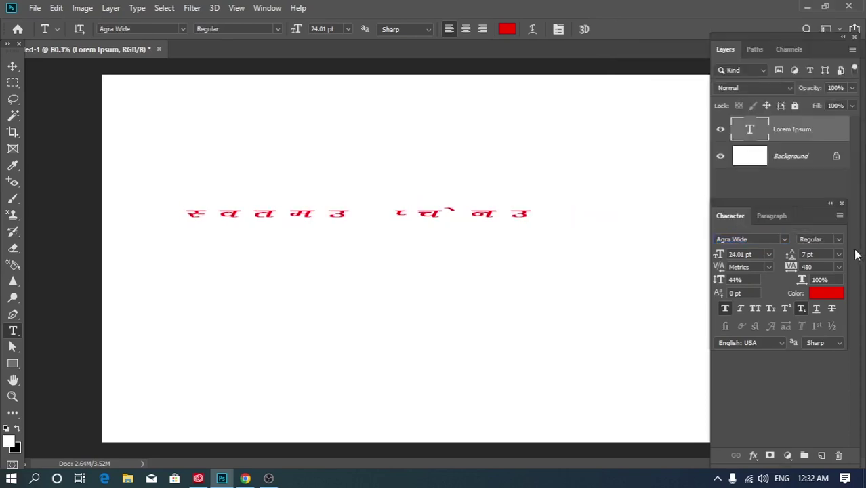
# Step: Search the fonts for TIMES and apply Times New Roman Regular to the Lorem Ipsum text
pyautogui.click(753, 241)
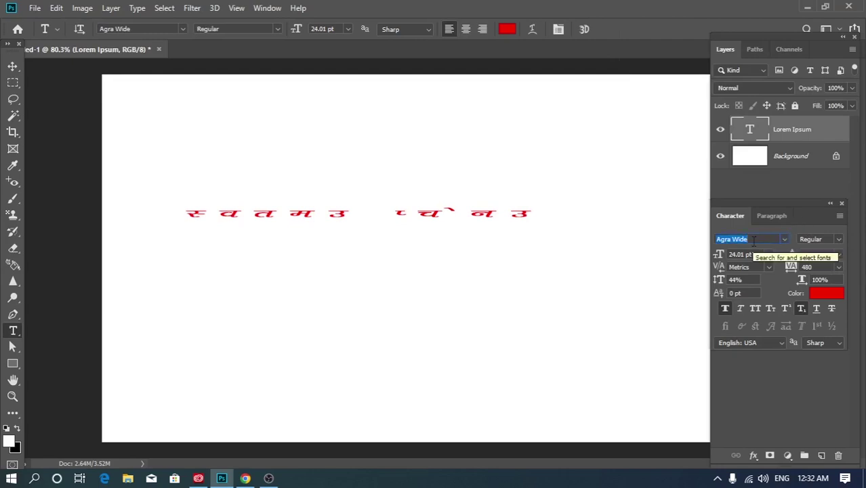
pyautogui.write('TIMES')
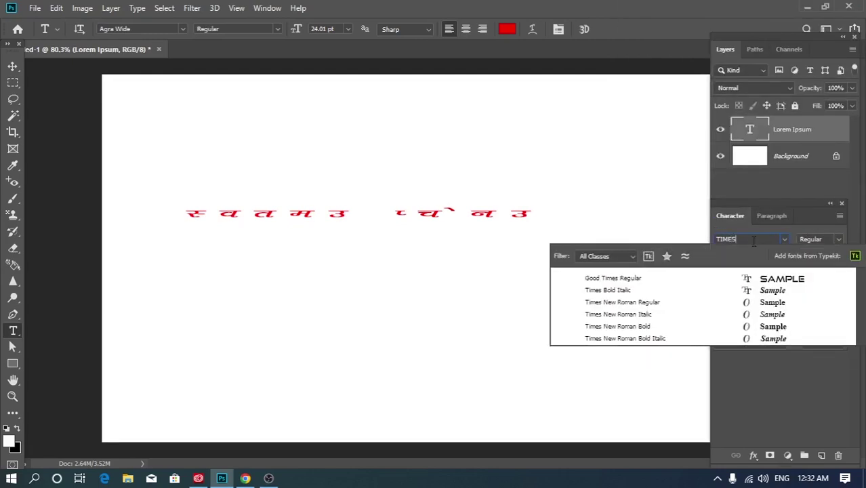
pyautogui.press('Down')
pyautogui.press('Down')
pyautogui.press('Down')
pyautogui.press('Down')
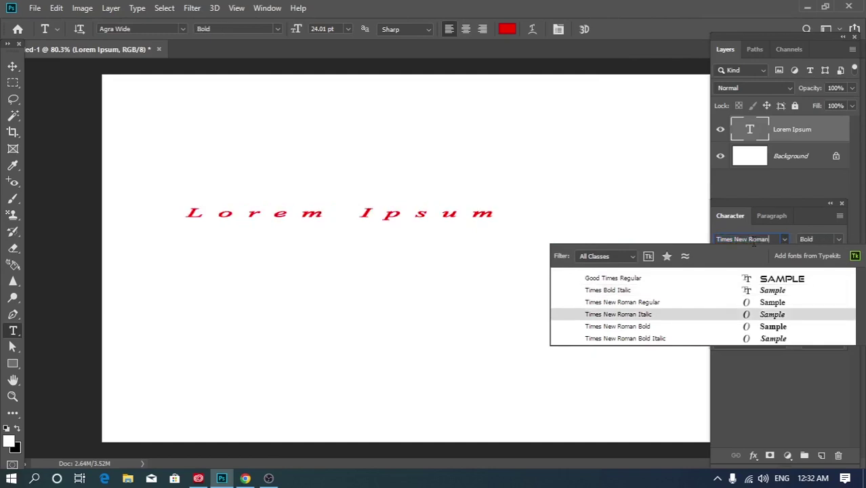
pyautogui.press('Down')
pyautogui.press('Up')
pyautogui.press('Up')
pyautogui.press('Return')
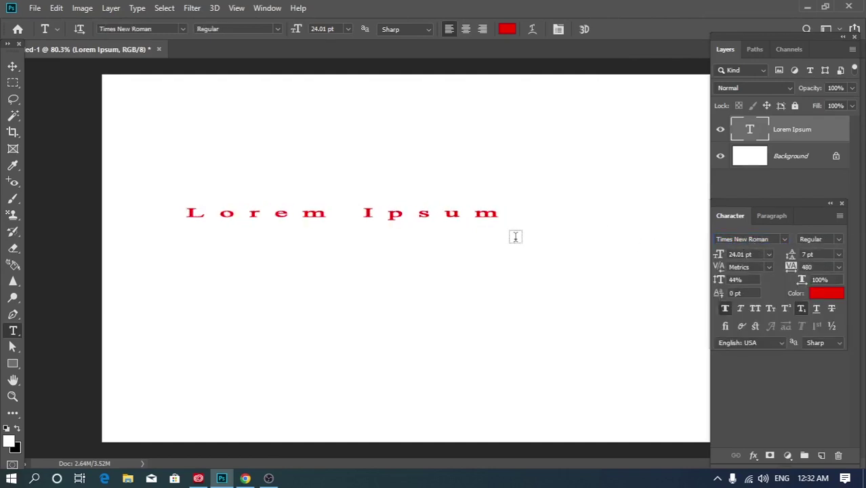
# Step: Look through the font list and the style options offered for Times New Roman
pyautogui.click(784, 240)
pyautogui.press('Escape')
pyautogui.click(778, 241)
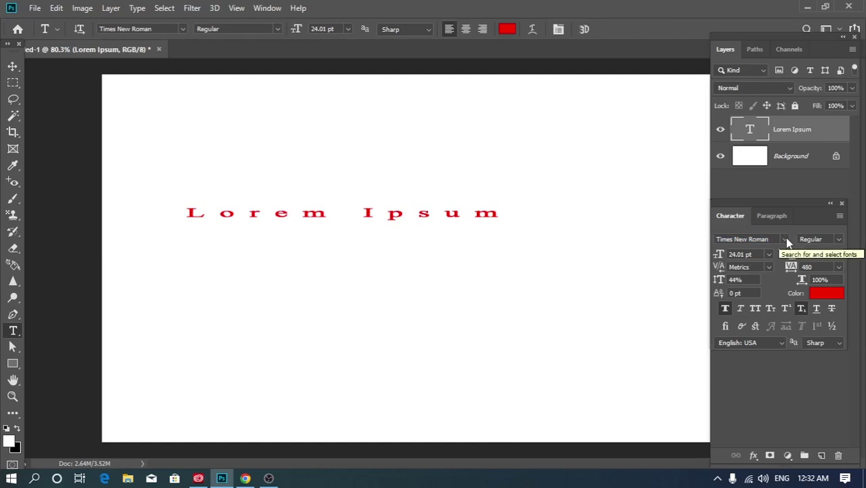
pyautogui.click(786, 240)
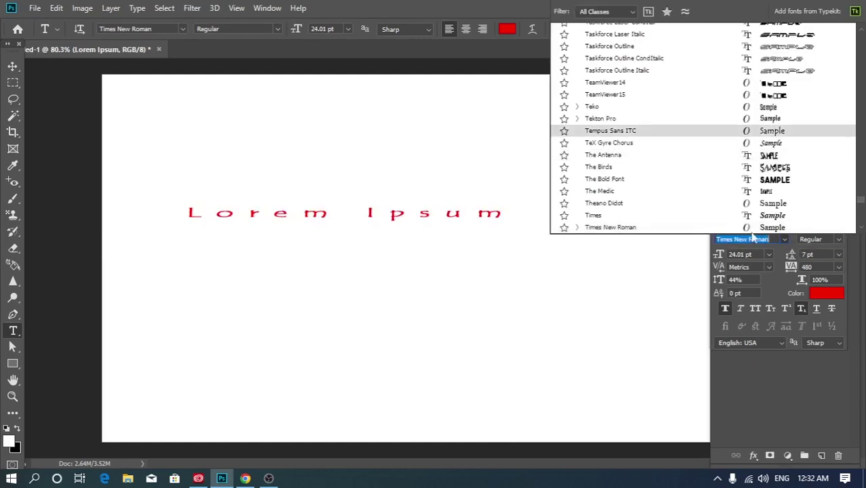
pyautogui.click(839, 241)
pyautogui.click(803, 218)
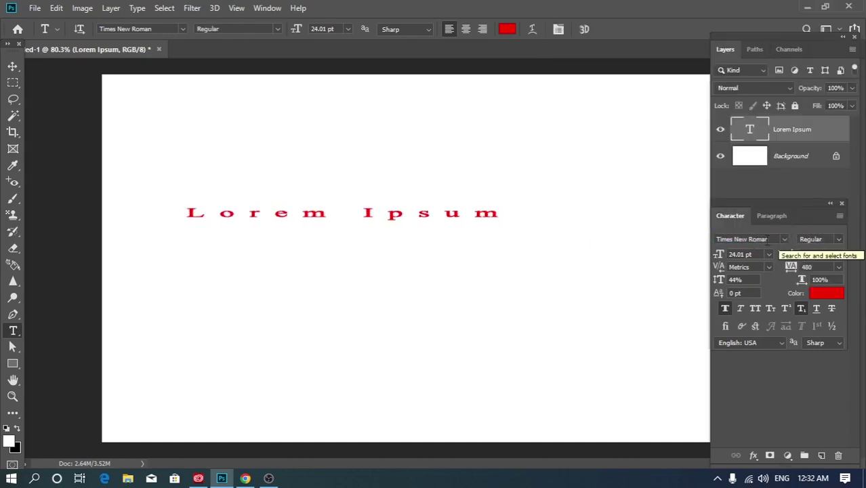
pyautogui.click(837, 240)
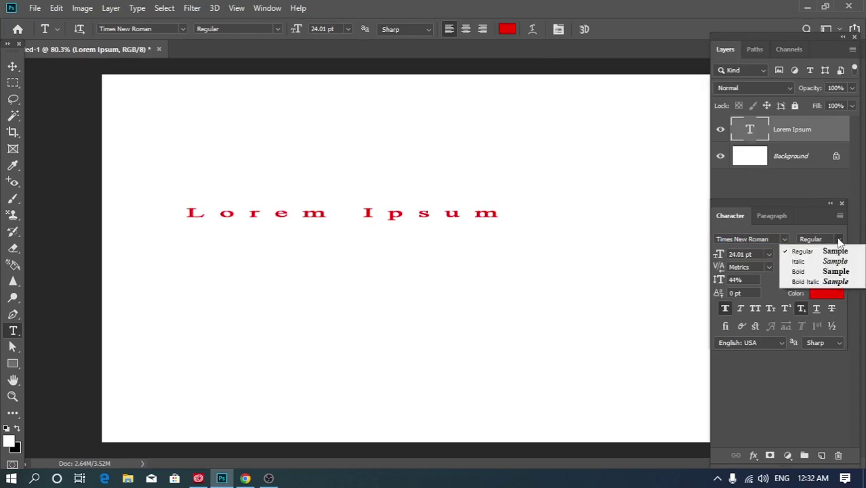
# Step: Search the fonts for TIMES and set the Lorem Ipsum text to Times New Roman Italic
pyautogui.click(769, 239)
pyautogui.click(768, 237)
pyautogui.moveTo(767, 237); pyautogui.dragTo(764, 236)
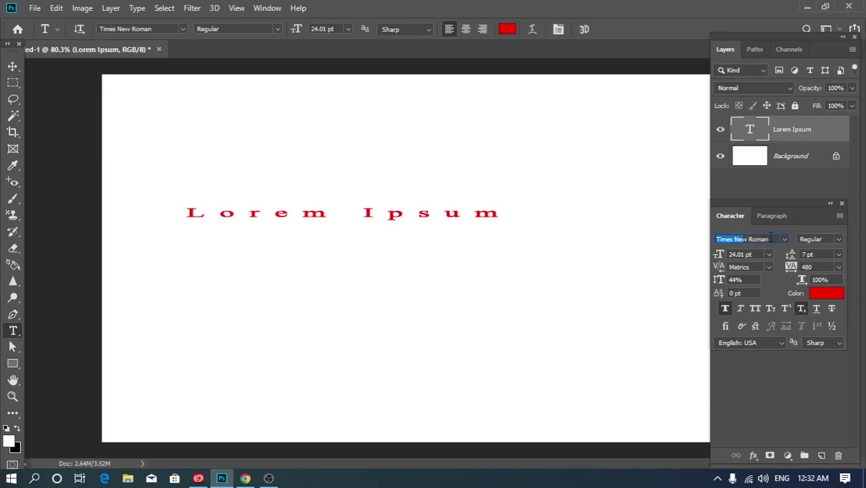
pyautogui.write('TIMES')
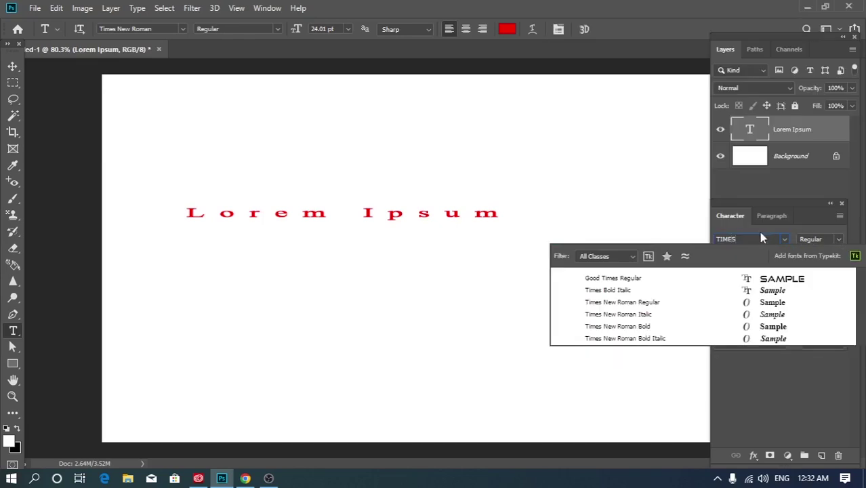
pyautogui.click(634, 314)
# Step: Review the style choices for the italic text and preview other fonts without applying one
pyautogui.click(838, 239)
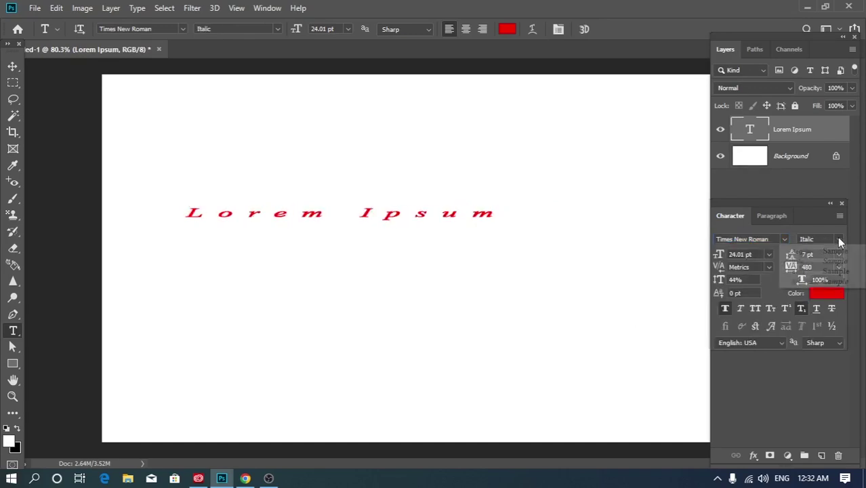
pyautogui.click(805, 230)
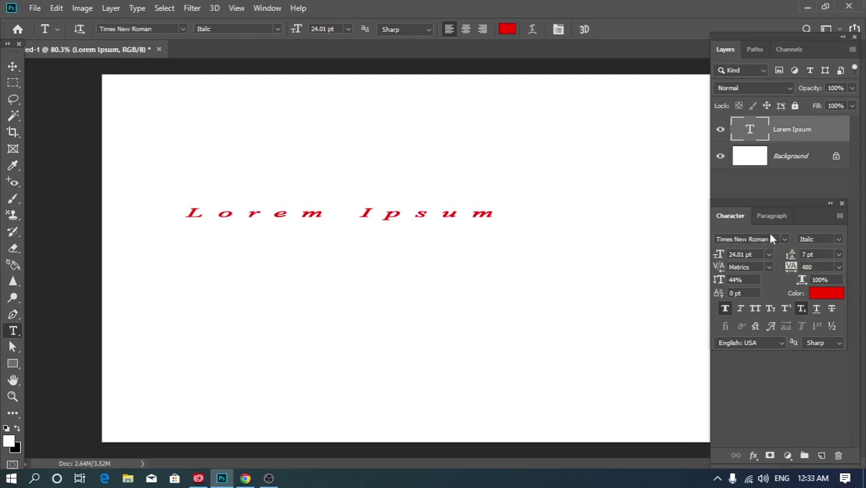
pyautogui.click(840, 241)
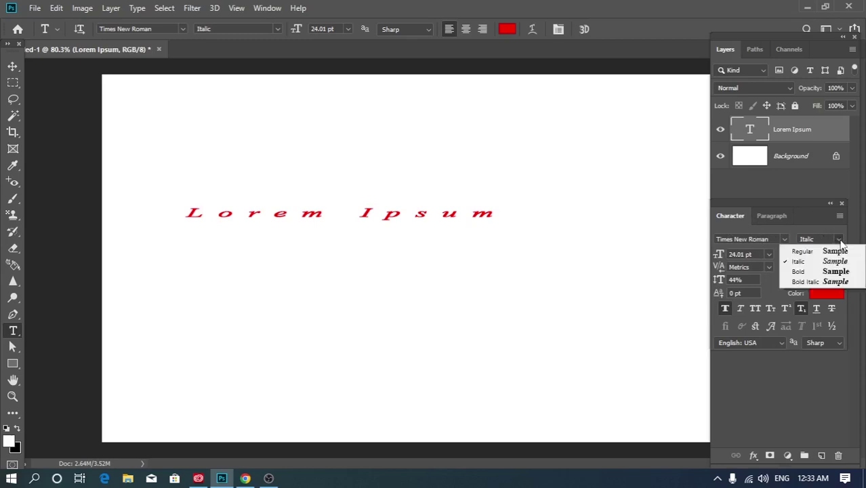
pyautogui.click(805, 228)
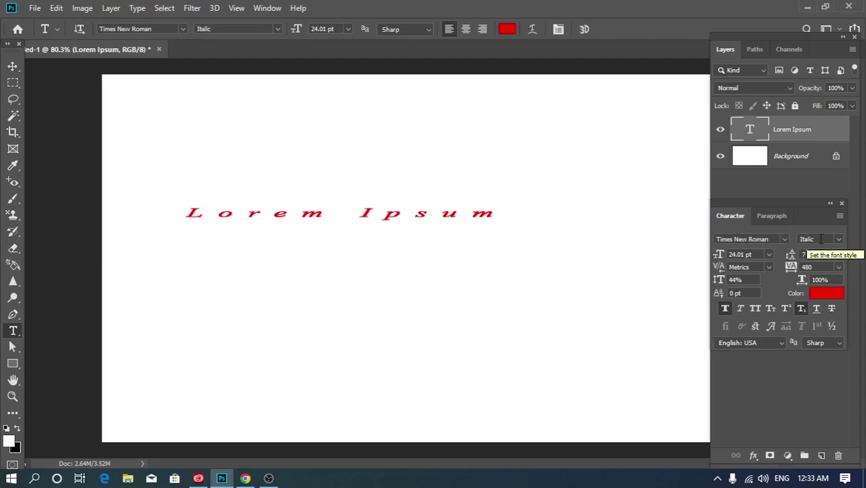
pyautogui.click(784, 240)
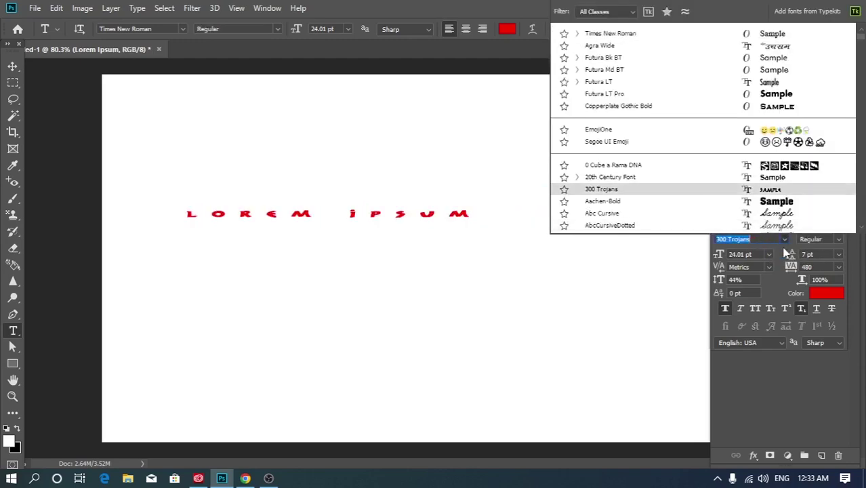
pyautogui.press('Escape')
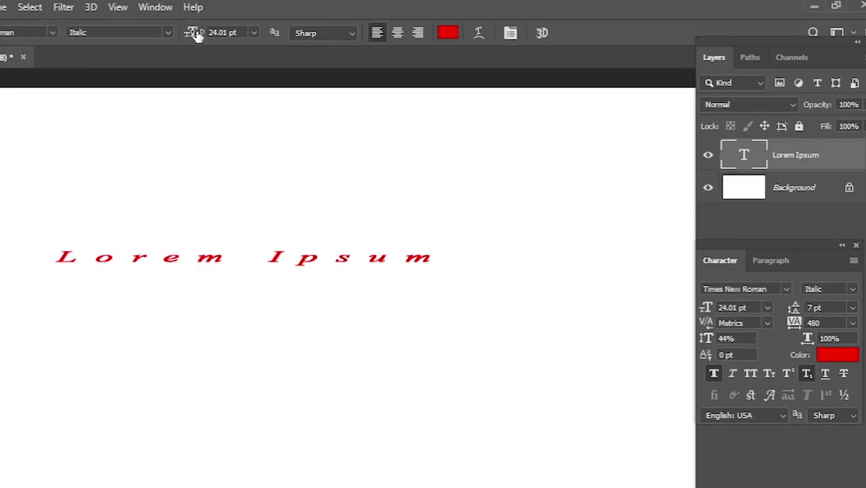
# Step: Set the Lorem Ipsum text's font size to 32.01 pt, and reduce it to 29.01 pt
pyautogui.moveTo(194, 36); pyautogui.dragTo(230, 35)
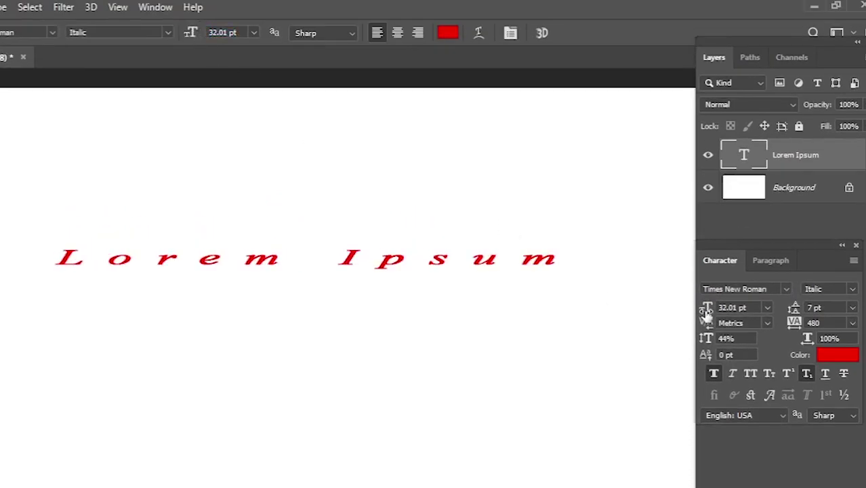
pyautogui.moveTo(704, 313); pyautogui.dragTo(697, 313)
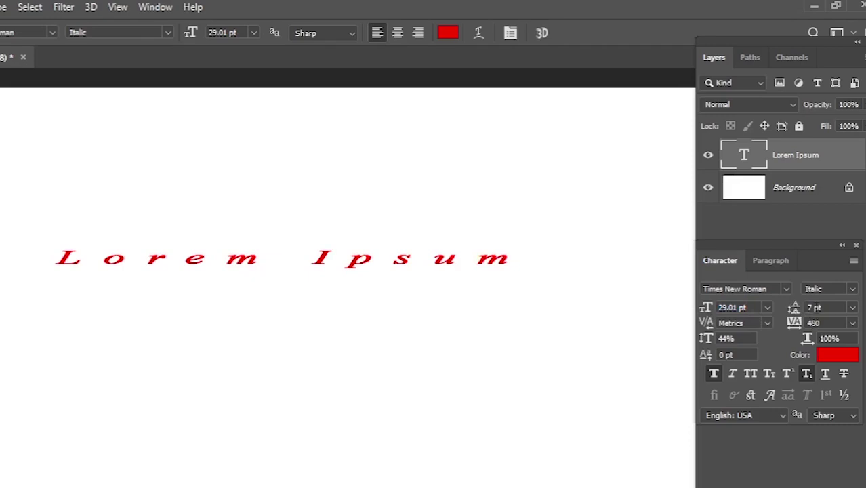
pyautogui.click(813, 307)
# Step: Copy the Lorem Ipsum line and paste it to make four lines in the same layer, and move the text block up
pyautogui.click(515, 258)
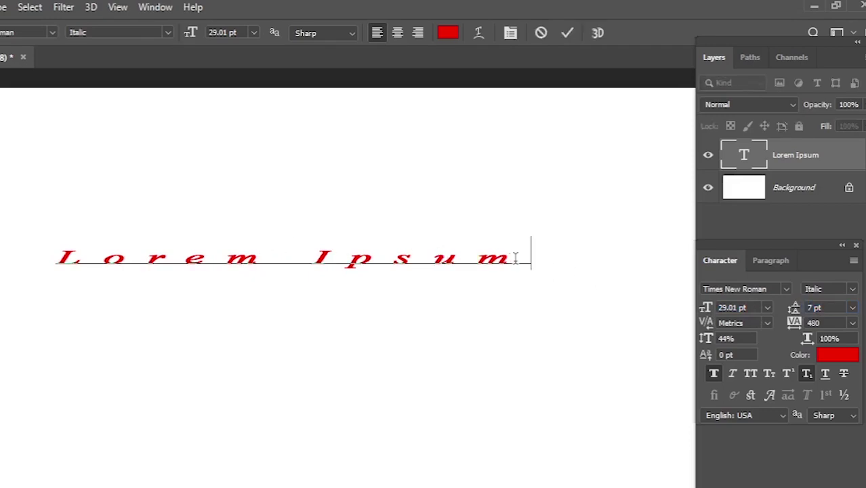
pyautogui.hotkey('ctrl', 'a')
pyautogui.hotkey('ctrl', 'c')
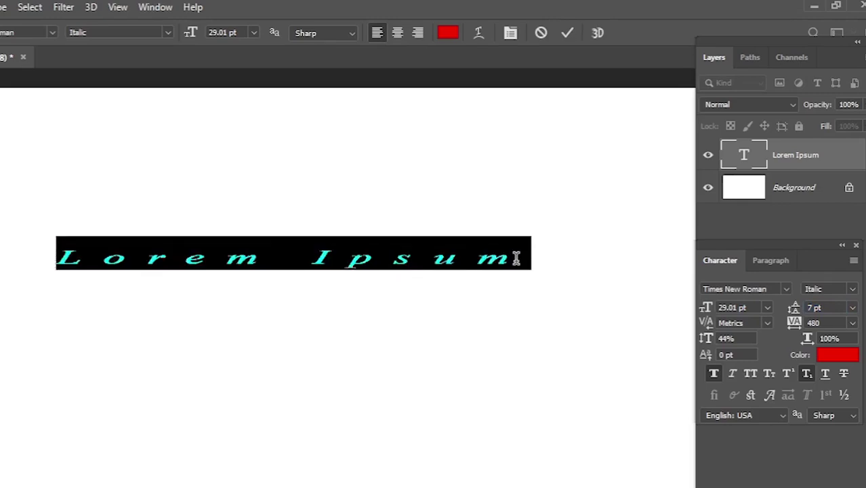
pyautogui.click(516, 258)
pyautogui.press('ctrl')
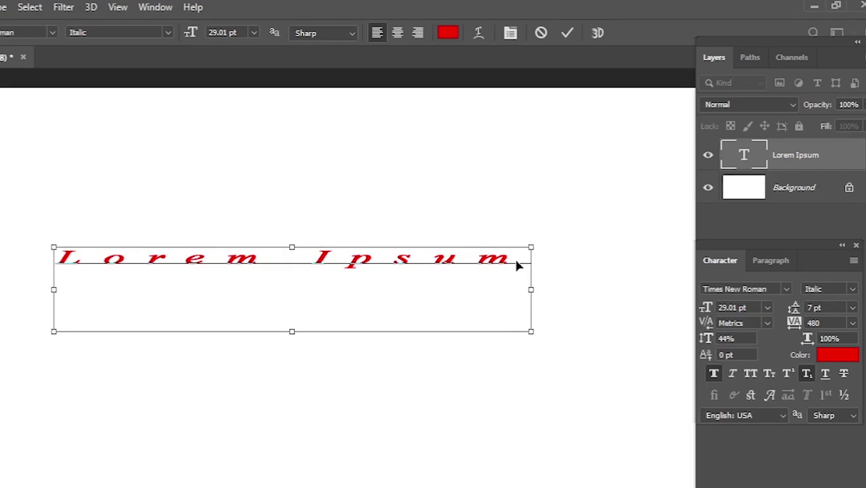
pyautogui.hotkey('ctrl', 'v')
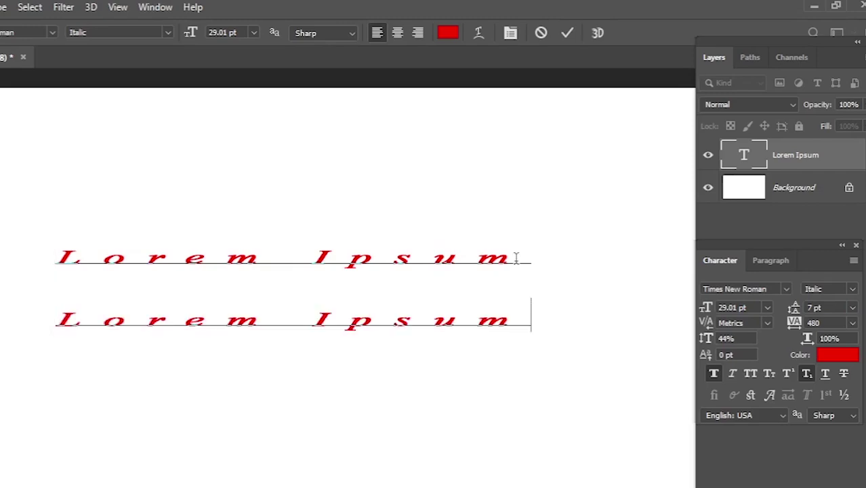
pyautogui.press('Return')
pyautogui.hotkey('ctrl', 'v')
pyautogui.press('Return')
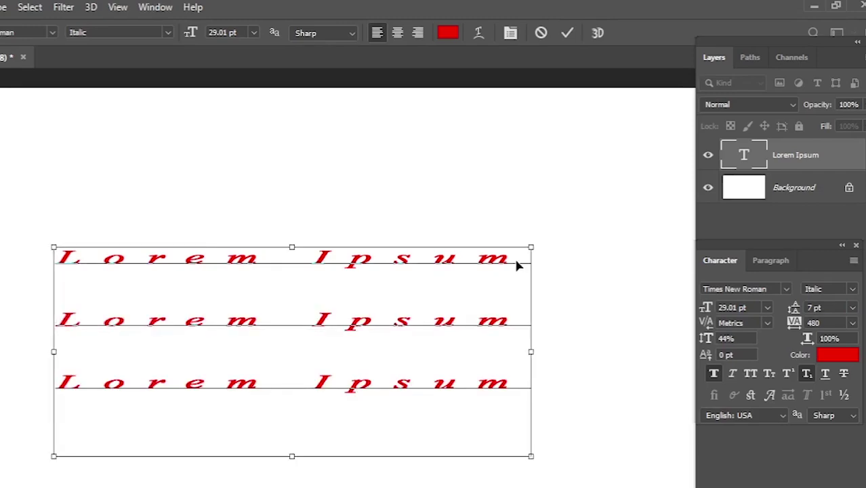
pyautogui.hotkey('ctrl', 'v')
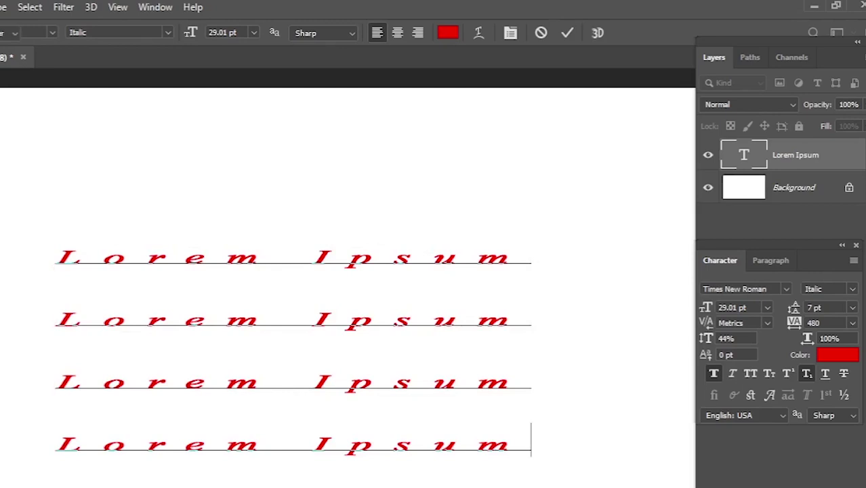
pyautogui.hotkey('ctrl', 'Return')
pyautogui.press('v')
pyautogui.moveTo(247, 267); pyautogui.dragTo(248, 232)
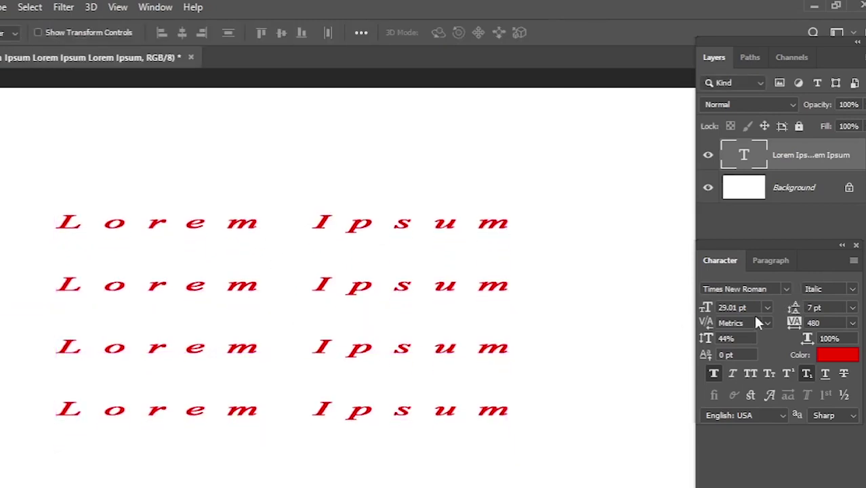
# Step: Tighten the leading of the four-line text to 0.01 pt and enlarge its font size to 38.01 pt
pyautogui.moveTo(793, 308); pyautogui.dragTo(776, 309)
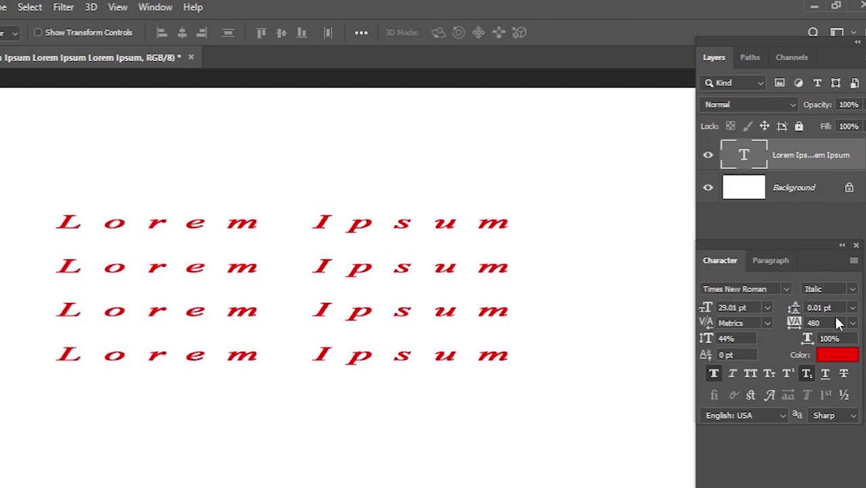
pyautogui.moveTo(707, 309); pyautogui.dragTo(717, 308)
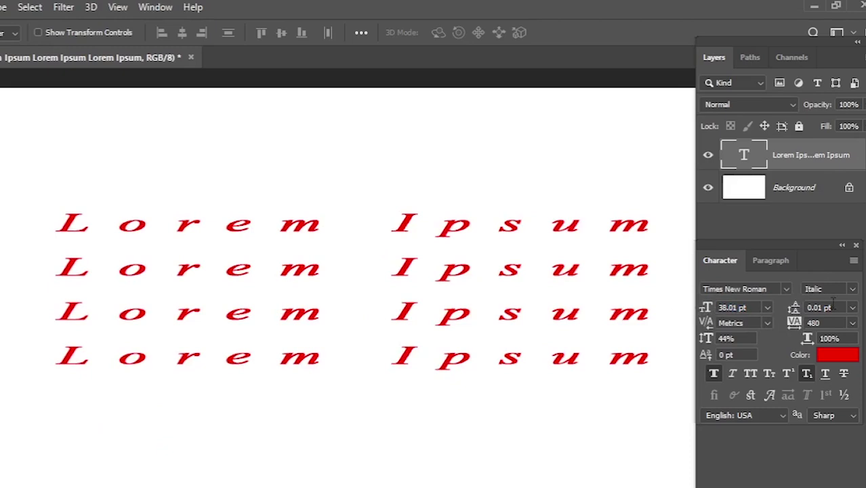
pyautogui.moveTo(794, 312); pyautogui.dragTo(776, 319)
# Step: Try Auto leading, return it to 0.01 pt, and move the text block slightly up and to the left
pyautogui.click(852, 308)
pyautogui.click(850, 317)
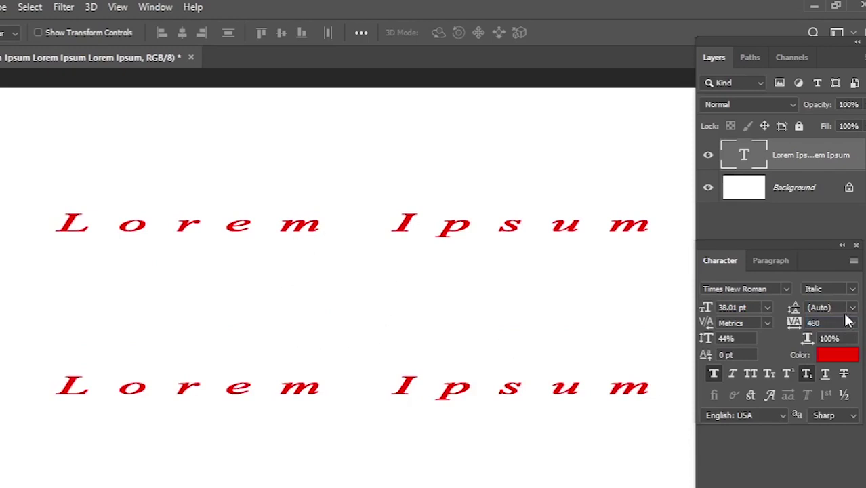
pyautogui.moveTo(793, 308); pyautogui.dragTo(772, 319)
pyautogui.click(745, 307)
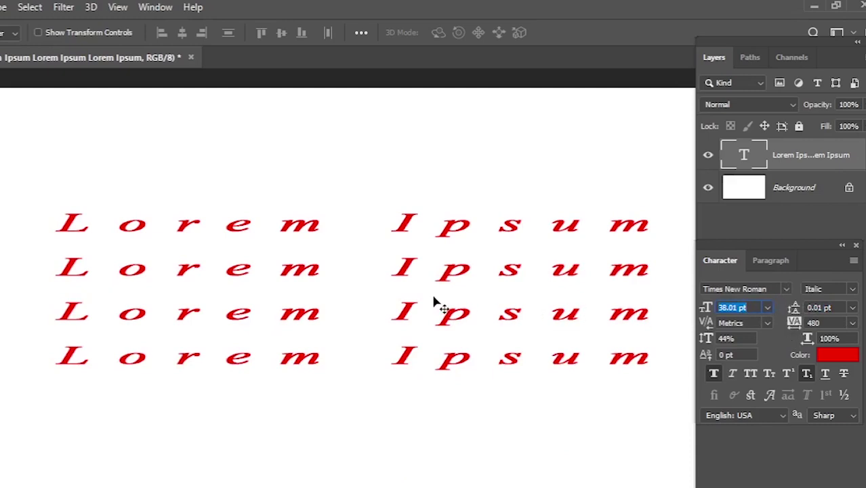
pyautogui.moveTo(409, 308)
pyautogui.mouseDown()
pyautogui.moveTo(380, 289)
pyautogui.moveTo(401, 308)
pyautogui.mouseUp()
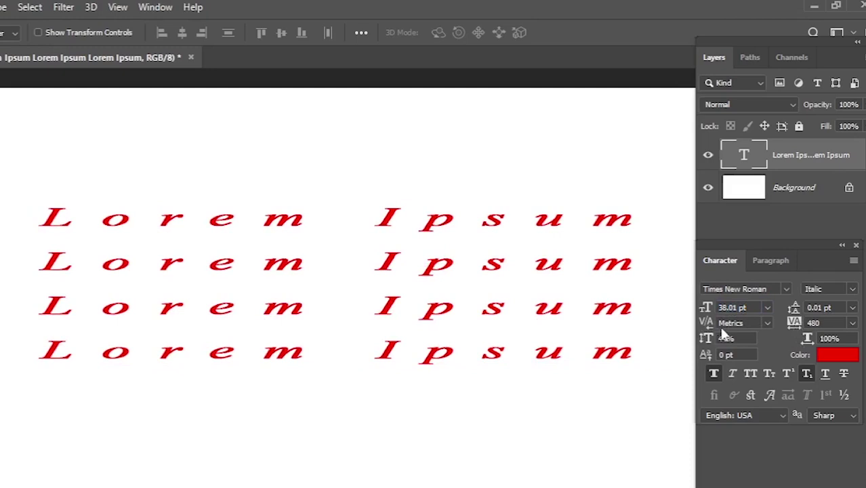
# Step: Compare Optical and Metrics kerning on the text by switching between them twice, ending on Metrics
pyautogui.click(767, 321)
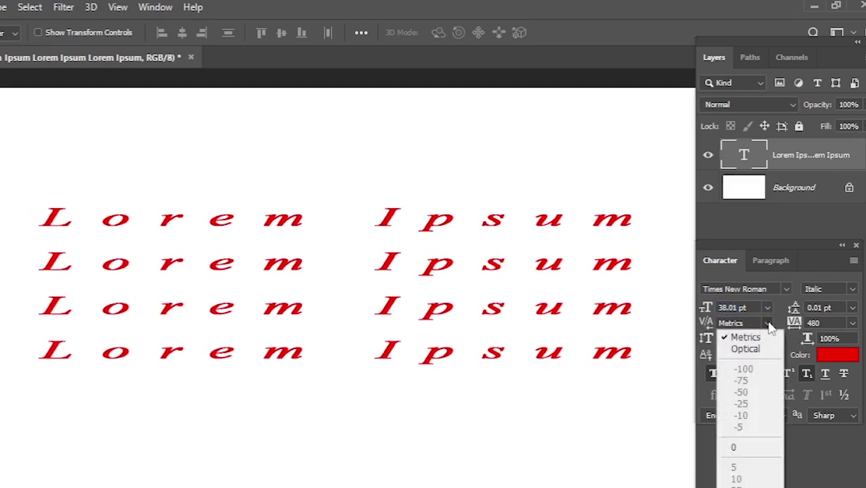
pyautogui.click(746, 349)
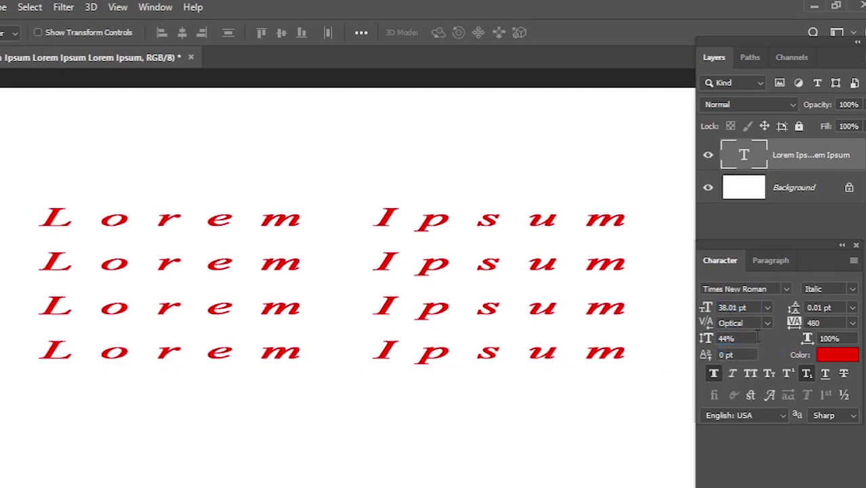
pyautogui.click(767, 322)
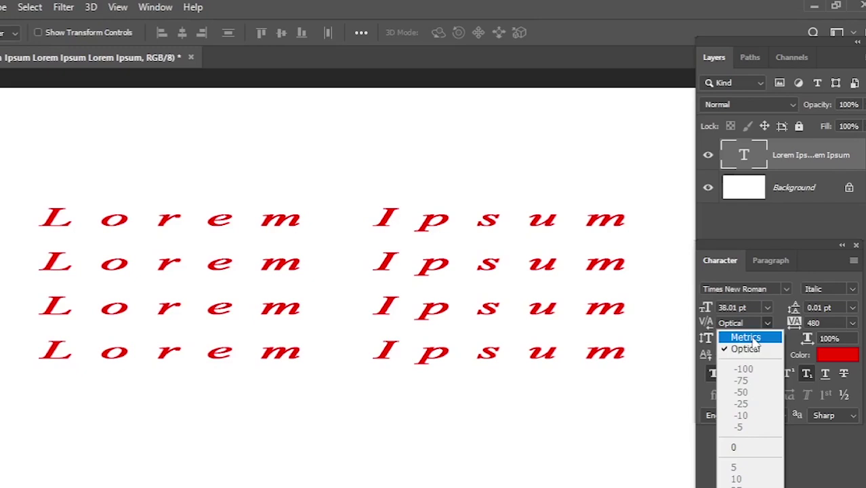
pyautogui.click(752, 339)
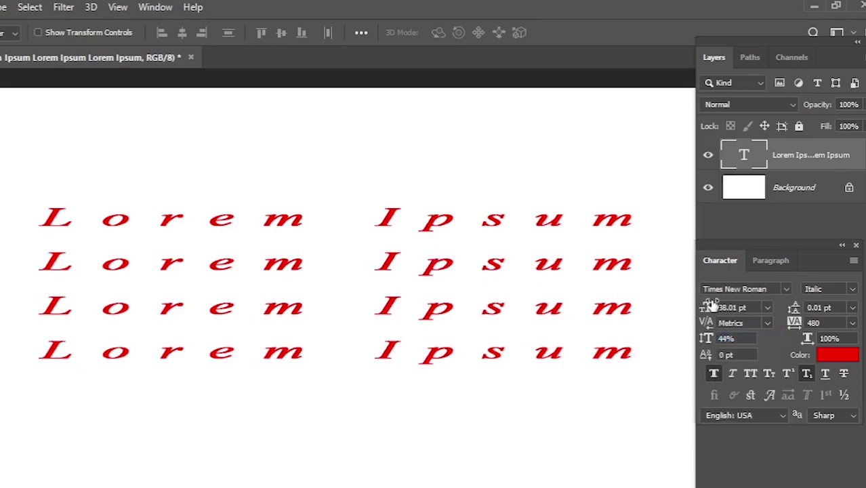
pyautogui.click(767, 322)
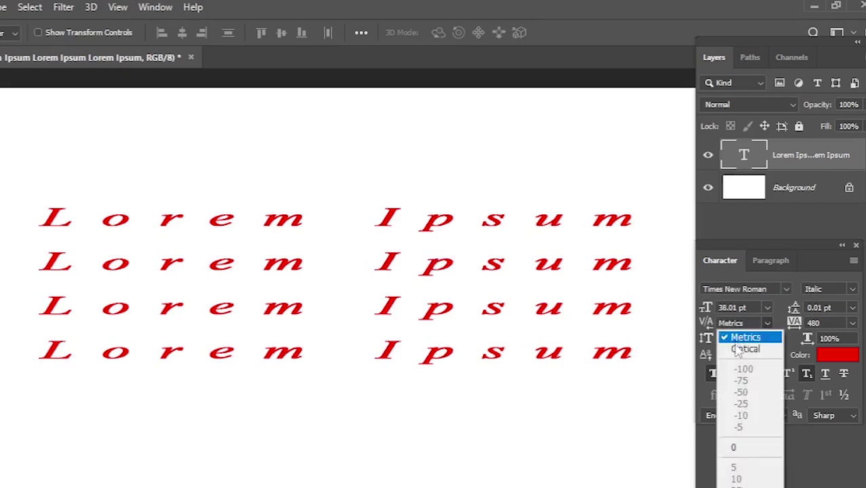
pyautogui.click(737, 348)
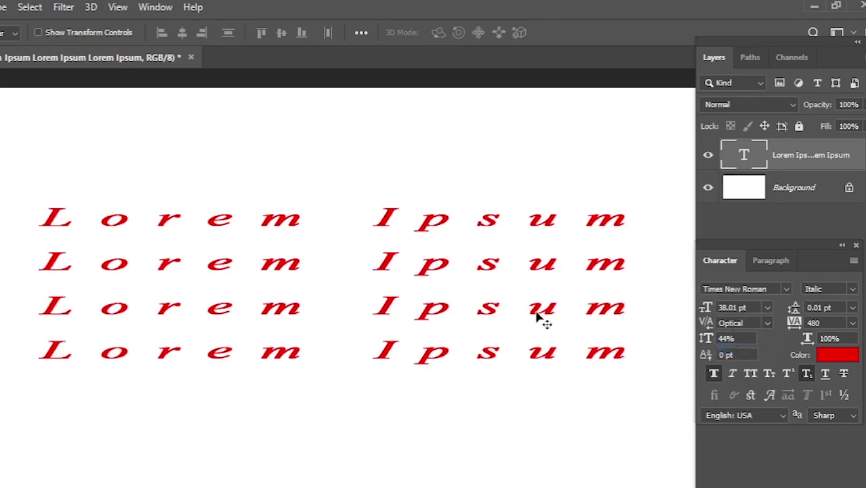
pyautogui.click(764, 324)
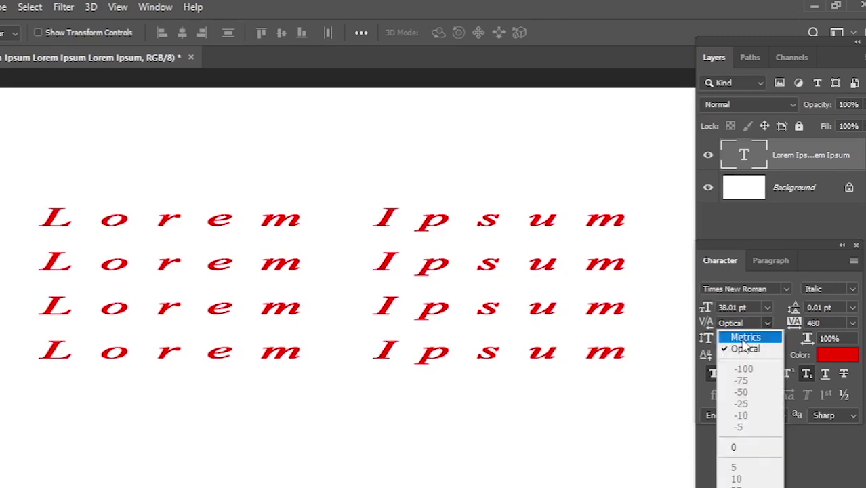
pyautogui.click(743, 339)
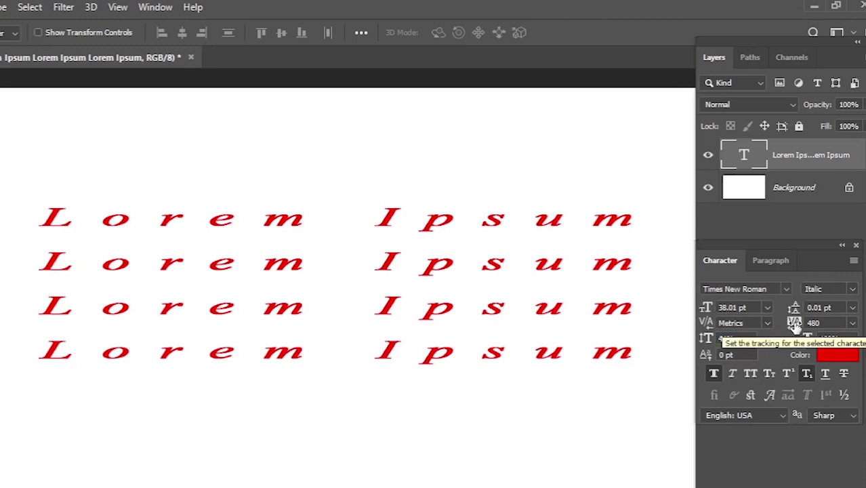
# Step: Place the text cursor between r and e in the first line and try a tracking of -980
pyautogui.press('t')
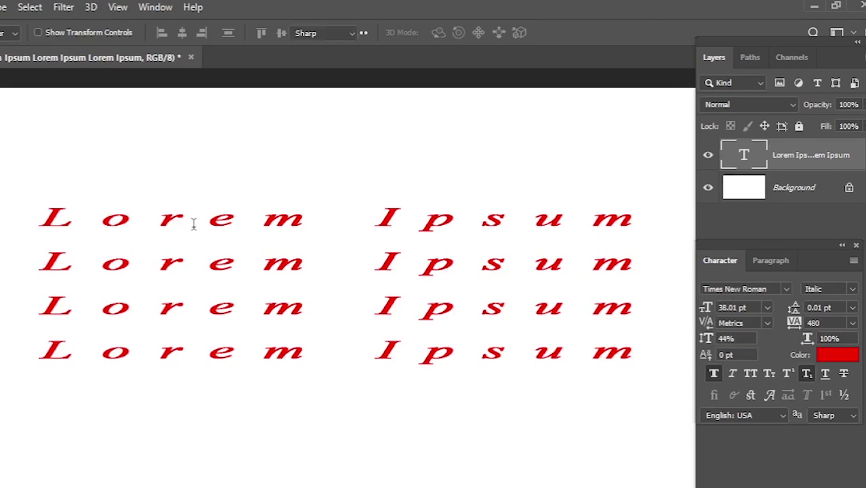
pyautogui.click(208, 218)
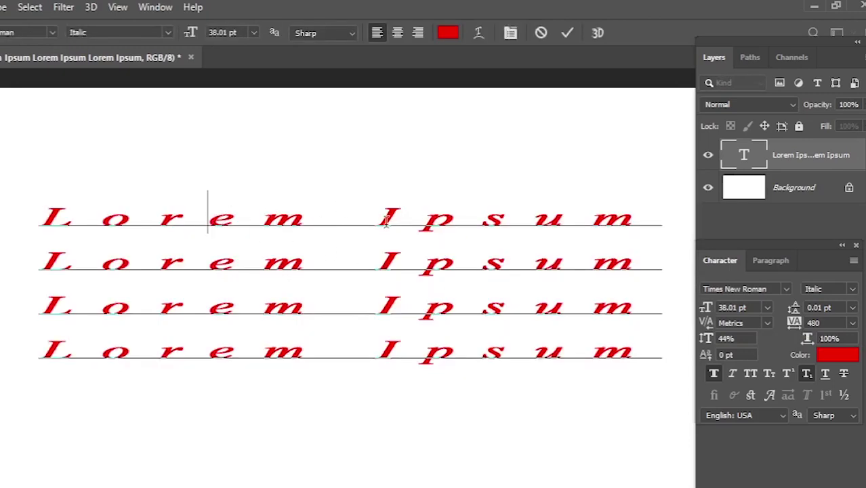
pyautogui.moveTo(795, 325); pyautogui.dragTo(753, 324)
pyautogui.click(851, 323)
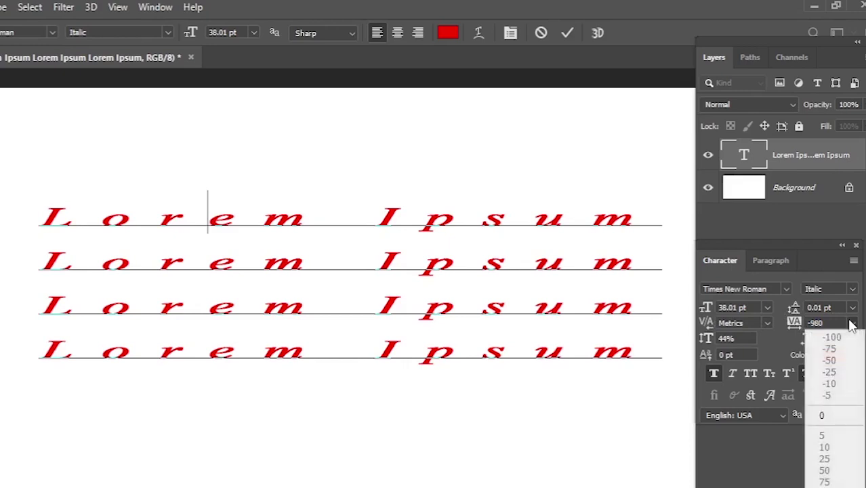
pyautogui.click(170, 196)
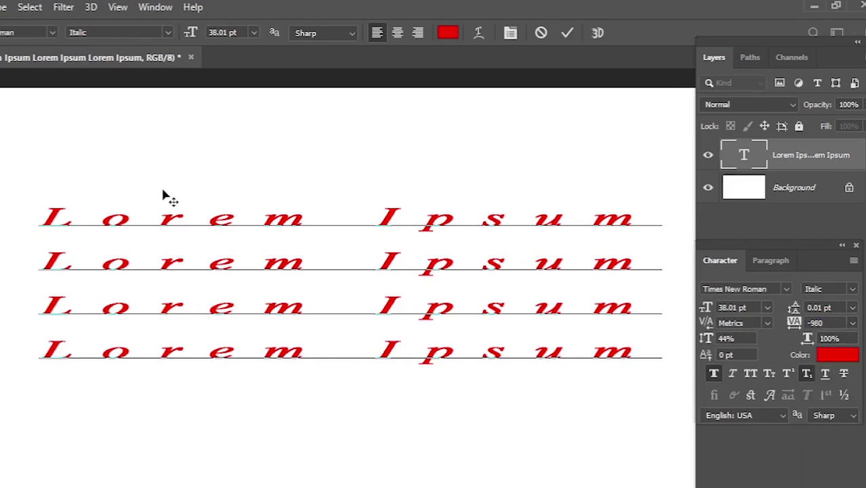
# Step: Select the letters Lo in the first line and set their tracking to 960
pyautogui.click(162, 209)
pyautogui.press('Left')
pyautogui.hotkey('shift', 'Left')
pyautogui.hotkey('shift', 'Right')
pyautogui.hotkey('shift', 'Right')
pyautogui.keyDown('shift'); pyautogui.click(24, 218); pyautogui.keyUp('shift')
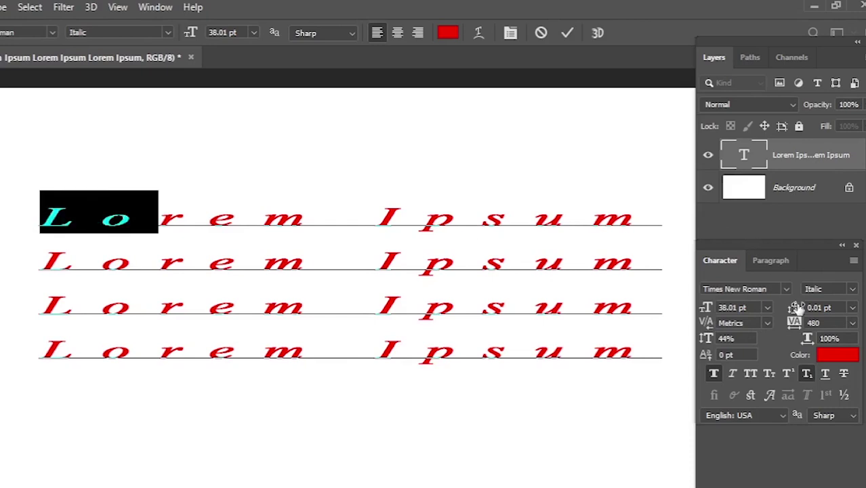
pyautogui.moveTo(793, 327); pyautogui.dragTo(811, 339)
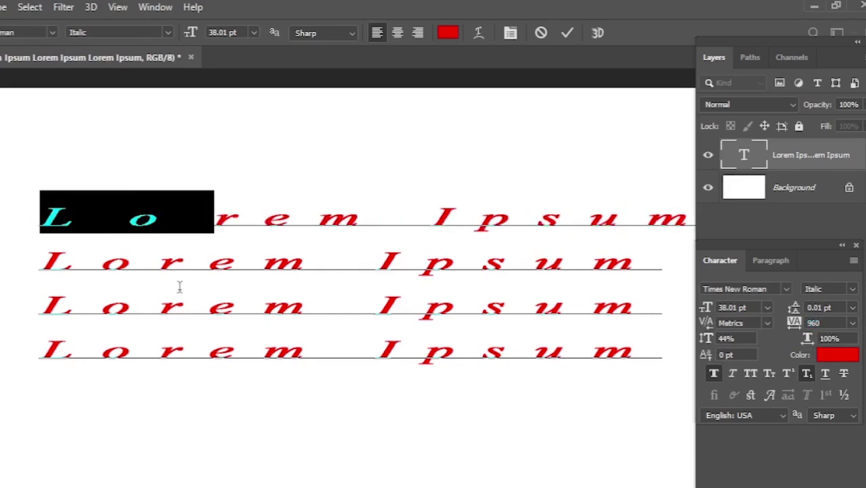
# Step: Reset the tracking of all four text lines to 0, including the last two letters of the final line
pyautogui.click(170, 262)
pyautogui.click(64, 225)
pyautogui.moveTo(119, 231); pyautogui.dragTo(549, 405)
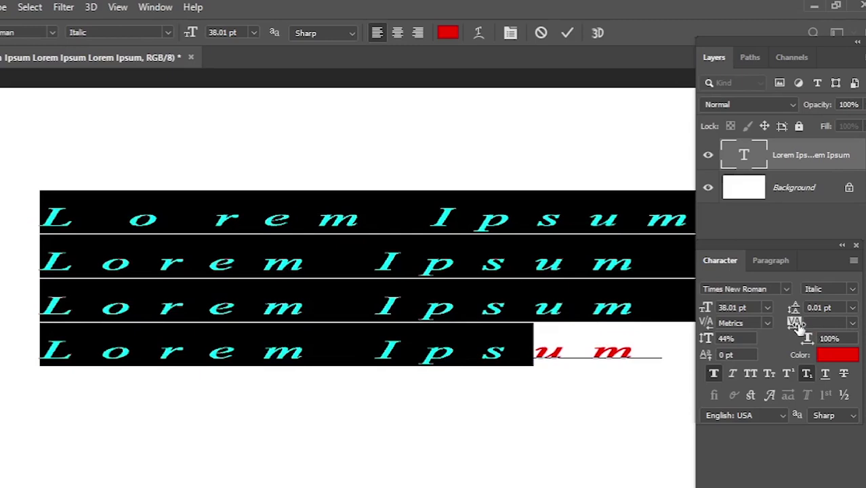
pyautogui.click(852, 322)
pyautogui.click(829, 416)
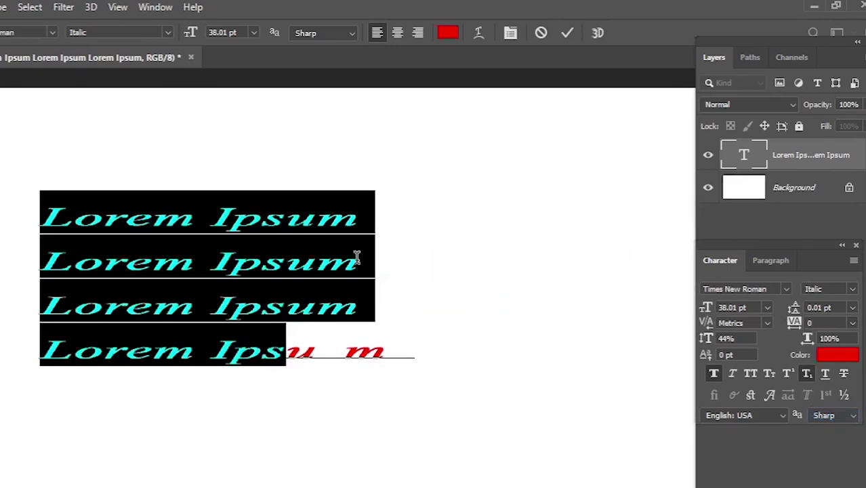
pyautogui.click(192, 237)
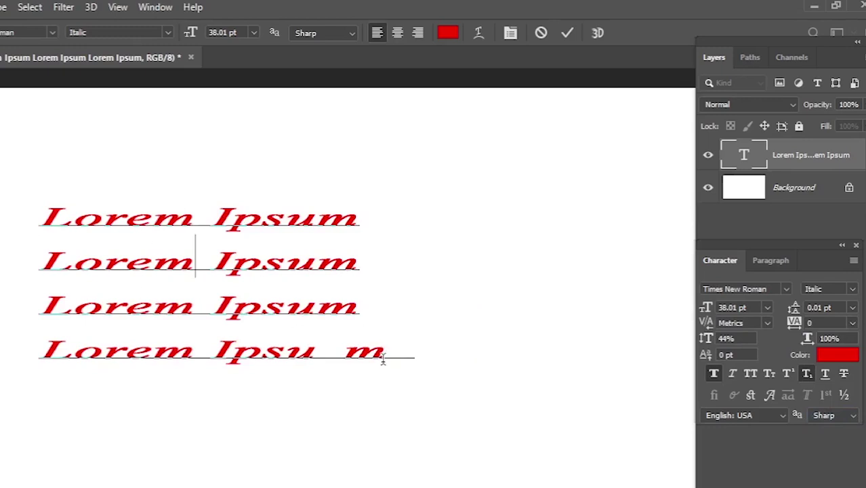
pyautogui.moveTo(410, 358); pyautogui.dragTo(27, 209)
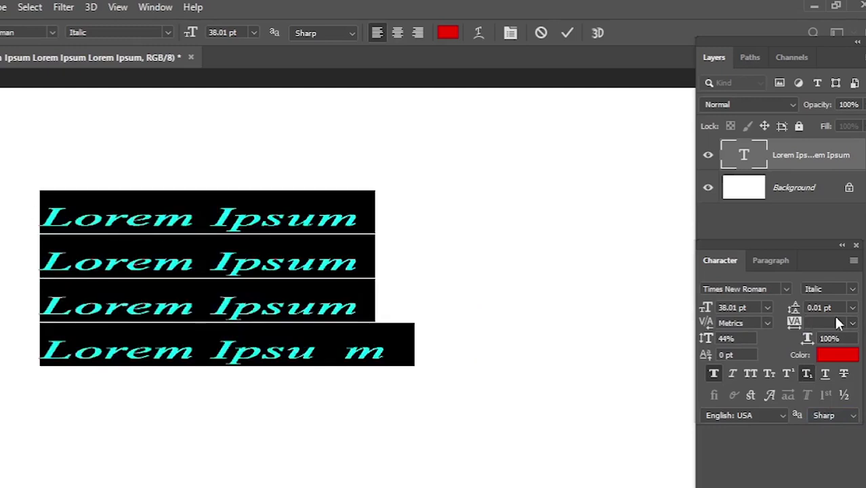
pyautogui.click(852, 323)
pyautogui.click(825, 415)
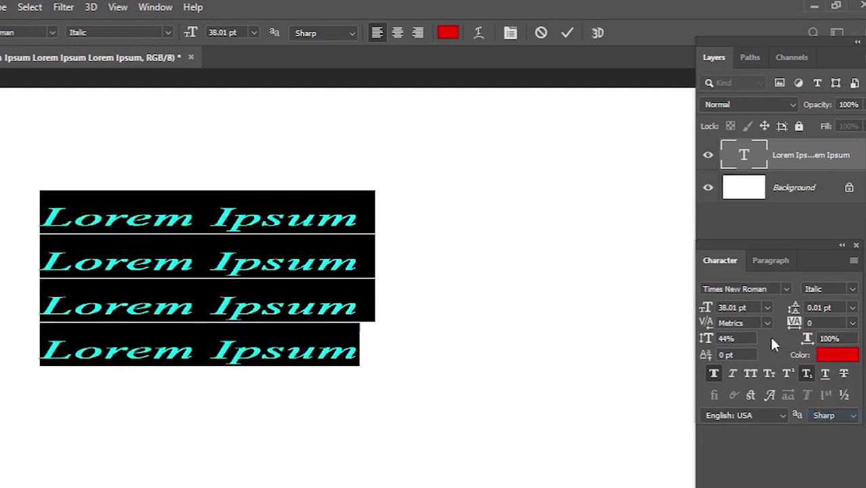
# Step: Try a tracking of 20 on all four lines, return it to 0, and deselect the text
pyautogui.moveTo(793, 325)
pyautogui.mouseDown()
pyautogui.moveTo(801, 325)
pyautogui.moveTo(793, 329)
pyautogui.mouseUp()
pyautogui.click(853, 323)
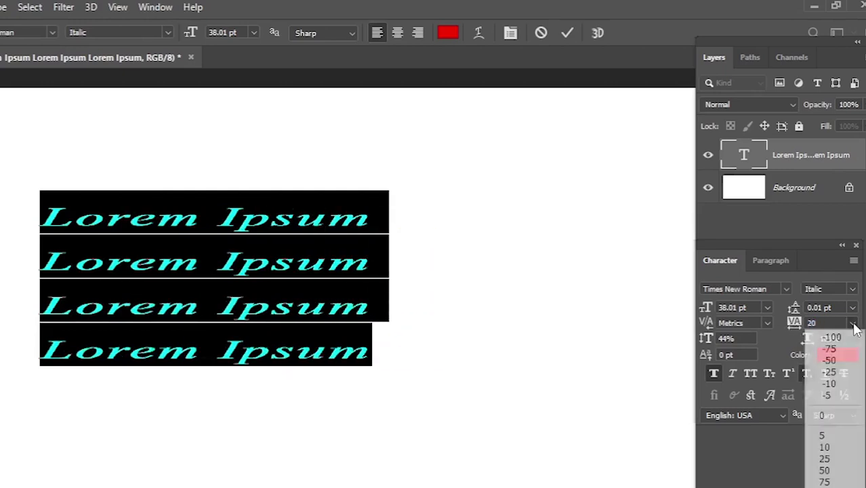
pyautogui.click(824, 414)
pyautogui.click(232, 217)
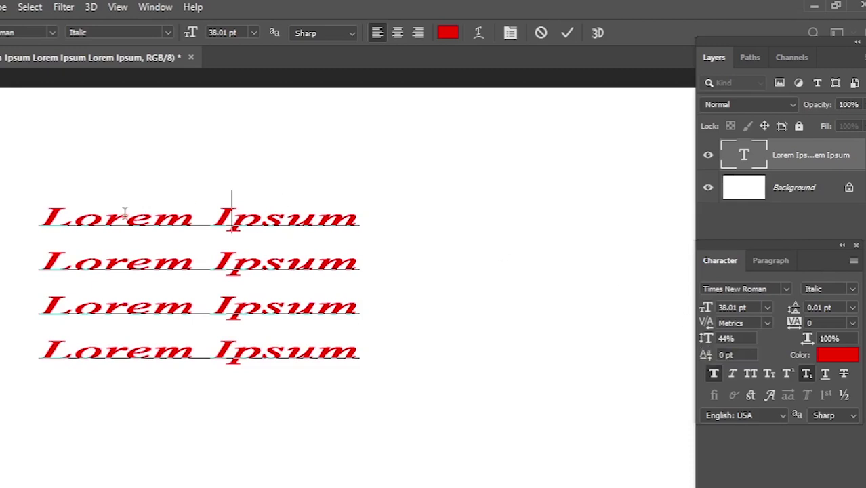
# Step: Set the vertical scale of the letters Lo in the first line to 67%
pyautogui.moveTo(99, 214); pyautogui.dragTo(41, 203)
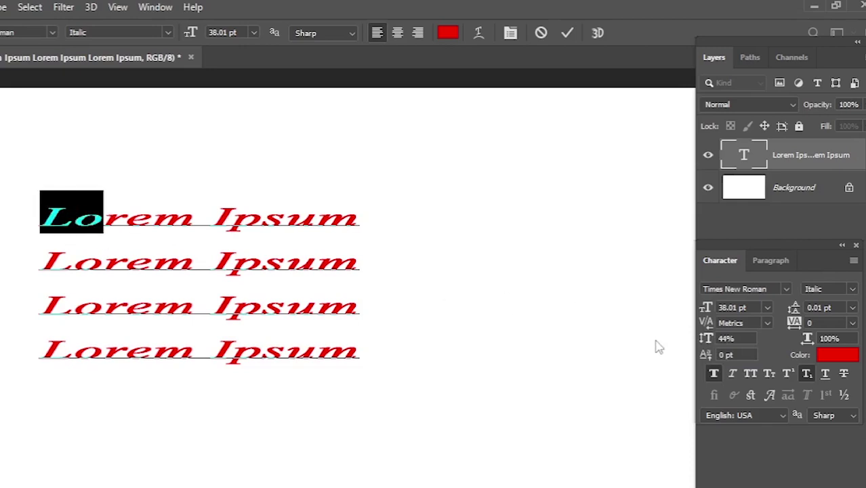
pyautogui.moveTo(706, 339)
pyautogui.mouseDown()
pyautogui.moveTo(743, 337)
pyautogui.moveTo(654, 342)
pyautogui.moveTo(705, 346)
pyautogui.mouseUp()
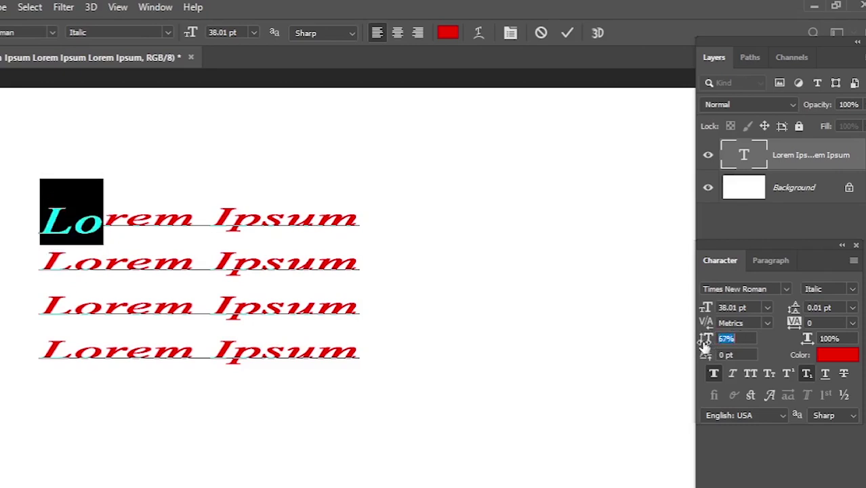
pyautogui.click(94, 230)
pyautogui.hotkey('shift', 'Home')
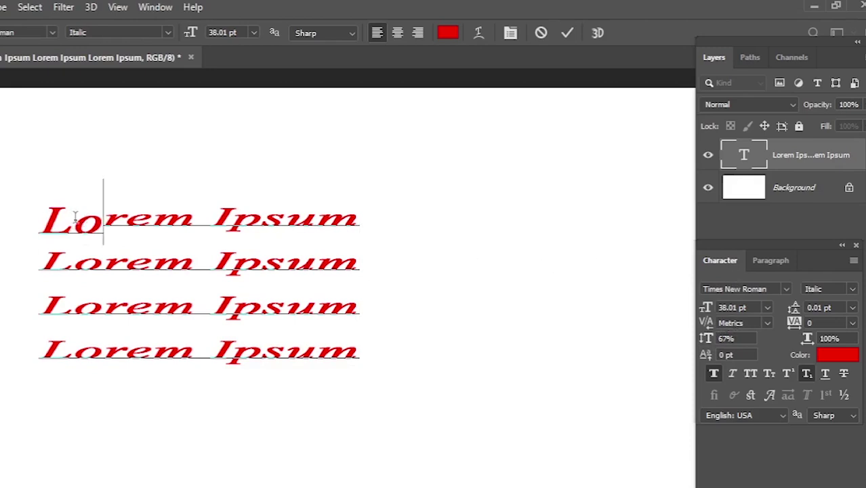
# Step: Reselect the letters Lo in the first line and reduce their vertical scale to 40%
pyautogui.moveTo(98, 219); pyautogui.dragTo(41, 218)
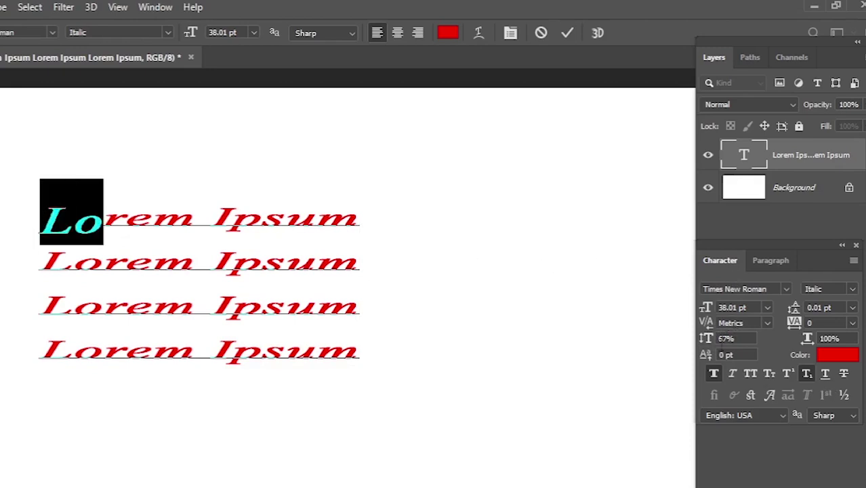
pyautogui.click(744, 338)
pyautogui.write('0')
pyautogui.press('Tab')
pyautogui.moveTo(707, 342); pyautogui.dragTo(687, 344)
pyautogui.press('Tab')
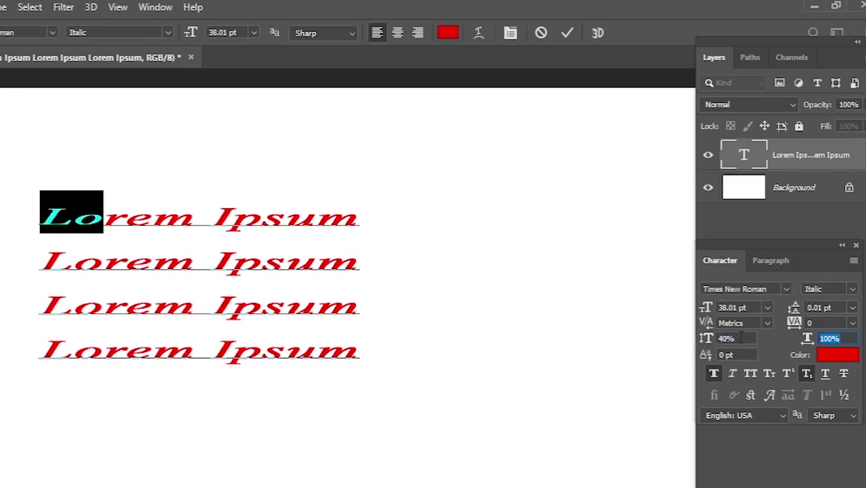
# Step: Return the vertical scale of the first line's Lo to 44%, matching the rest of the text
pyautogui.doubleClick(177, 216)
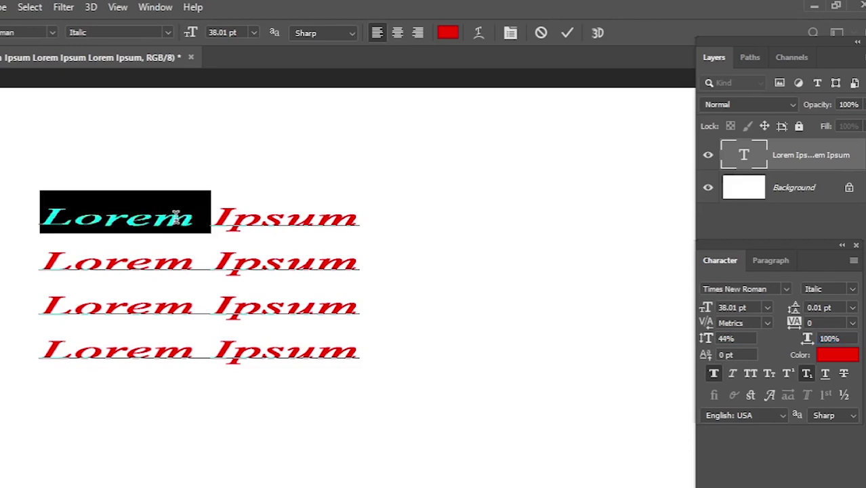
pyautogui.click(101, 221)
pyautogui.moveTo(102, 221); pyautogui.dragTo(30, 228)
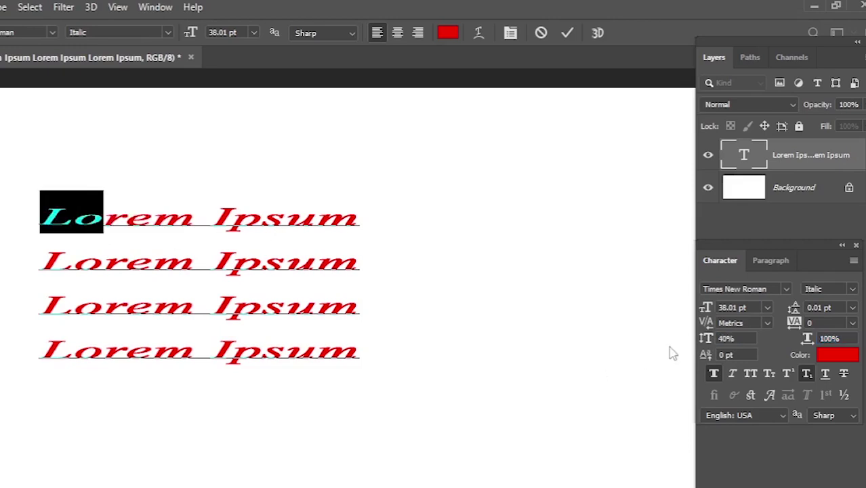
pyautogui.click(749, 337)
pyautogui.write('44')
pyautogui.press('Tab')
# Step: Select only the first line's letter L and set its vertical scale to 73% and its baseline shift to 2 pt
pyautogui.click(84, 221)
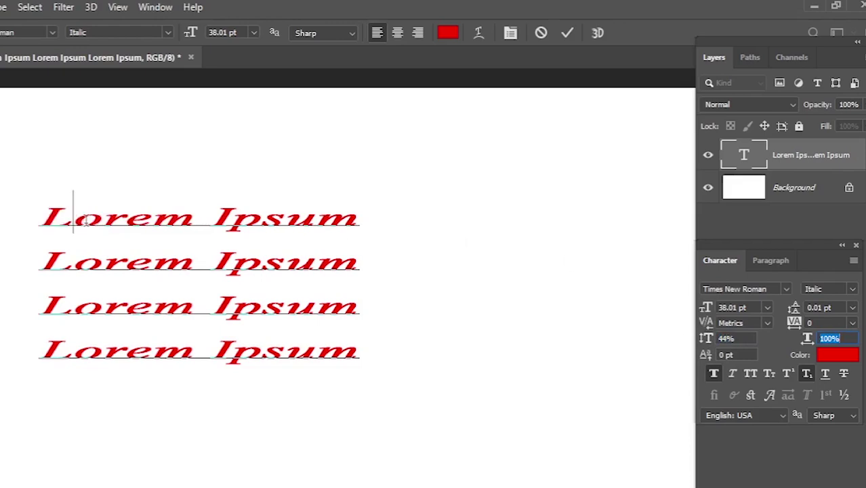
pyautogui.hotkey('shift', 'Left')
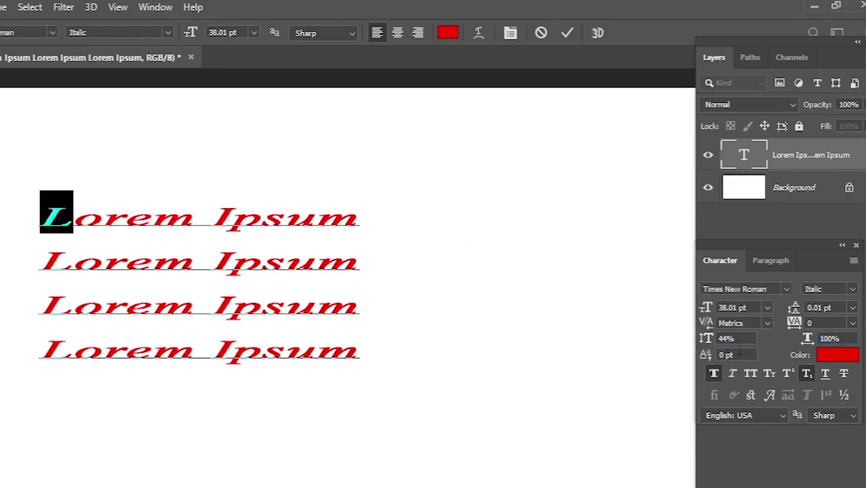
pyautogui.moveTo(700, 339); pyautogui.dragTo(772, 334)
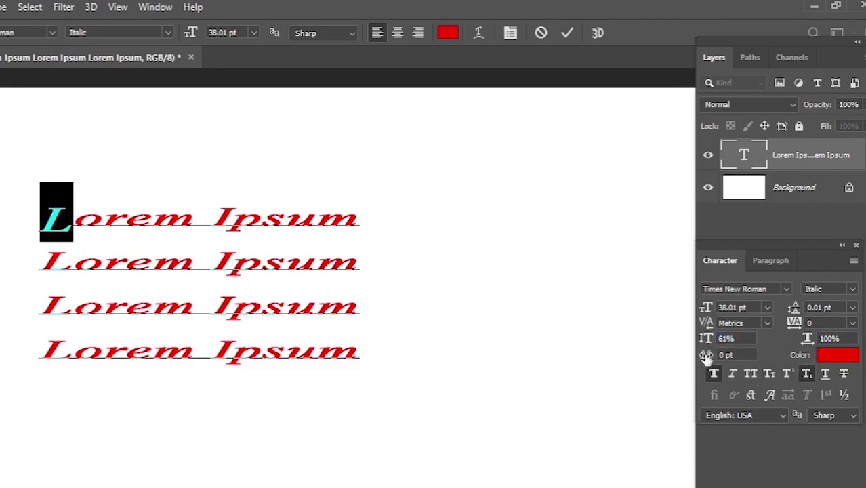
pyautogui.moveTo(706, 359); pyautogui.dragTo(710, 338)
pyautogui.scroll(8, 54, 224)
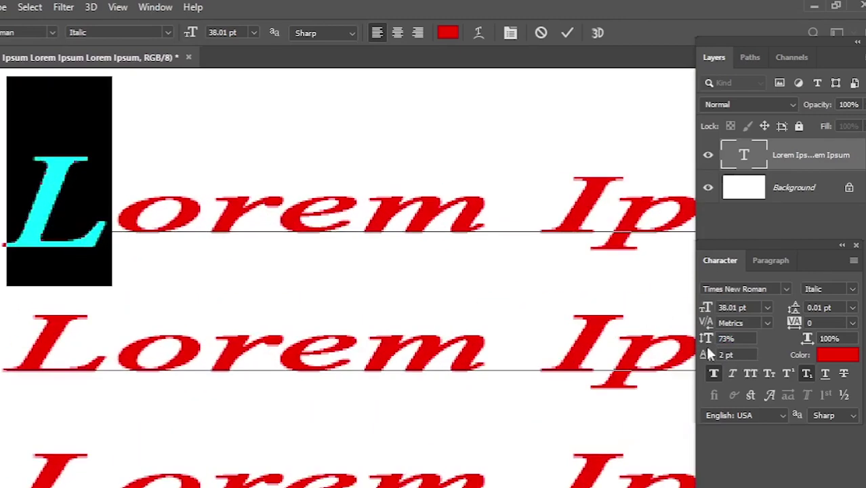
# Step: Raise the baseline shift of the first line's L to 4 pt and deselect the letter
pyautogui.moveTo(707, 357); pyautogui.dragTo(708, 359)
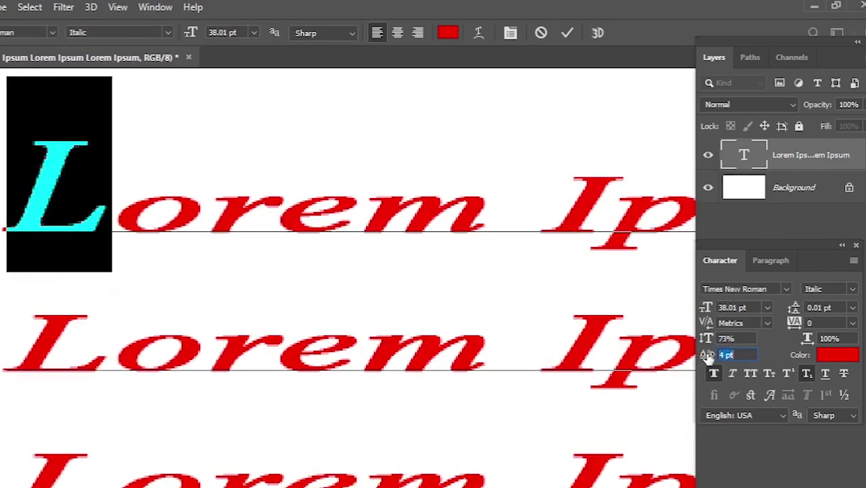
pyautogui.click(106, 212)
pyautogui.scroll(-3, 39, 214)
pyautogui.scroll(-3, 41, 214)
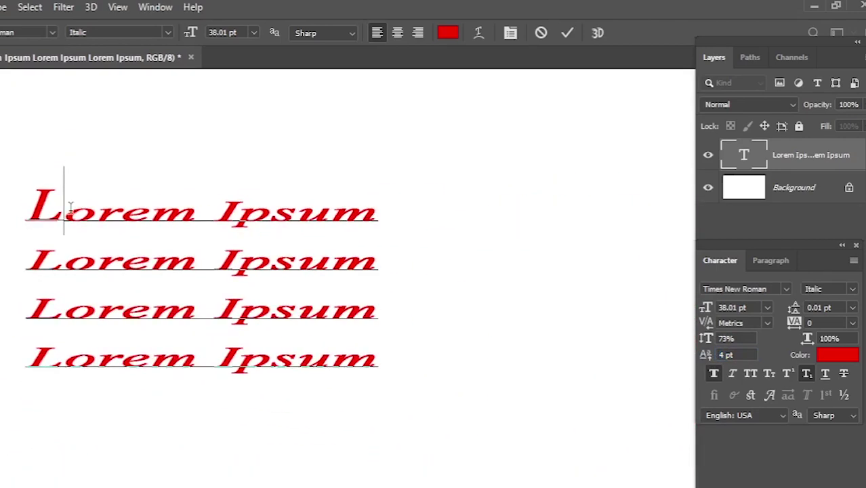
pyautogui.scroll(2, 44, 214)
pyautogui.scroll(-1, 48, 215)
pyautogui.scroll(1, 48, 215)
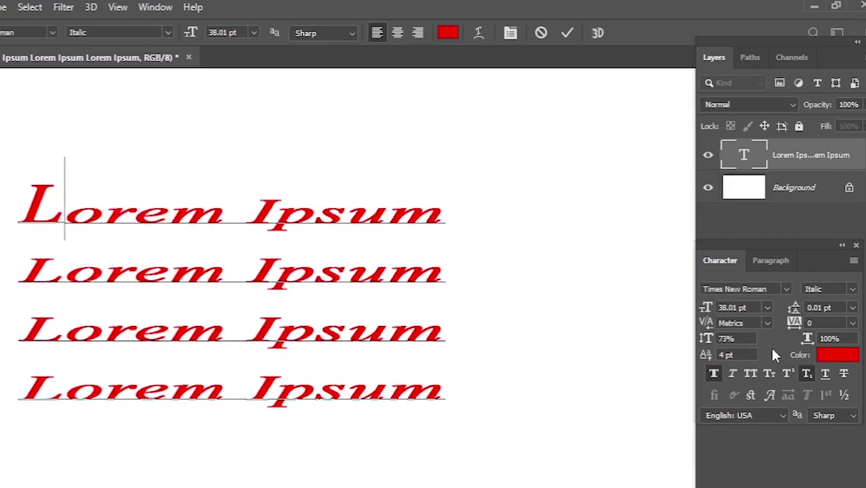
# Step: Set the horizontal scale of the word Lorem in the first line to 104%
pyautogui.click(829, 338)
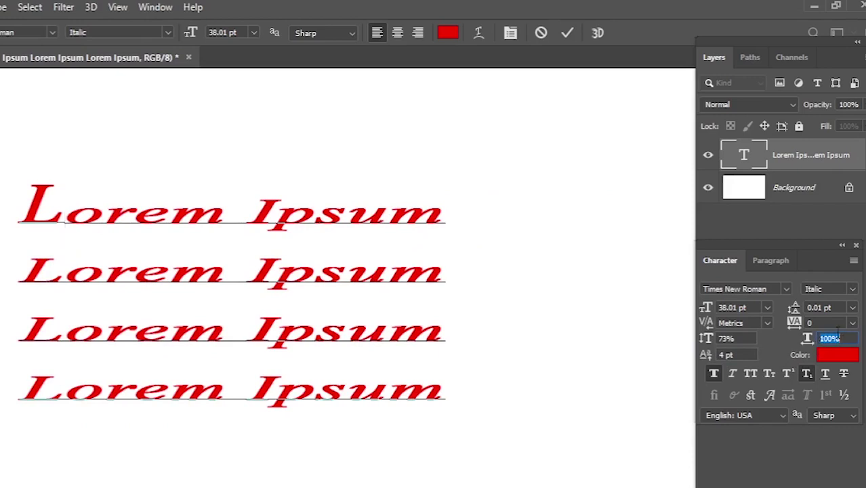
pyautogui.click(282, 253)
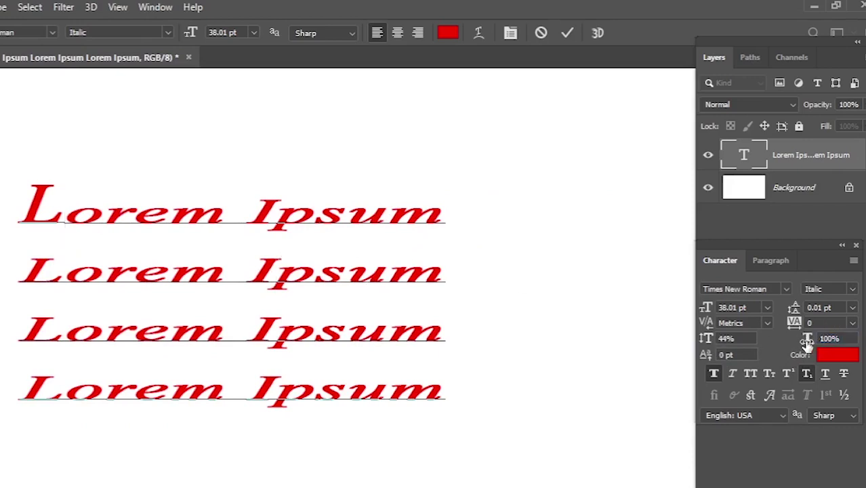
pyautogui.moveTo(804, 343); pyautogui.dragTo(864, 345)
pyautogui.click(197, 292)
pyautogui.moveTo(229, 210); pyautogui.dragTo(27, 212)
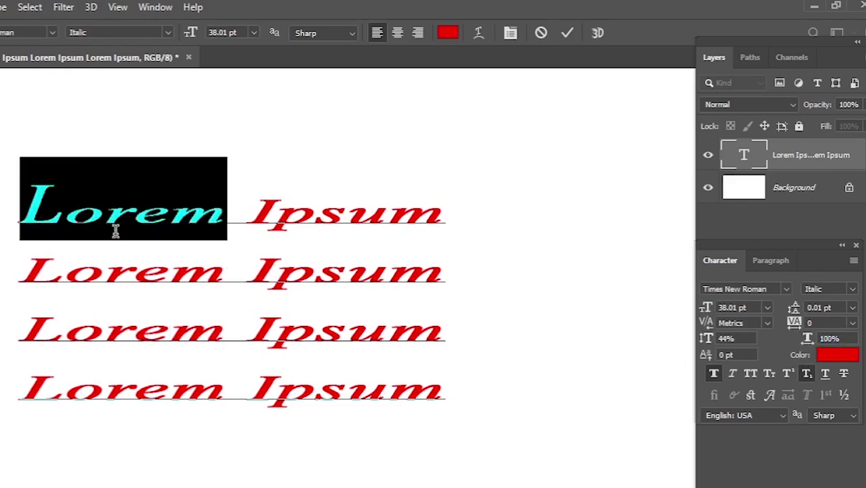
pyautogui.moveTo(810, 343)
pyautogui.mouseDown()
pyautogui.moveTo(865, 342)
pyautogui.moveTo(771, 343)
pyautogui.moveTo(865, 342)
pyautogui.moveTo(784, 348)
pyautogui.moveTo(816, 356)
pyautogui.mouseUp()
pyautogui.click(225, 235)
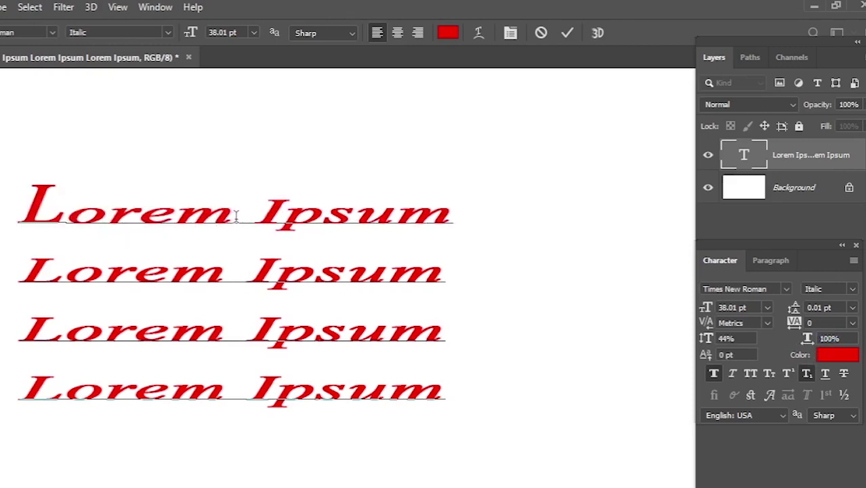
# Step: Reselect the first line's Lorem and try horizontal scales of 102% and 103%
pyautogui.moveTo(236, 216); pyautogui.dragTo(20, 214)
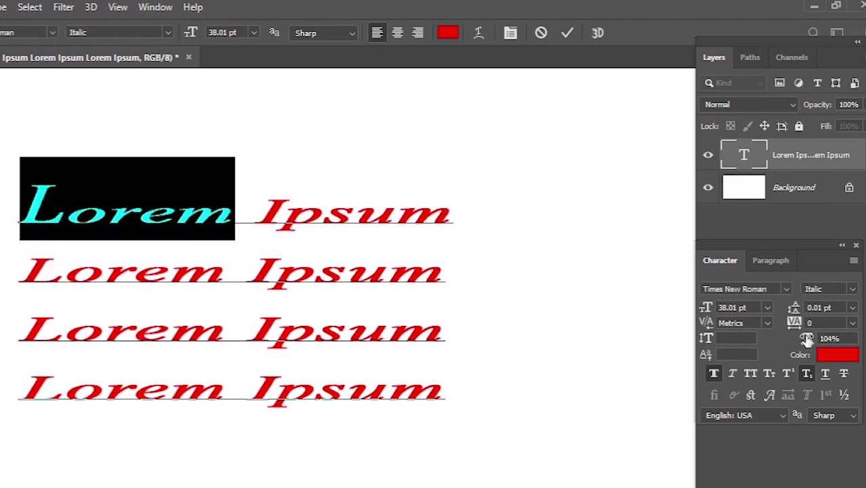
pyautogui.moveTo(807, 338)
pyautogui.mouseDown()
pyautogui.moveTo(814, 339)
pyautogui.moveTo(806, 340)
pyautogui.mouseUp()
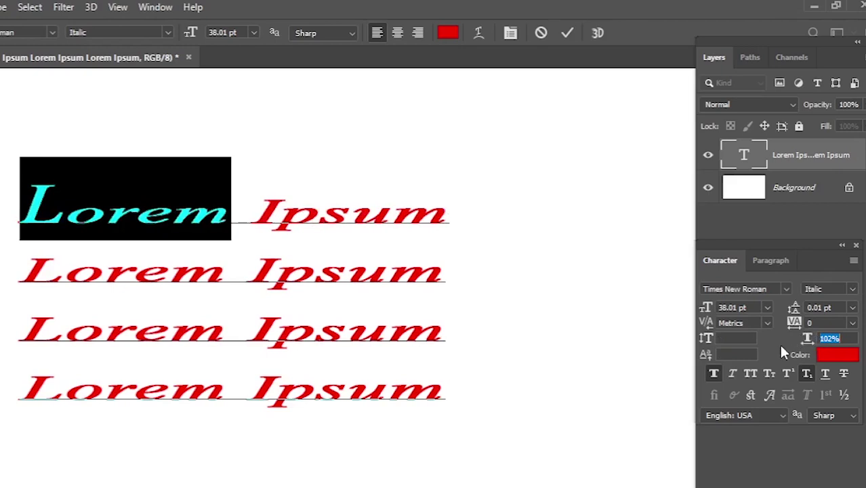
pyautogui.click(775, 347)
pyautogui.moveTo(812, 338)
pyautogui.mouseDown()
pyautogui.moveTo(827, 338)
pyautogui.moveTo(800, 342)
pyautogui.mouseUp()
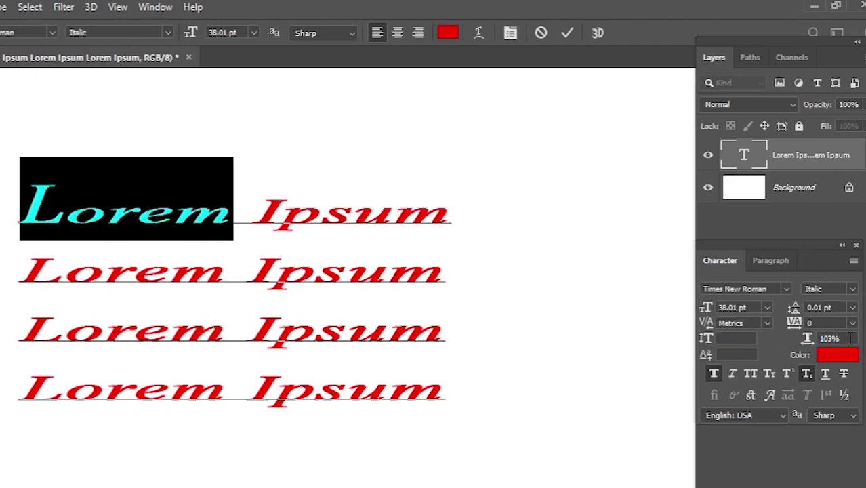
# Step: Reset the first line's Lorem to 100% horizontal scale, 44% vertical scale and 0 pt baseline shift, and deselect it
pyautogui.write('1000')
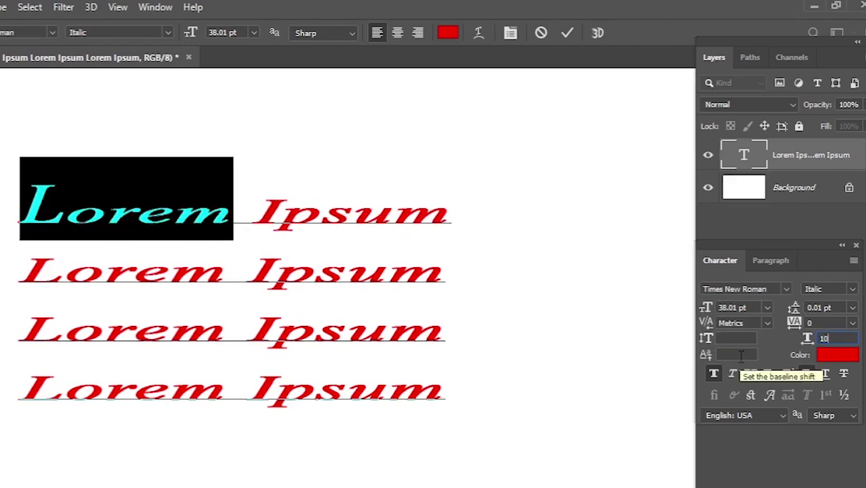
pyautogui.press('Return')
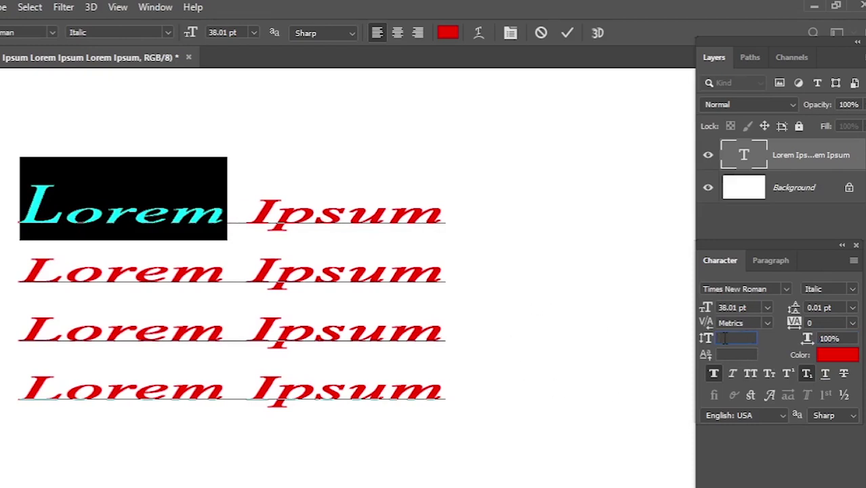
pyautogui.write('44')
pyautogui.press('Tab')
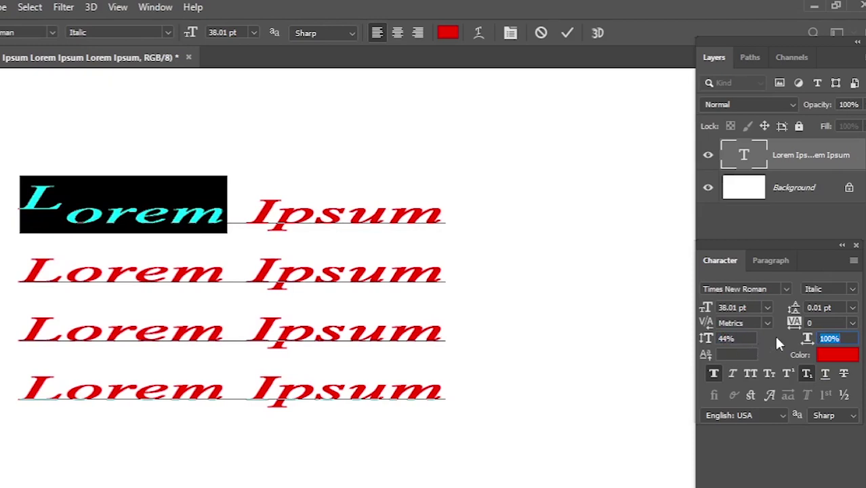
pyautogui.click(730, 352)
pyautogui.press('Tab')
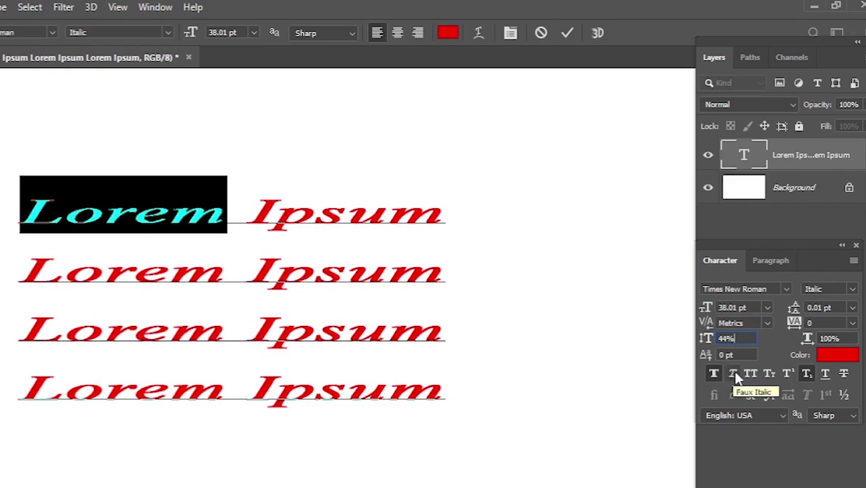
pyautogui.click(313, 252)
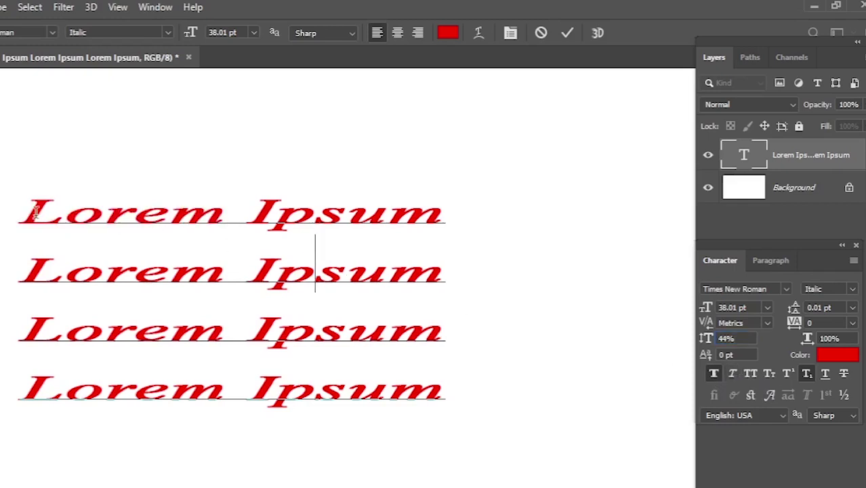
# Step: Try Faux Italic on the first line's Lorem and turn it off again
pyautogui.moveTo(36, 213); pyautogui.dragTo(237, 224)
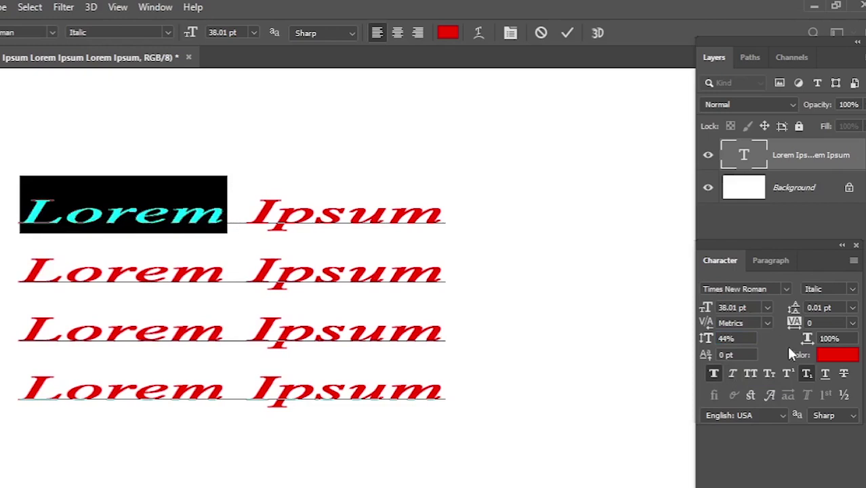
pyautogui.click(731, 373)
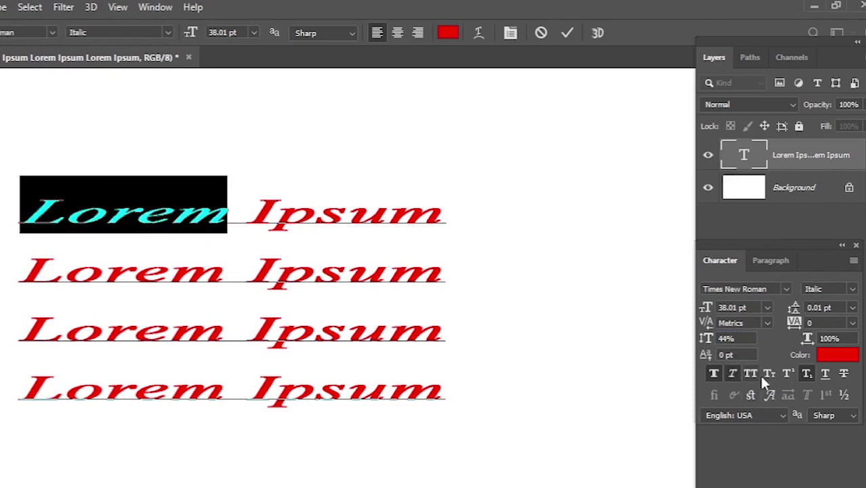
pyautogui.click(731, 373)
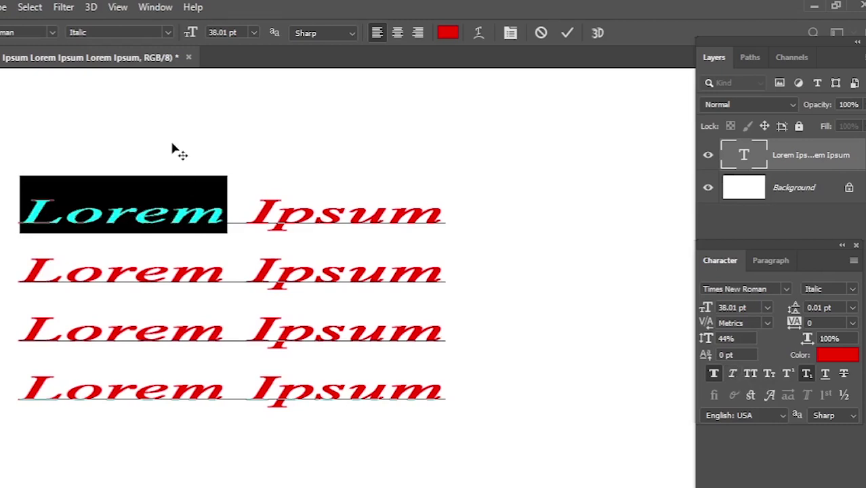
# Step: Change the font style of the first line's Lorem to Regular and apply All Caps
pyautogui.click(168, 33)
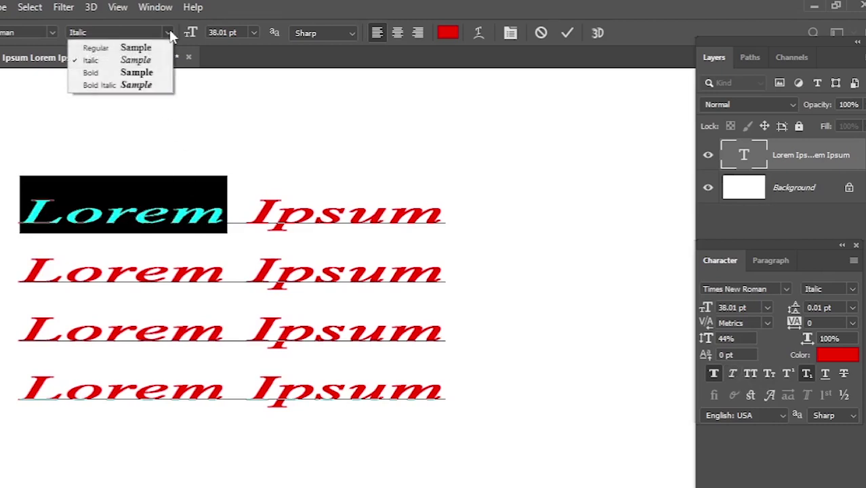
pyautogui.click(108, 48)
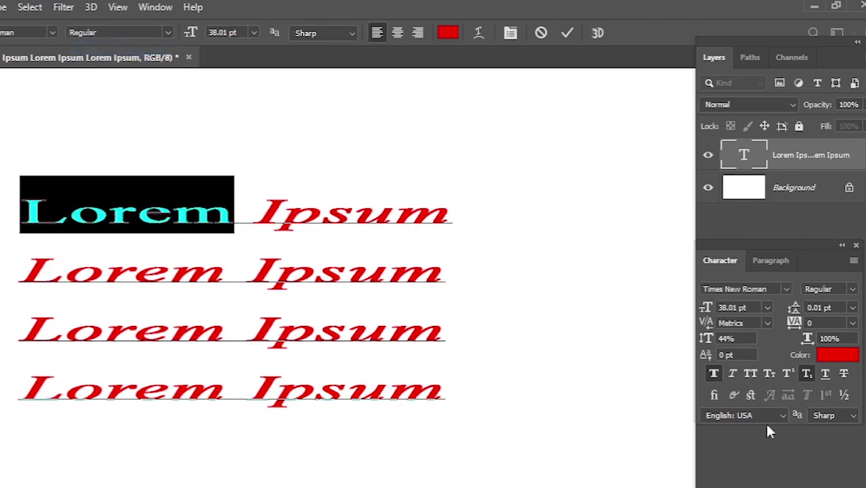
pyautogui.click(751, 374)
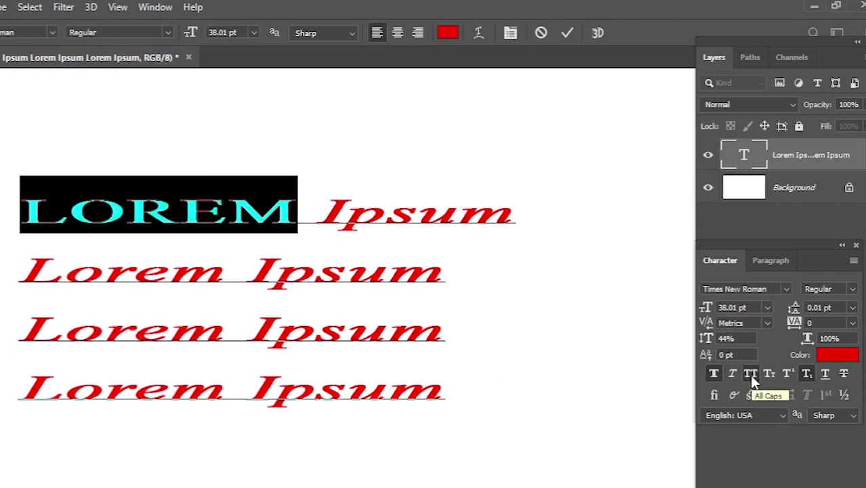
# Step: Delete all the text following the first word, from Ipsum in the first line to the end of the last line
pyautogui.click(221, 217)
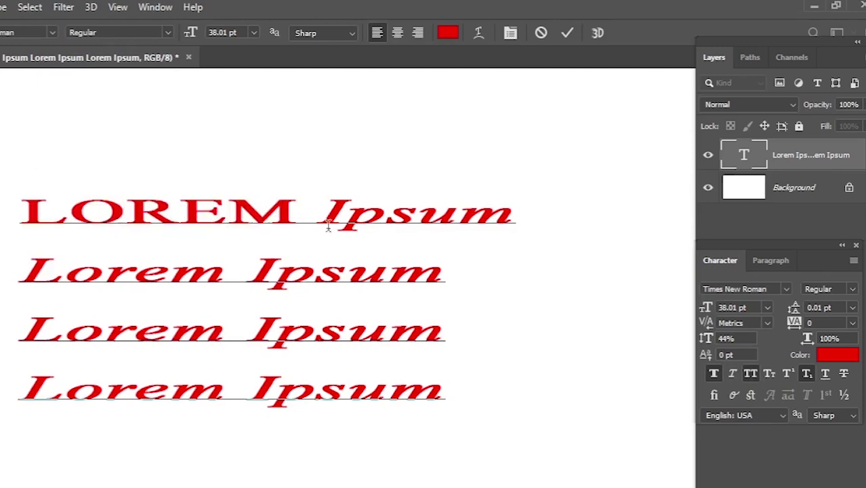
pyautogui.moveTo(315, 216); pyautogui.dragTo(461, 437)
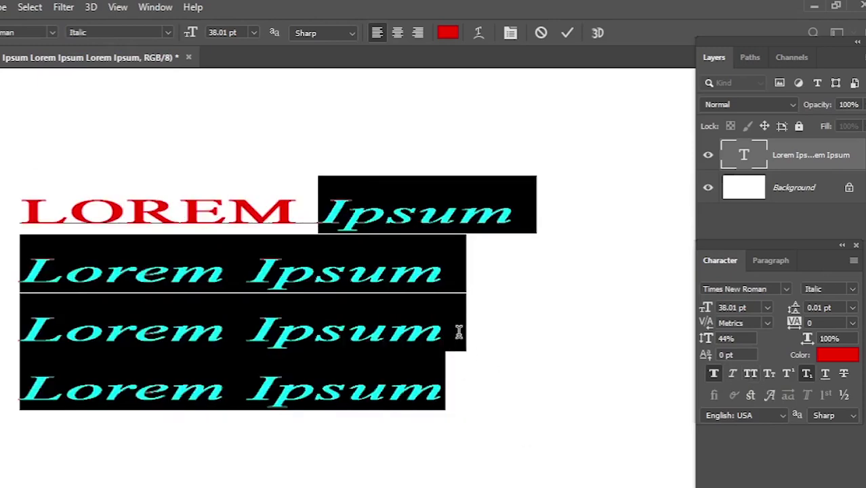
pyautogui.press('BackSpace')
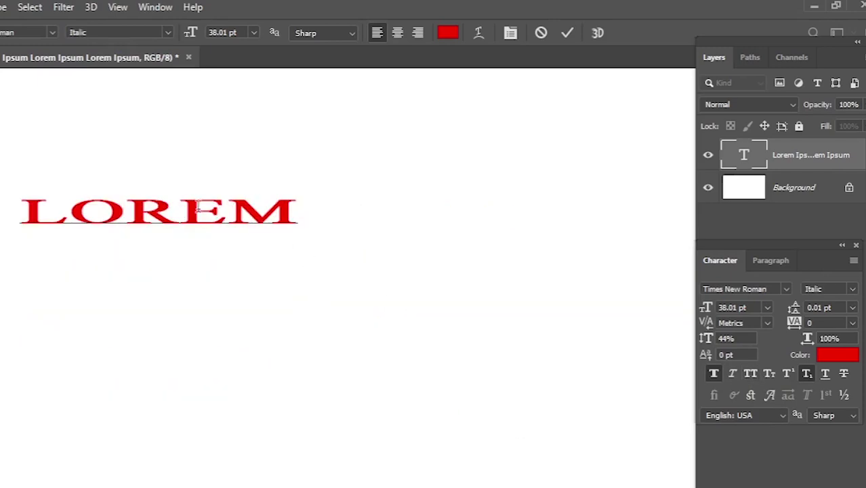
# Step: Apply Small Caps to the word Lorem and deselect it
pyautogui.doubleClick(139, 212)
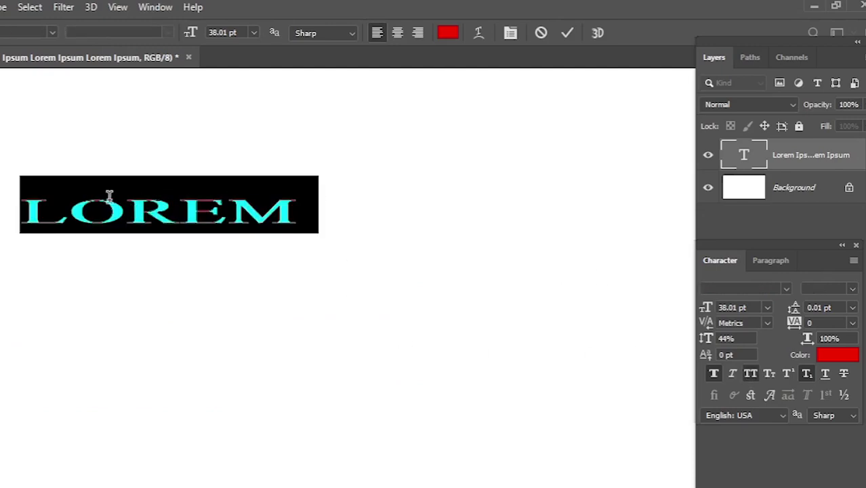
pyautogui.click(769, 375)
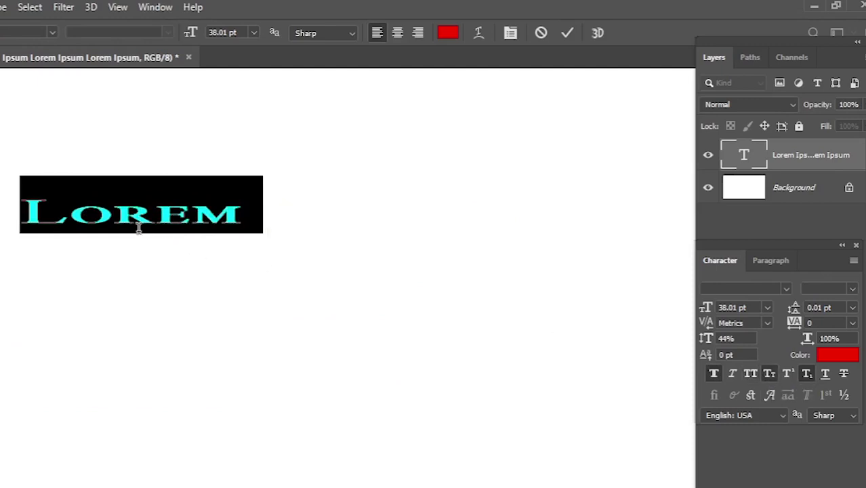
pyautogui.click(100, 225)
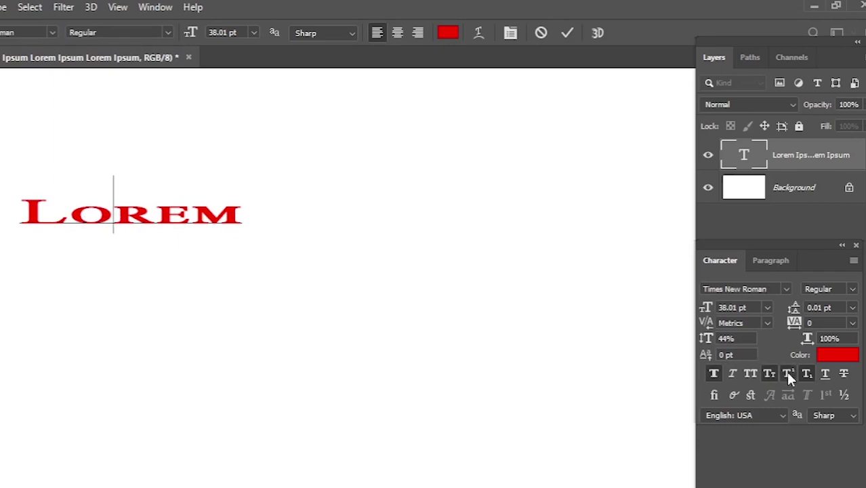
# Step: Turn off Small Caps, Superscript and Subscript for the word Lorem, leaving it in normal case and position
pyautogui.doubleClick(126, 203)
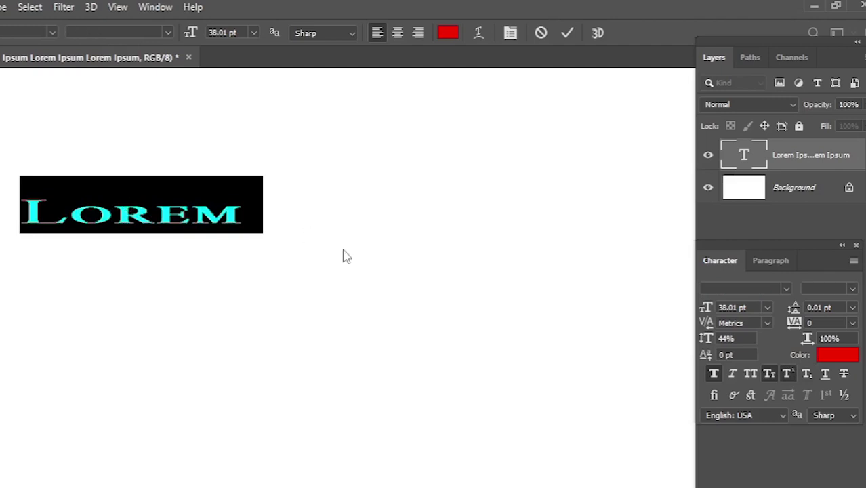
pyautogui.click(768, 375)
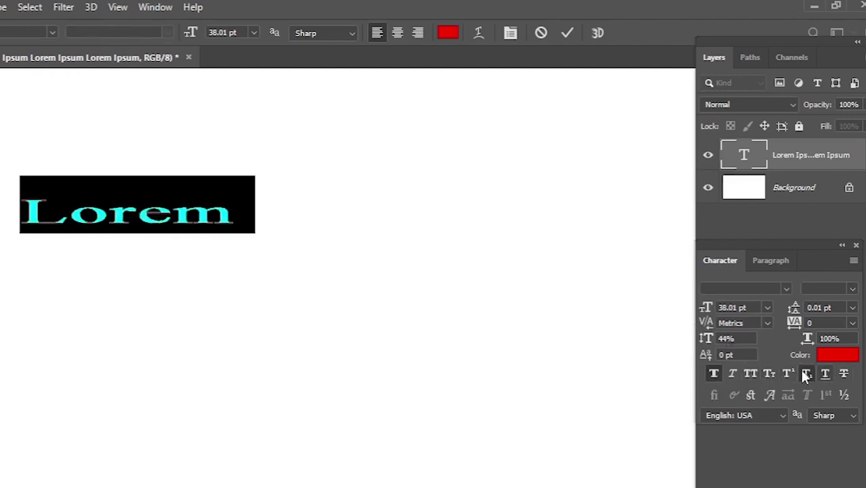
pyautogui.click(806, 374)
pyautogui.hotkey('ctrl', 'z')
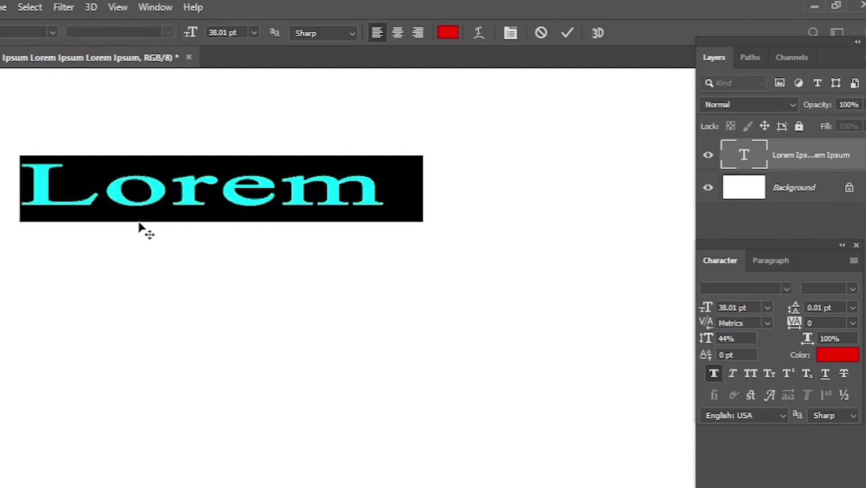
pyautogui.click(156, 187)
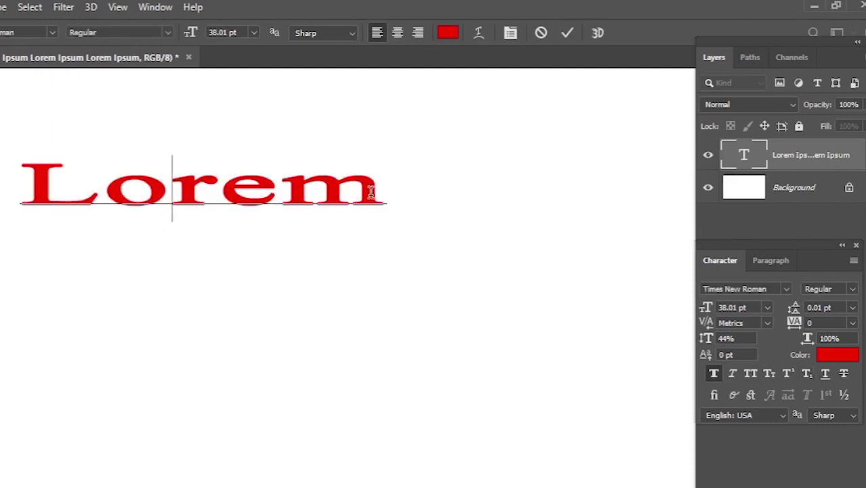
# Step: Apply Superscript to the letter m at the end of Lorem and deselect it
pyautogui.moveTo(385, 193); pyautogui.dragTo(313, 195)
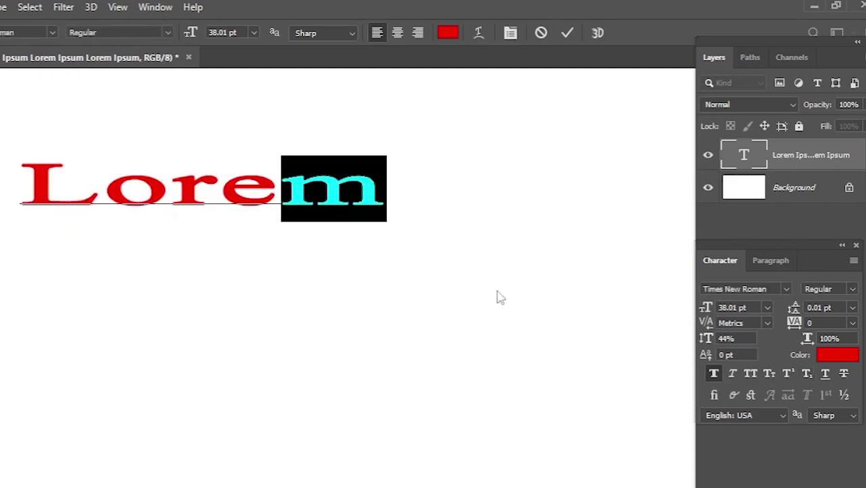
pyautogui.click(787, 373)
pyautogui.click(299, 175)
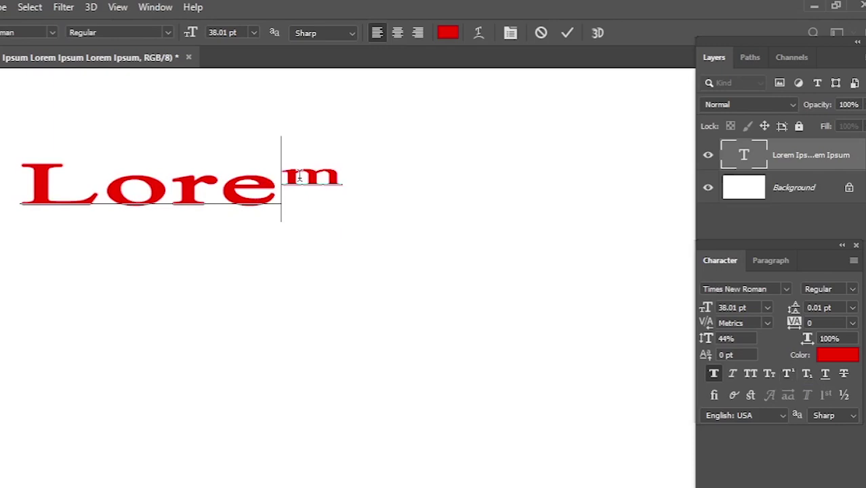
pyautogui.click(207, 188)
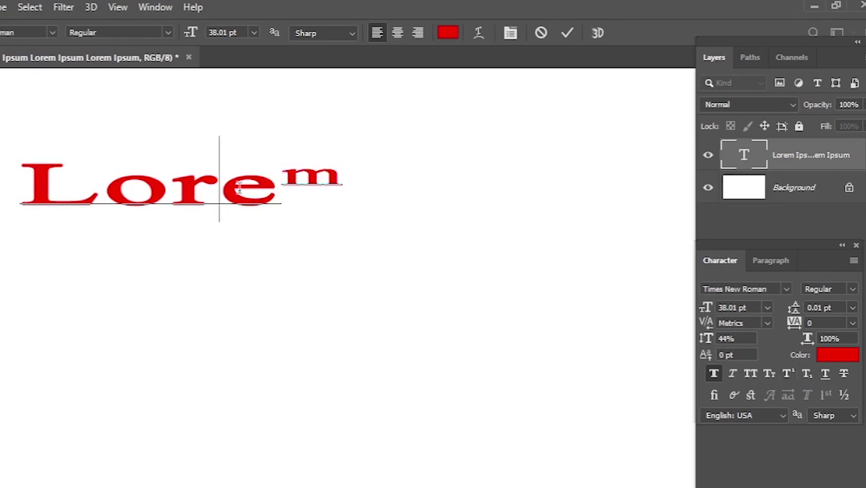
pyautogui.click(334, 177)
pyautogui.click(204, 186)
# Step: Apply Subscript to the letter o in Lorem and deselect it
pyautogui.moveTo(174, 187); pyautogui.dragTo(109, 184)
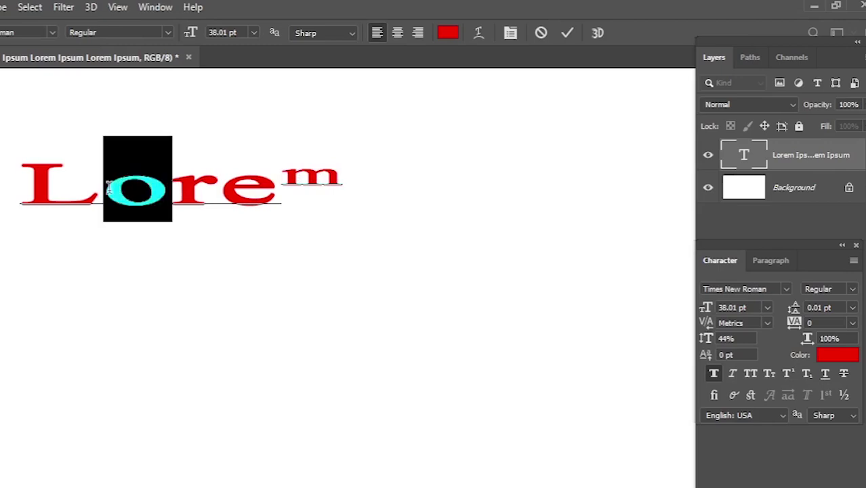
pyautogui.click(806, 374)
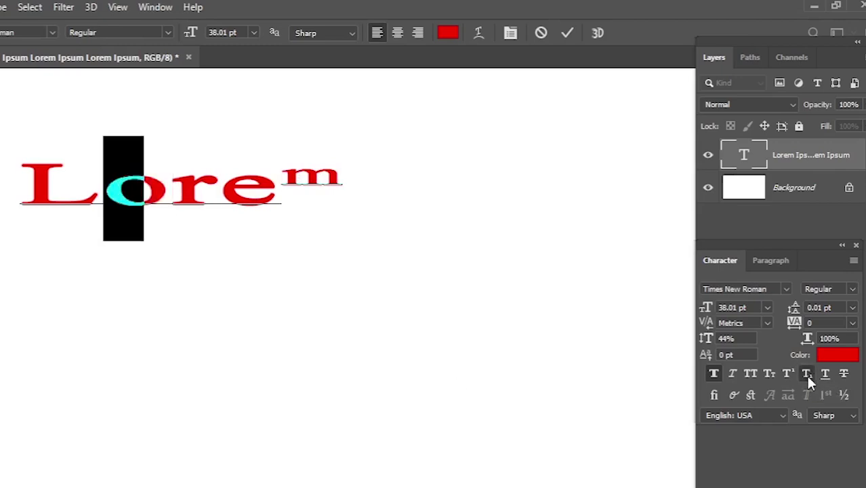
pyautogui.click(111, 193)
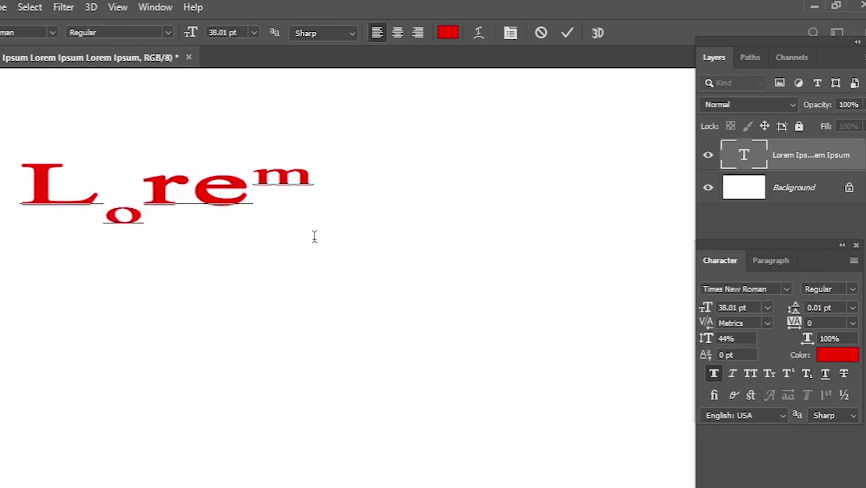
# Step: Remove Subscript from the letter o and Superscript from the letter m in Lorem
pyautogui.hotkey('shift', 'Right')
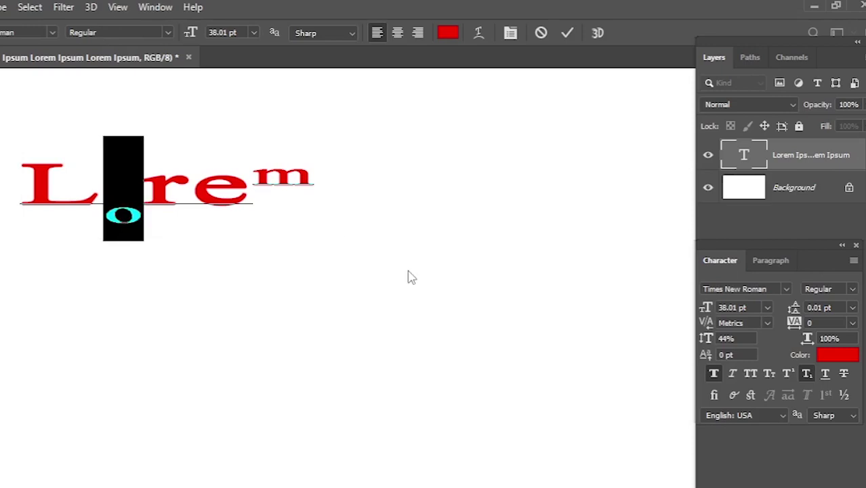
pyautogui.click(207, 197)
pyautogui.click(805, 374)
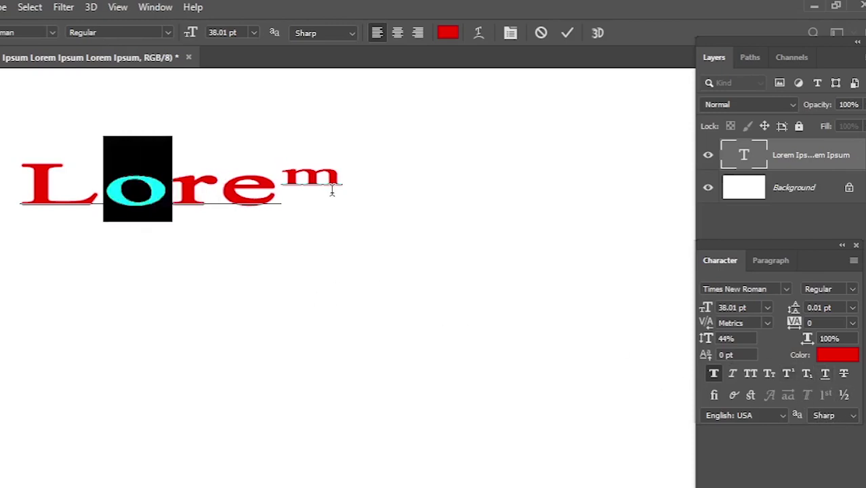
pyautogui.click(313, 173)
pyautogui.doubleClick(313, 173)
pyautogui.click(367, 193)
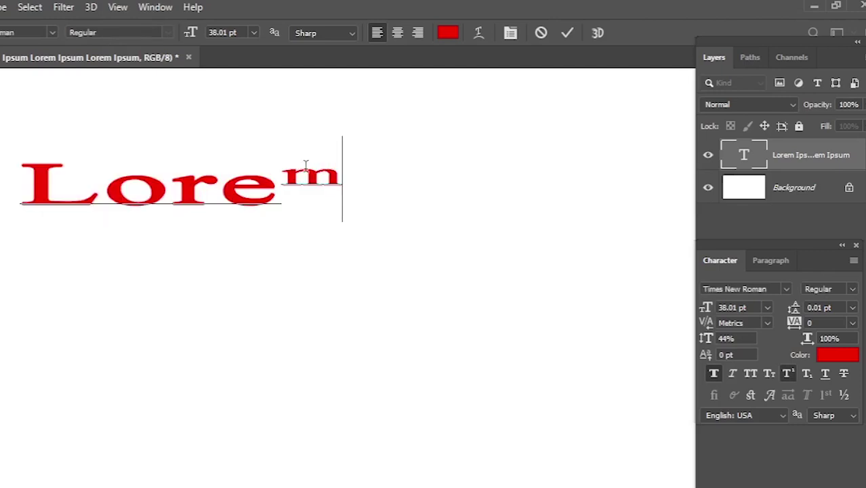
pyautogui.moveTo(290, 164); pyautogui.dragTo(325, 179)
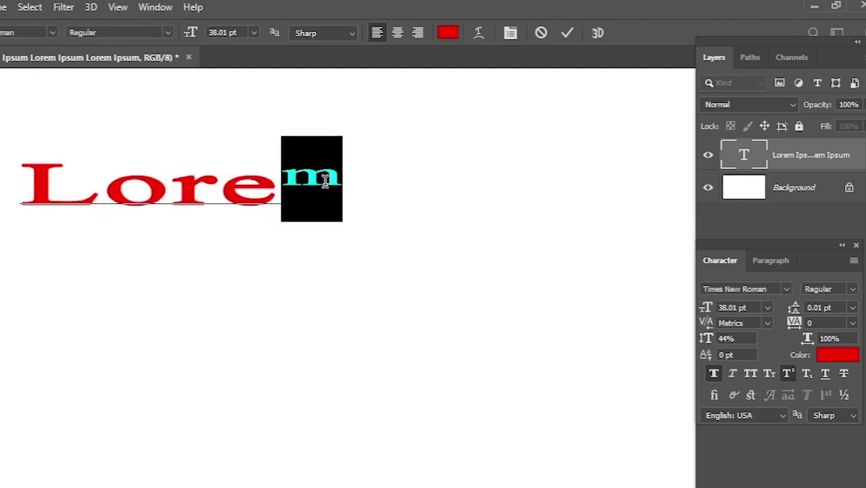
pyautogui.click(788, 374)
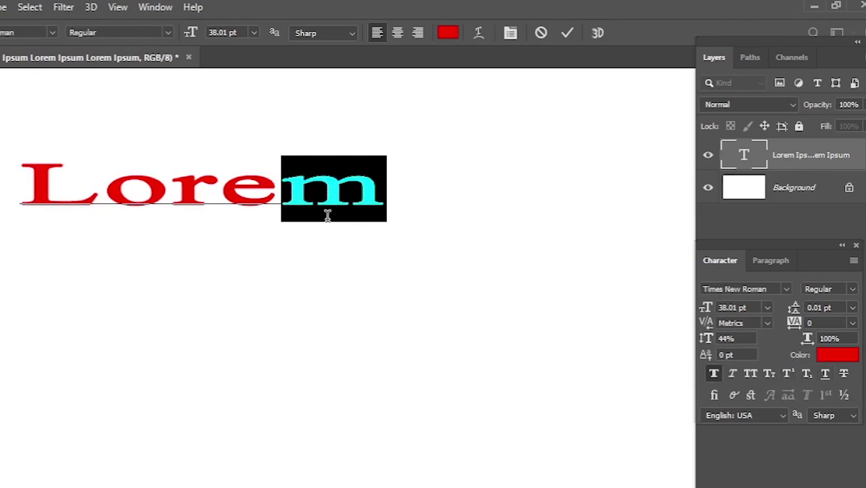
# Step: Try Underline on the whole word Lorem and turn it off again
pyautogui.click(319, 193)
pyautogui.hotkey('ctrl', 'a')
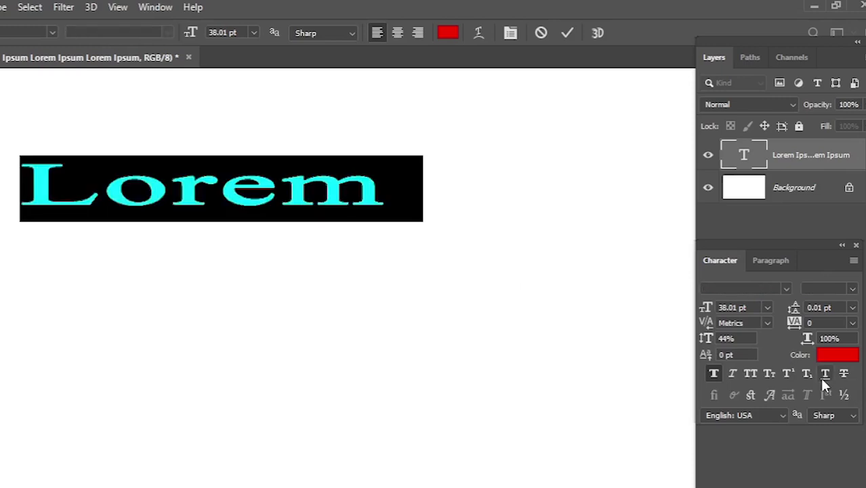
pyautogui.click(824, 375)
pyautogui.click(290, 198)
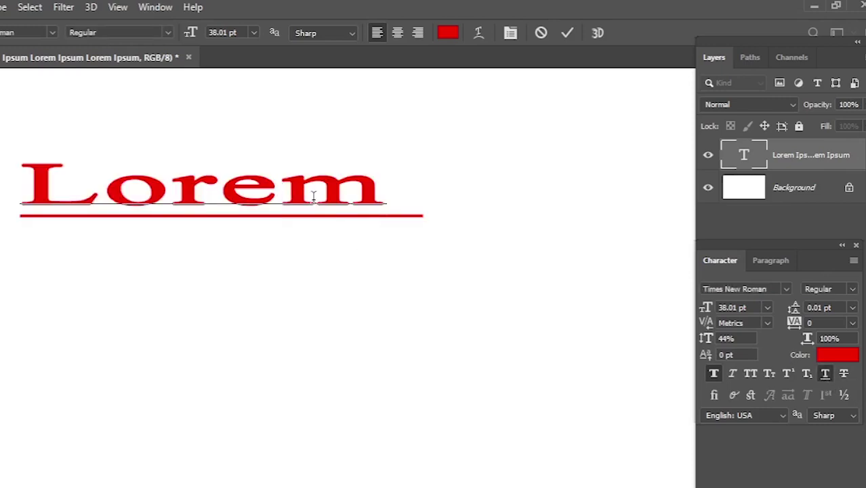
pyautogui.hotkey('ctrl', 'a')
pyautogui.press('End')
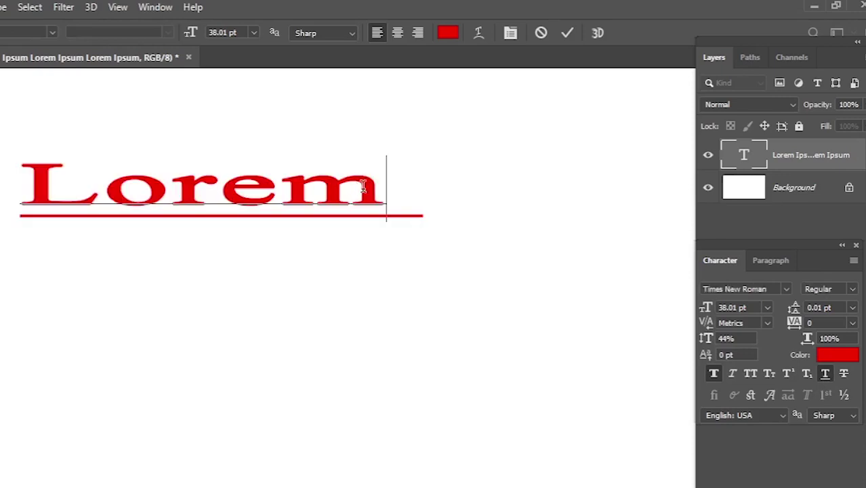
pyautogui.hotkey('ctrl', 'a')
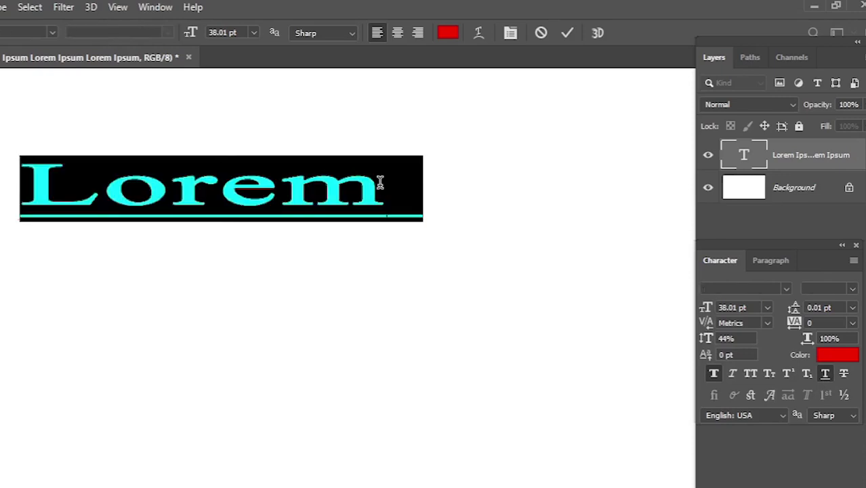
pyautogui.click(358, 193)
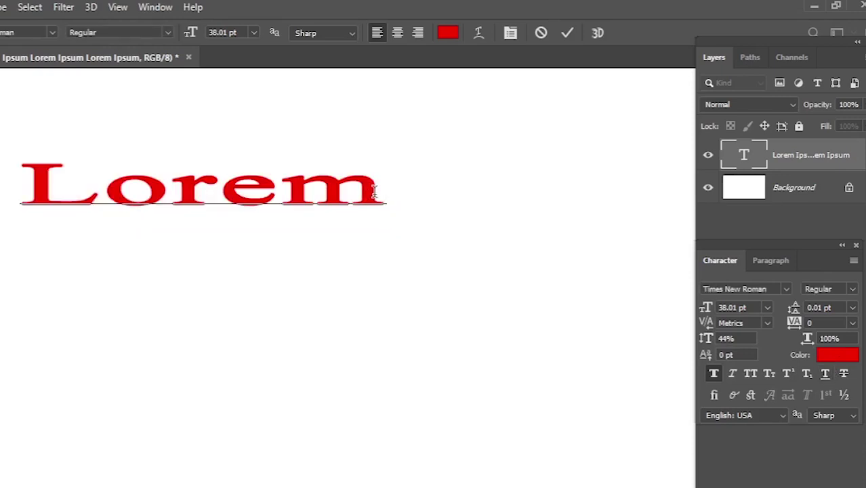
# Step: Apply Underline and Strikethrough to the letter m at the end of Lorem and deselect it
pyautogui.hotkey('shift', 'Left')
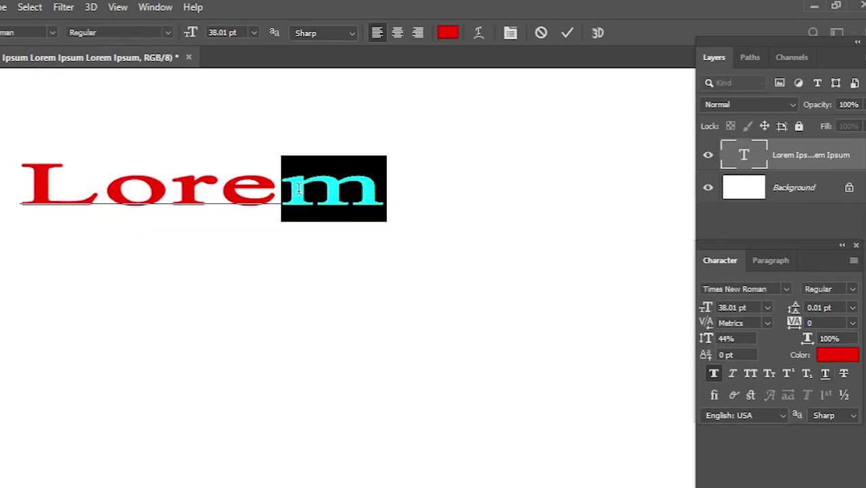
pyautogui.click(826, 374)
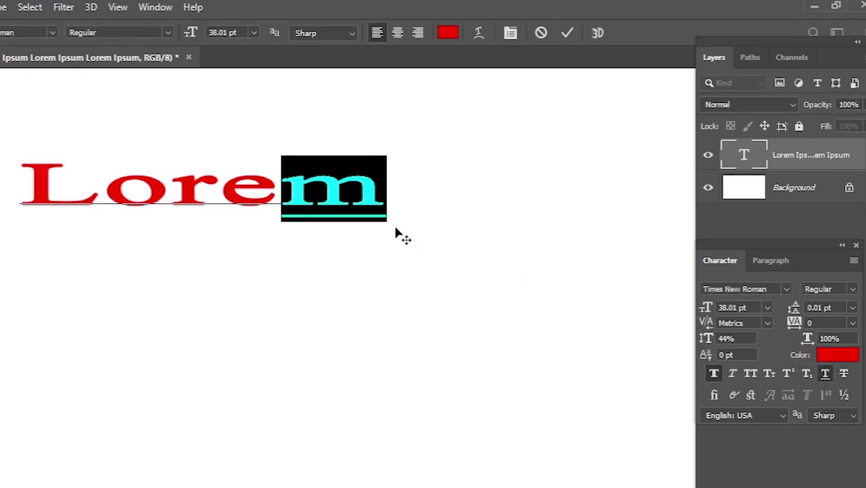
pyautogui.click(843, 374)
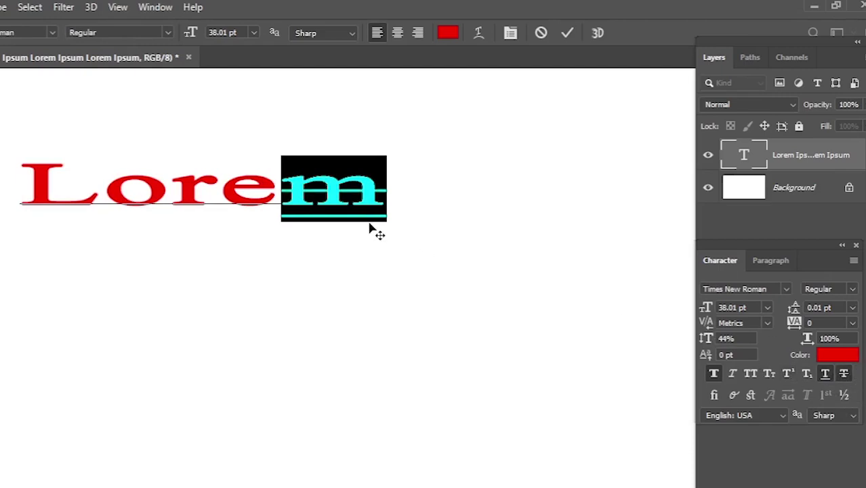
pyautogui.click(220, 183)
# Step: Remove Strikethrough and Underline from the whole word Lorem and deselect it
pyautogui.click(330, 187)
pyautogui.doubleClick(340, 186)
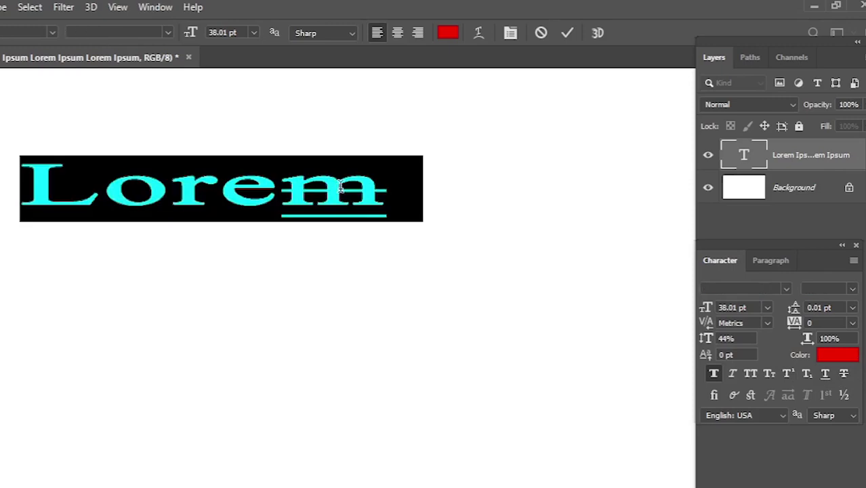
pyautogui.click(829, 377)
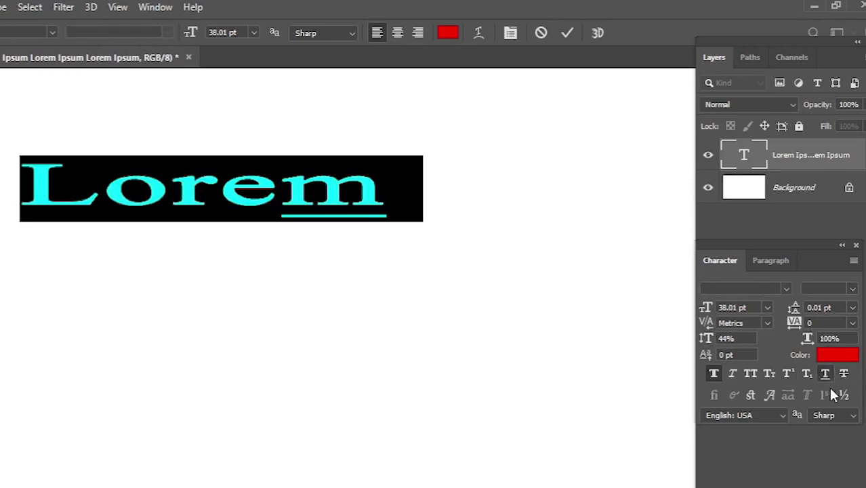
pyautogui.click(318, 181)
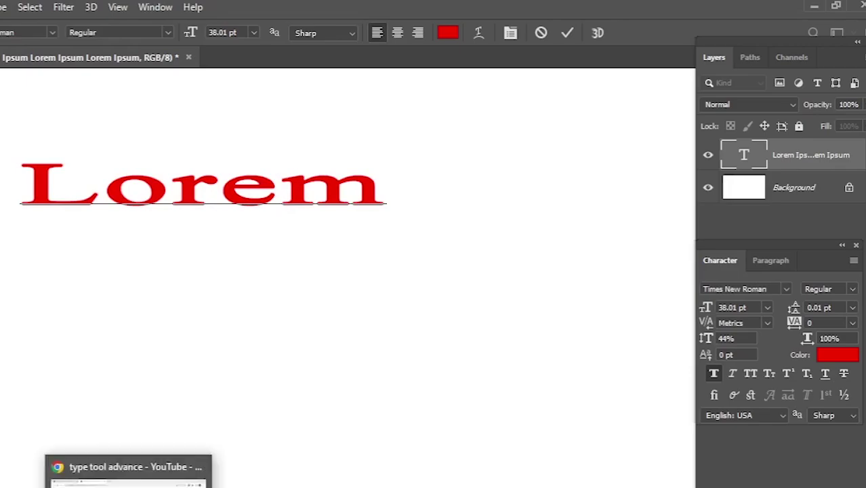
# Step: Switch to Chrome, select the Google LLC description paragraph in the Google search results, and return to Photoshop
pyautogui.click(129, 471)
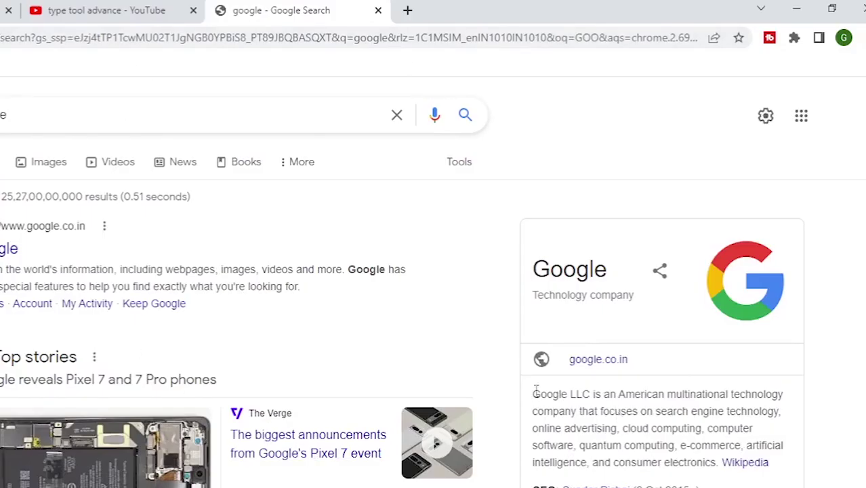
pyautogui.moveTo(533, 393); pyautogui.dragTo(719, 467)
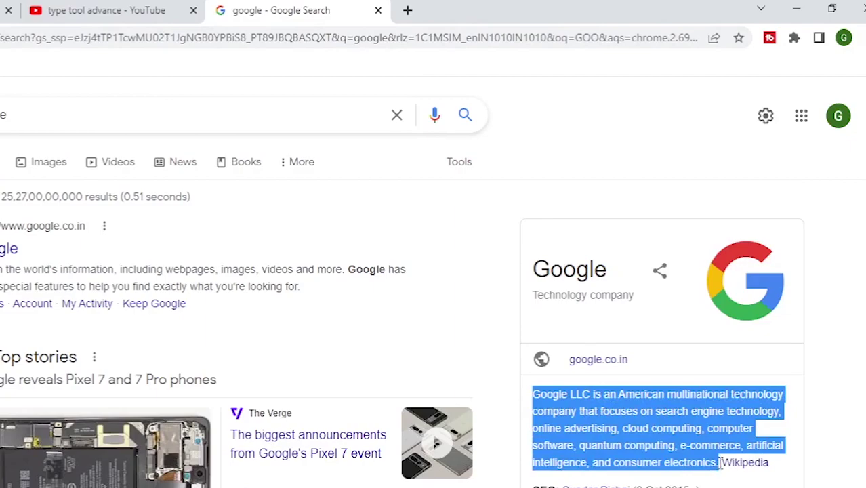
pyautogui.hotkey('alt', 'Tab')
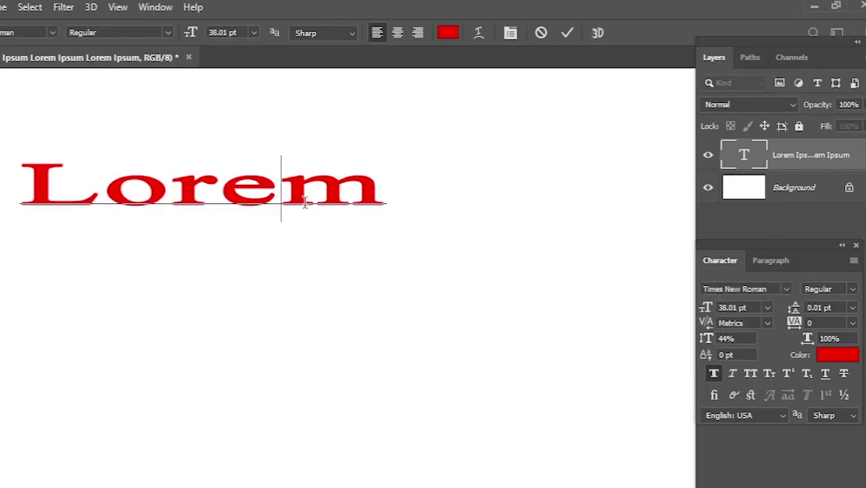
# Step: Select the whole Lorem text and search the fonts for TIMES to set it to Times New Roman Regular
pyautogui.hotkey('ctrl', 'a')
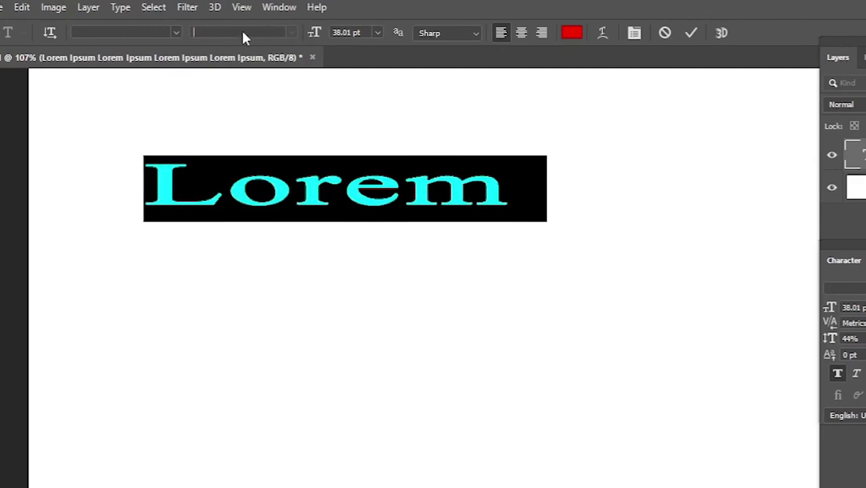
pyautogui.click(150, 32)
pyautogui.write('TI,ES')
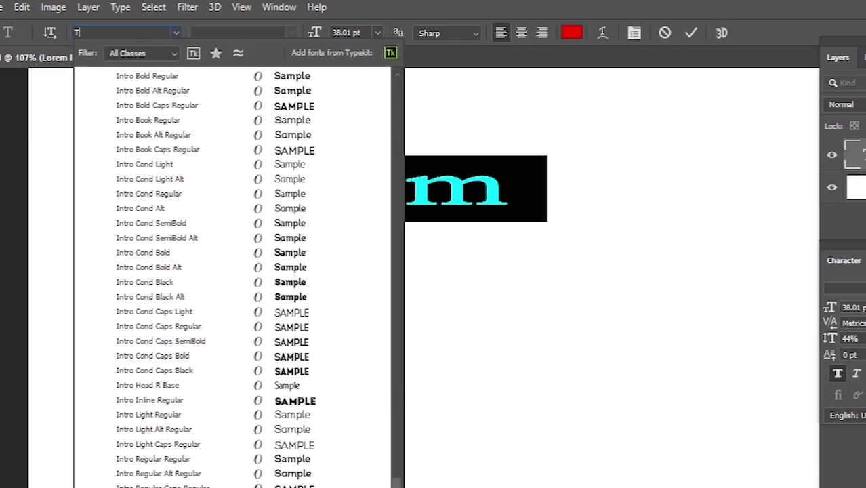
pyautogui.press('BackSpace')
pyautogui.press('BackSpace')
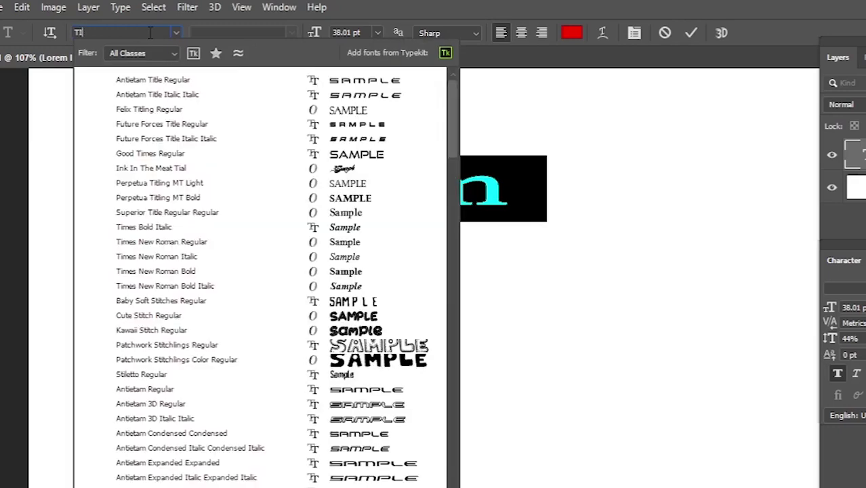
pyautogui.write('MES')
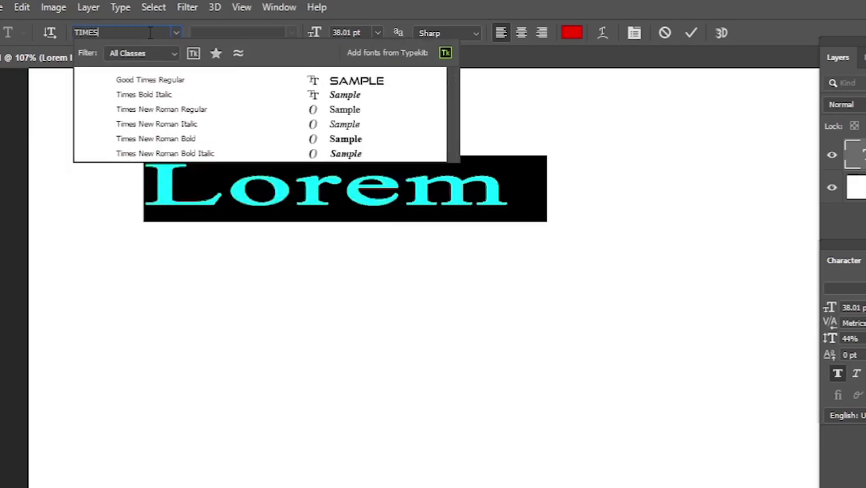
pyautogui.click(166, 109)
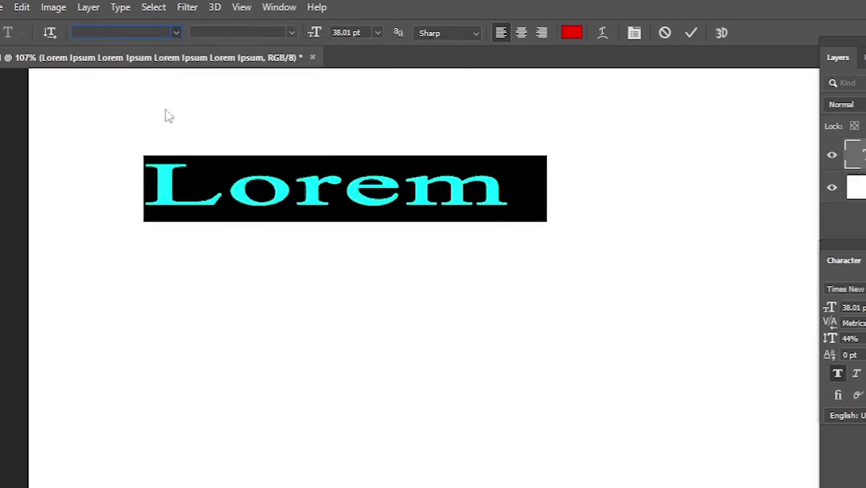
# Step: Reduce the Lorem text's font size to 8.01 pt and select the whole text again
pyautogui.click(360, 180)
pyautogui.hotkey('ctrl', 'a')
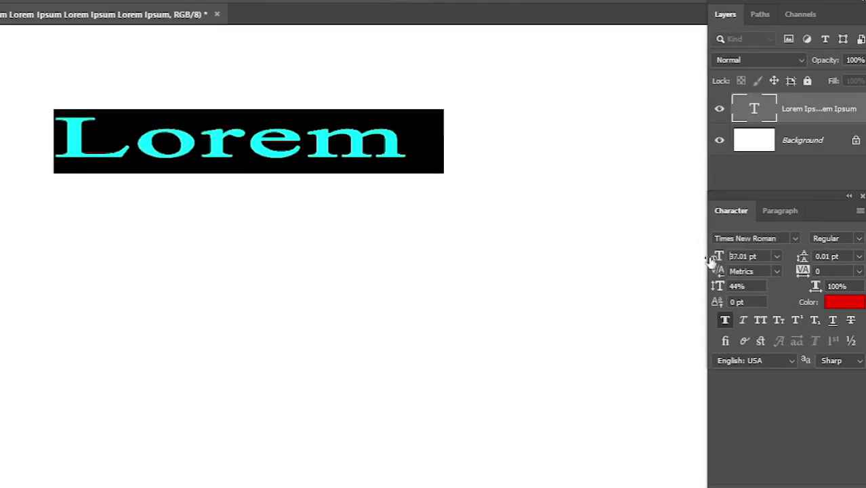
pyautogui.moveTo(828, 308); pyautogui.dragTo(813, 318)
pyautogui.moveTo(701, 266); pyautogui.dragTo(691, 269)
pyautogui.click(131, 150)
pyautogui.hotkey('ctrl', 'a')
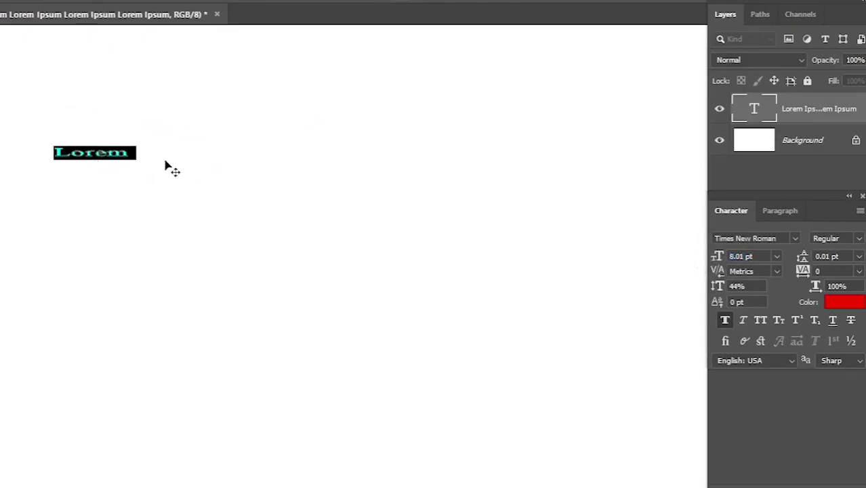
# Step: Replace the Lorem text with the copied Google LLC paragraph and commit the edit
pyautogui.hotkey('ctrl', 'v')
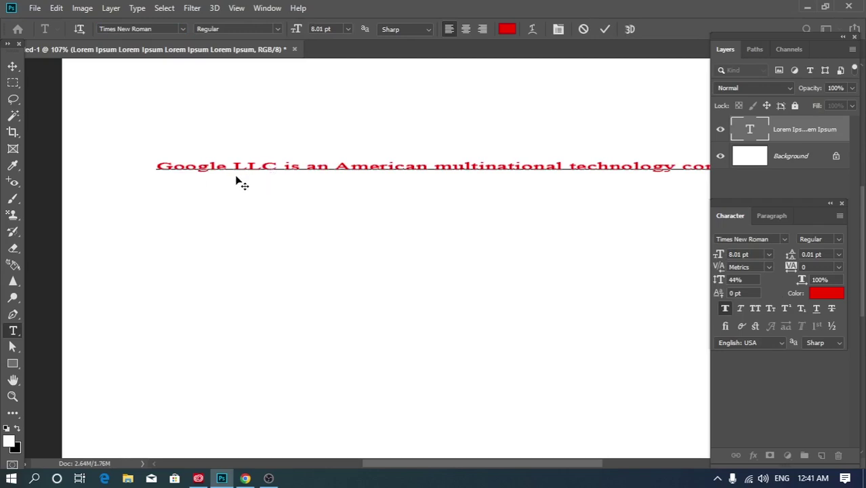
pyautogui.scroll(-3, 236, 182)
pyautogui.scroll(-1, 311, 218)
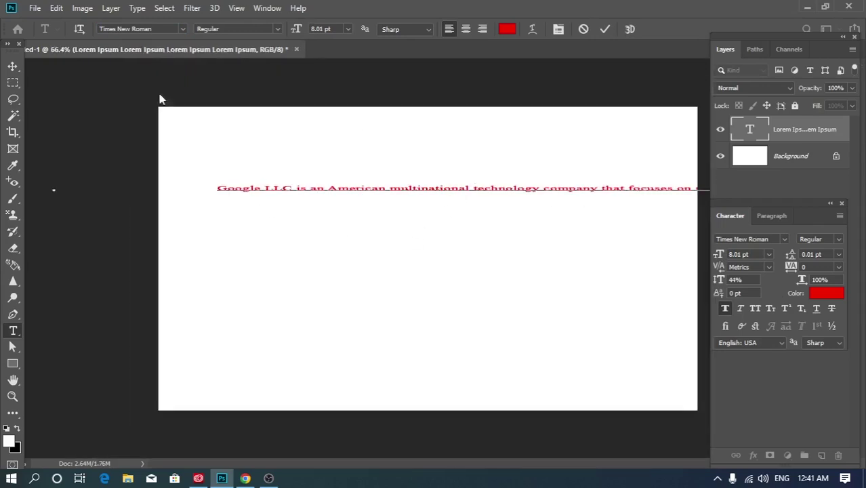
pyautogui.hotkey('ctrl', 'Return')
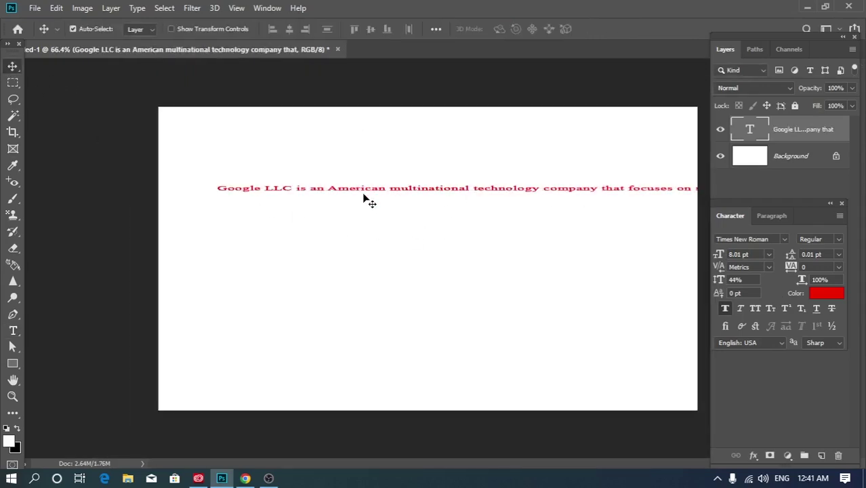
# Step: Move the Google text line down and towards the canvas's left edge, and toggle its layer's visibility off and on
pyautogui.moveTo(360, 194); pyautogui.dragTo(319, 221)
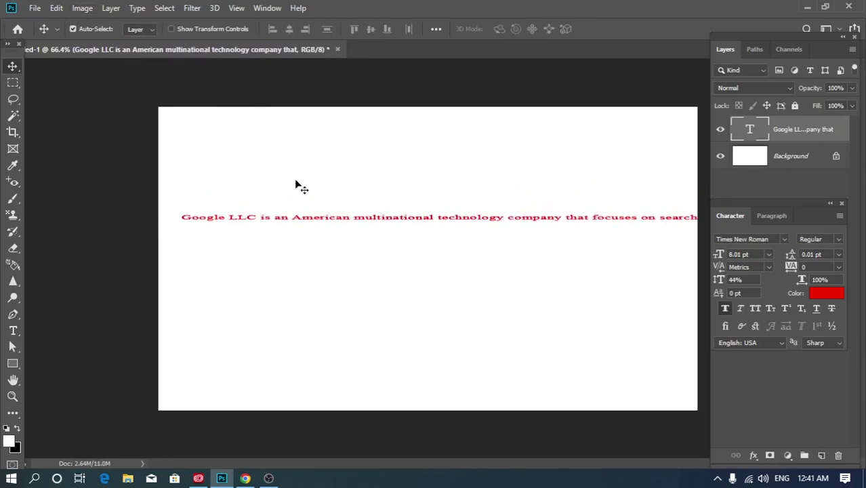
pyautogui.moveTo(268, 223); pyautogui.dragTo(254, 266)
pyautogui.click(721, 129)
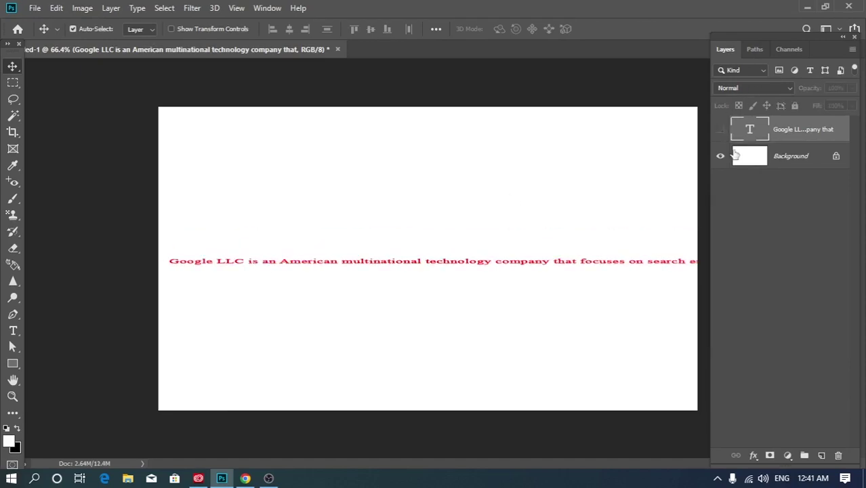
pyautogui.click(720, 129)
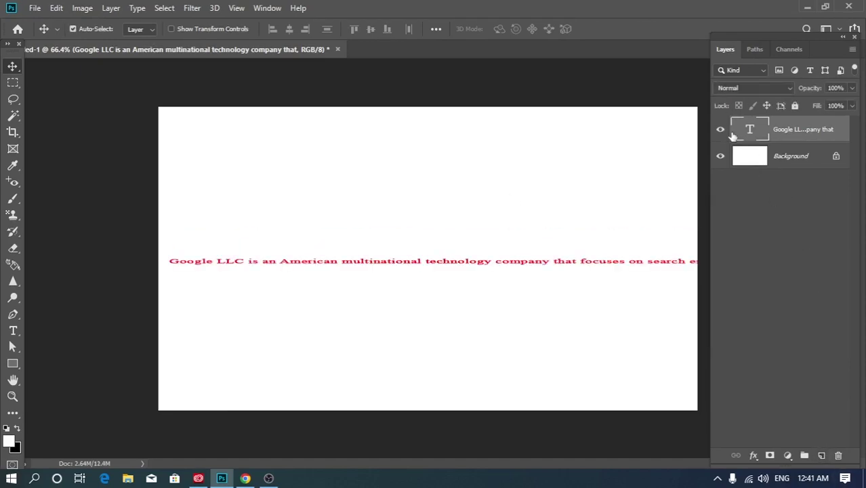
# Step: Overwrite the Google point text with the random letters FSDAFHJSDAJDFJDUIEJUJEUU and EREF, separated by line breaks
pyautogui.doubleClick(499, 262)
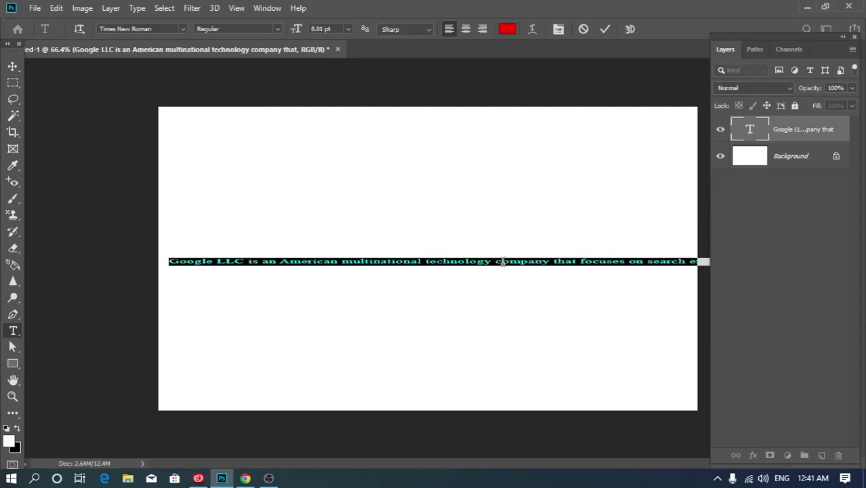
pyautogui.write('ESDAFHISDAI')
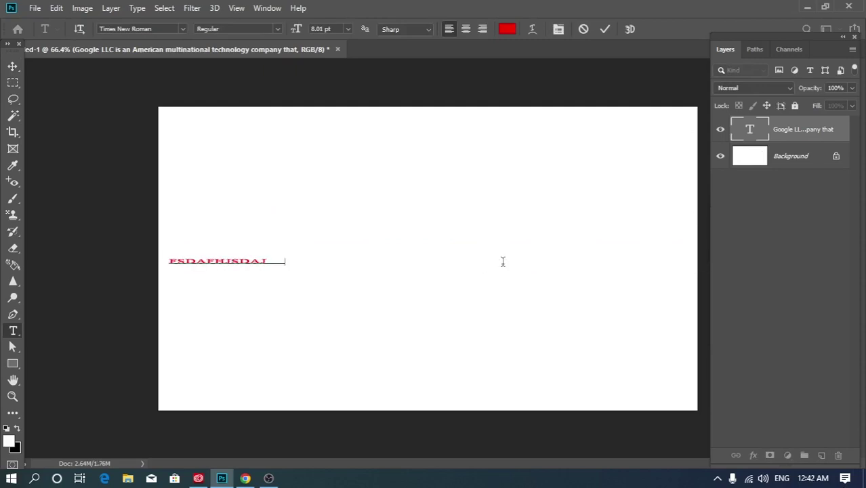
pyautogui.write('DFIDUIEIUEIU')
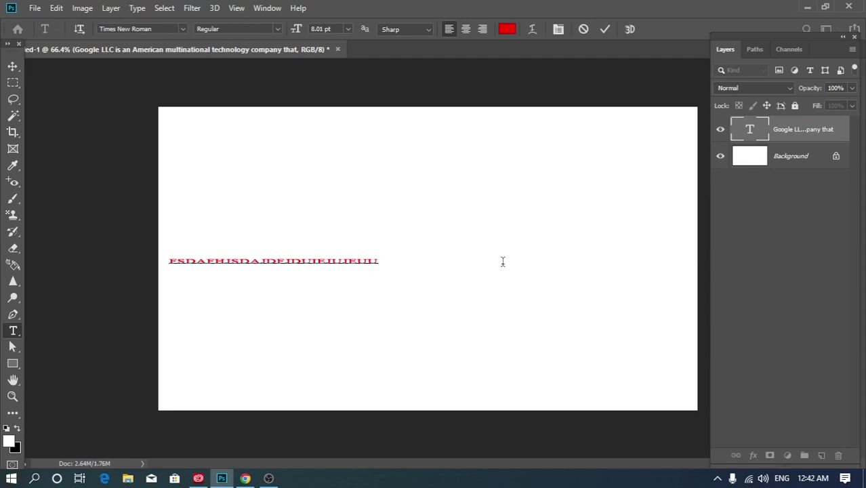
pyautogui.write('I  EREED')
pyautogui.press('Return')
pyautogui.press('Return')
# Step: Delete all the random letters from the text layer and commit the empty text with the Move tool
pyautogui.hotkey('ctrl', 'a')
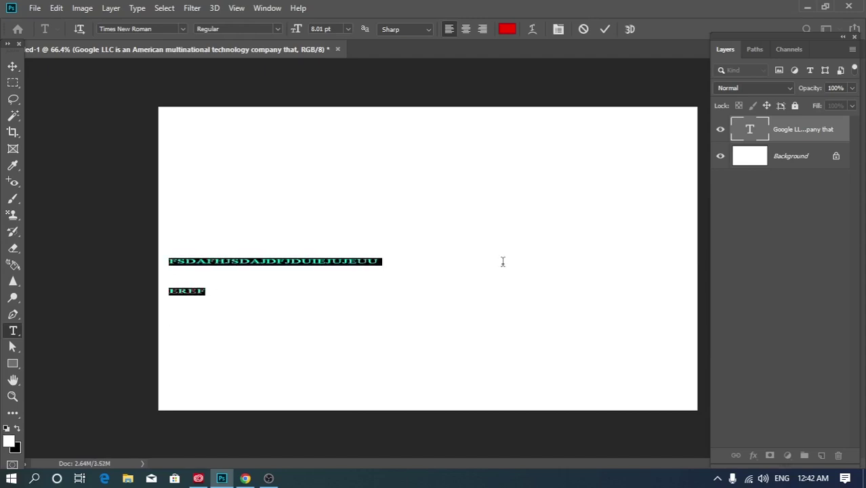
pyautogui.press('BackSpace')
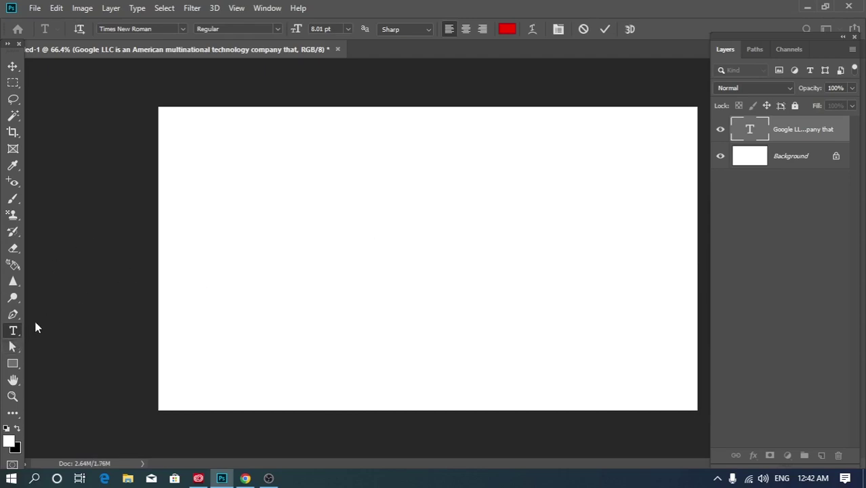
pyautogui.click(13, 68)
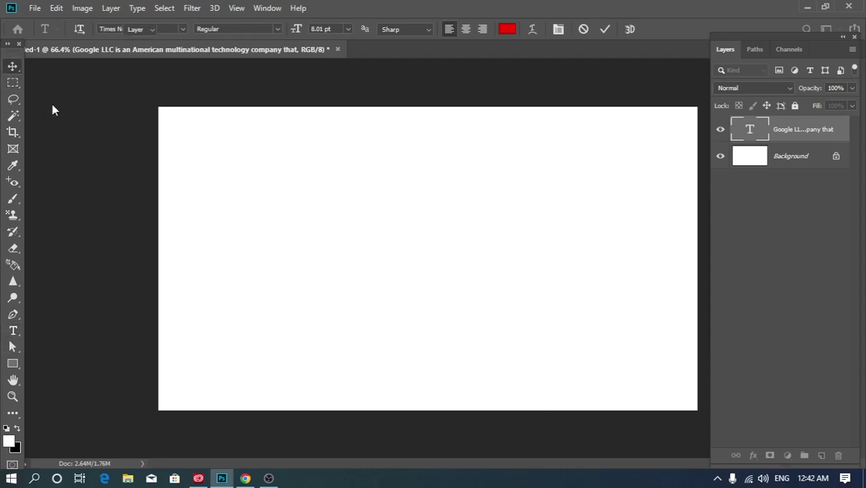
# Step: Draw a wide paragraph text box across the middle of the canvas with the Type tool and delete its placeholder text
pyautogui.click(14, 331)
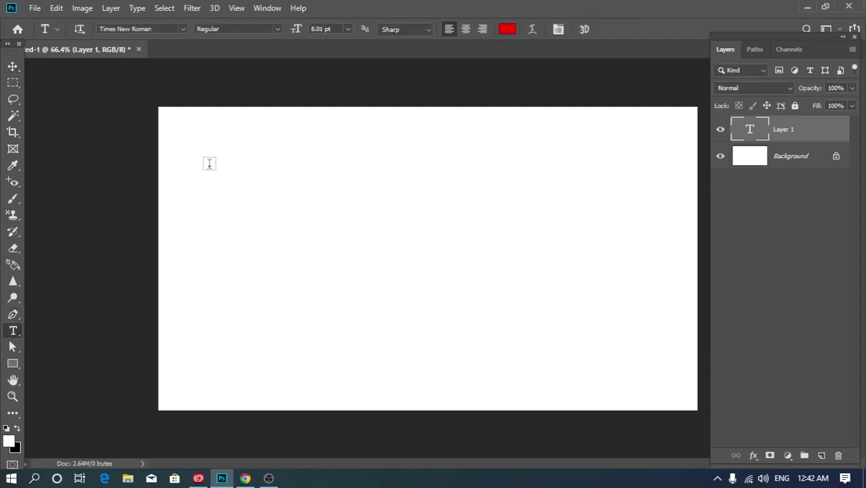
pyautogui.moveTo(209, 164); pyautogui.dragTo(578, 333)
pyautogui.press('Escape')
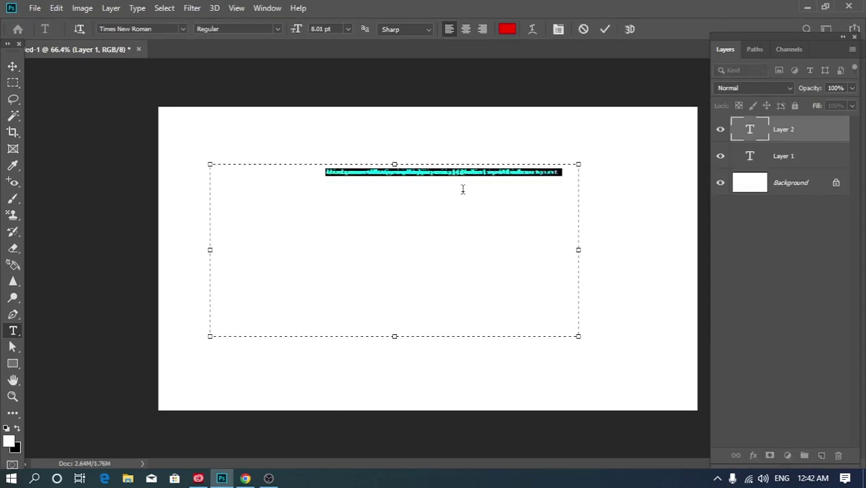
pyautogui.click(363, 187)
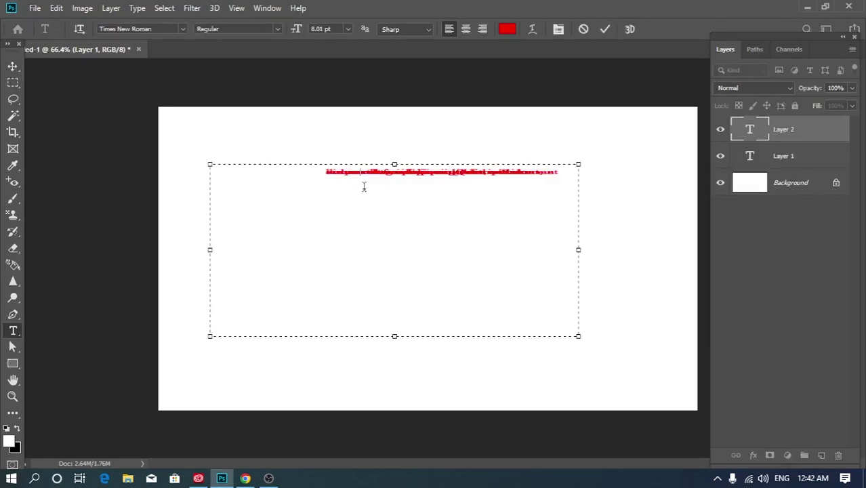
pyautogui.hotkey('ctrl', 'a')
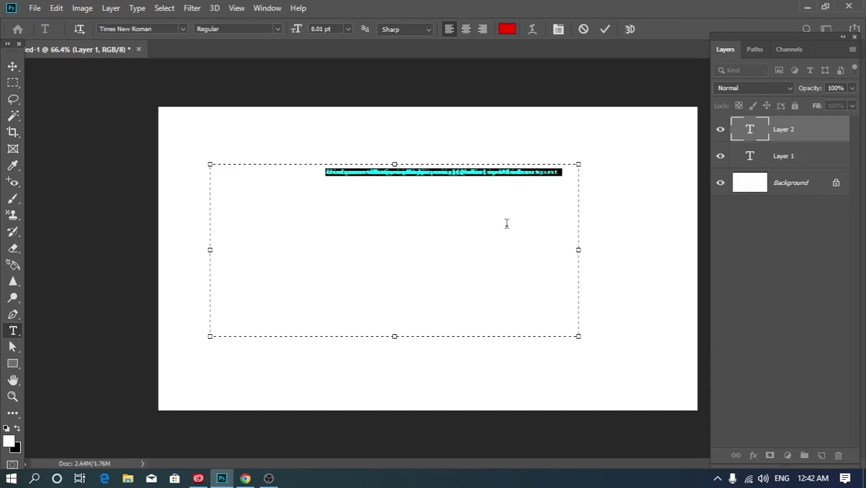
pyautogui.press('Delete')
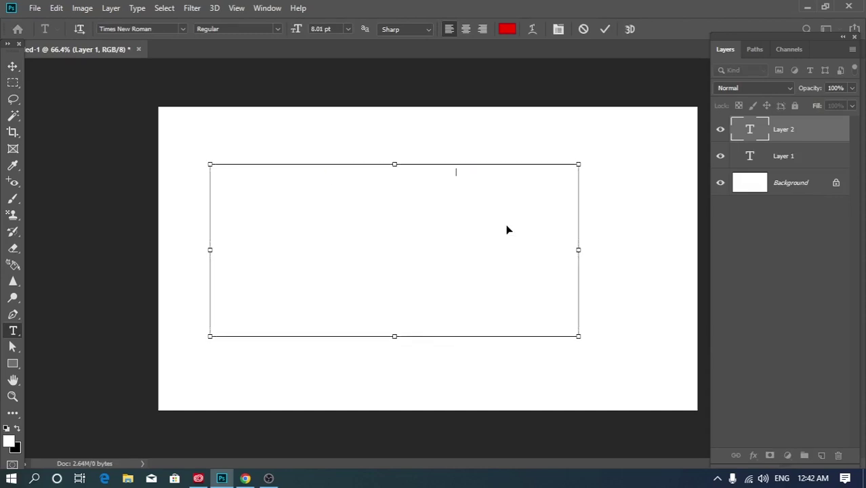
# Step: Paste the copied Google LLC paragraph into the empty text box
pyautogui.hotkey('ctrl', 'v')
pyautogui.scroll(2, 507, 170)
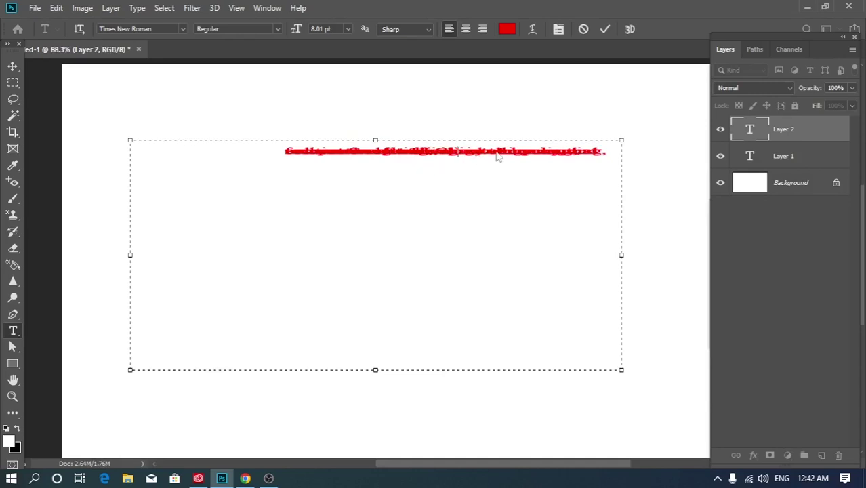
pyautogui.scroll(1, 504, 153)
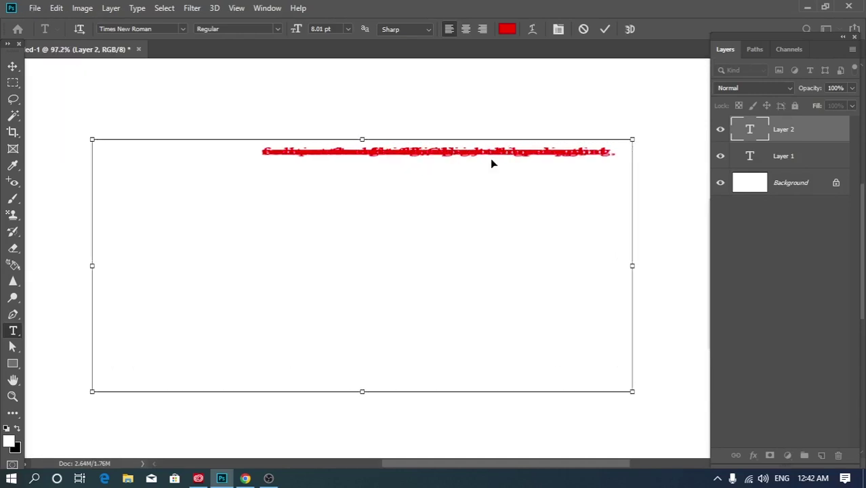
# Step: Select the whole pasted paragraph and set both its font size and its leading to 9.01 pt
pyautogui.hotkey('ctrl', 'a')
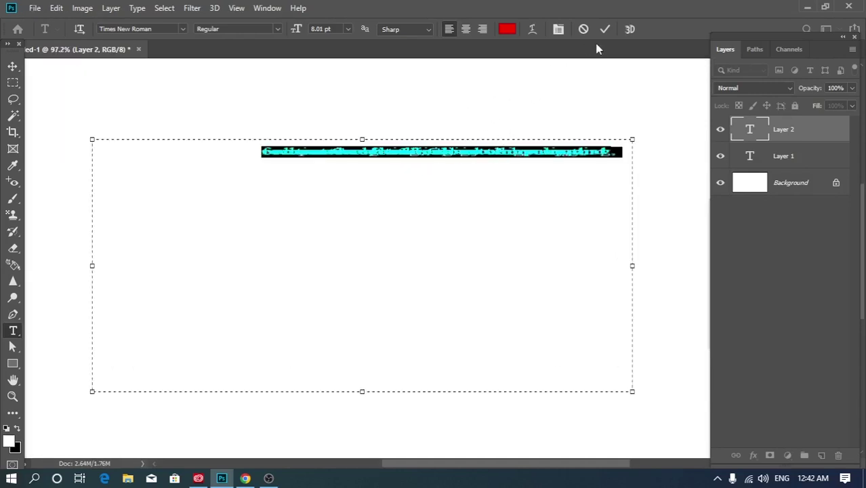
pyautogui.click(559, 29)
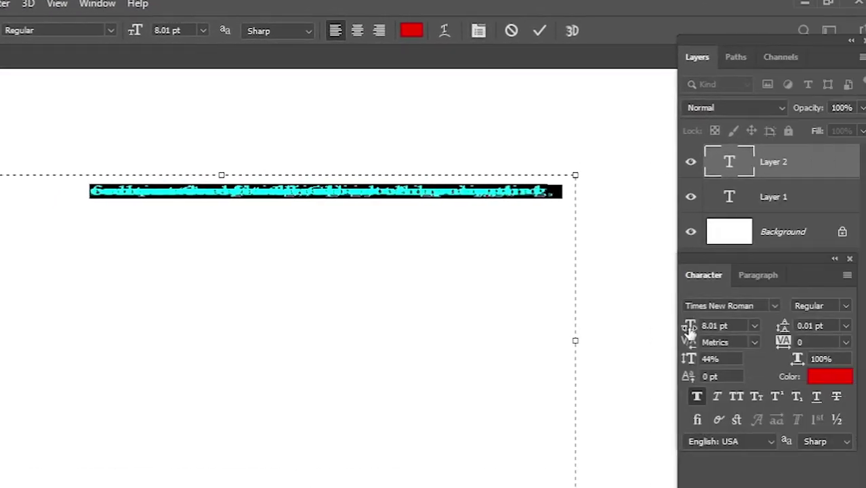
pyautogui.moveTo(809, 327); pyautogui.dragTo(807, 332)
pyautogui.moveTo(689, 332); pyautogui.dragTo(691, 338)
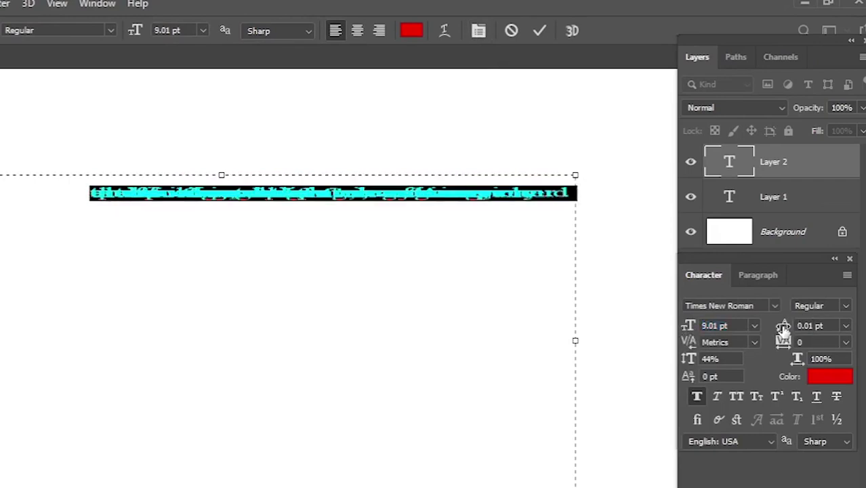
pyautogui.moveTo(783, 328); pyautogui.dragTo(792, 331)
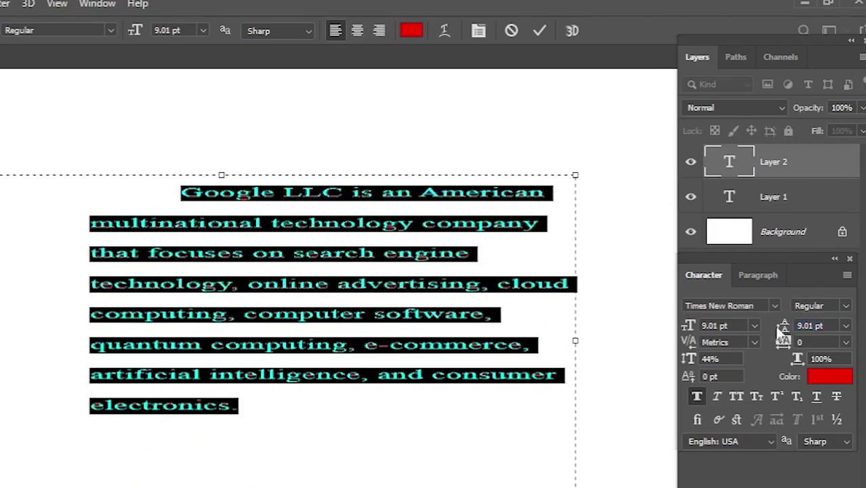
# Step: Show the paragraph settings for the Google text and select the whole paragraph again
pyautogui.click(177, 185)
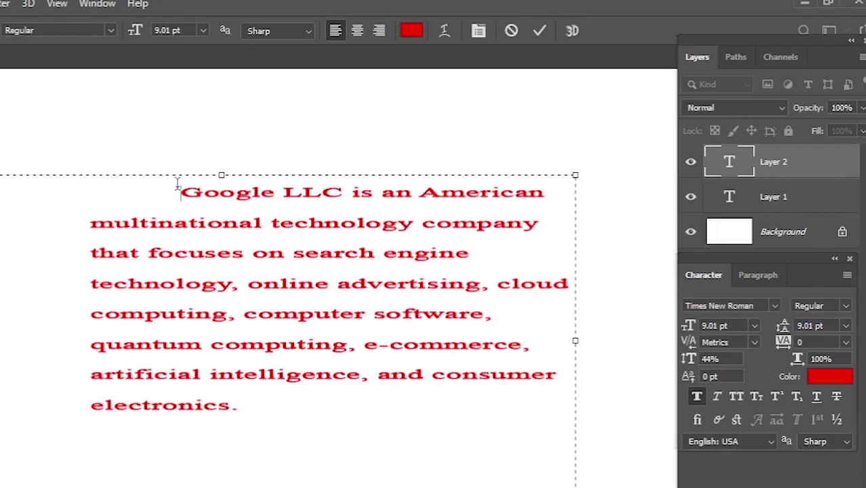
pyautogui.hotkey('ctrl', 'a')
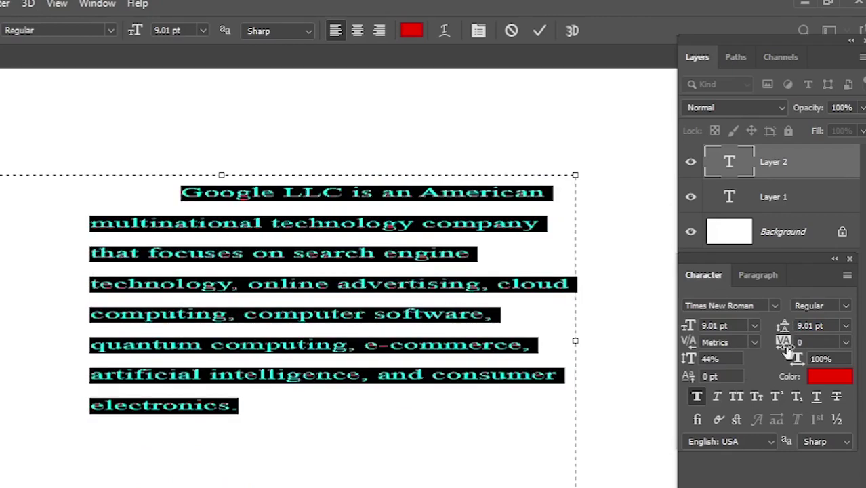
pyautogui.click(756, 278)
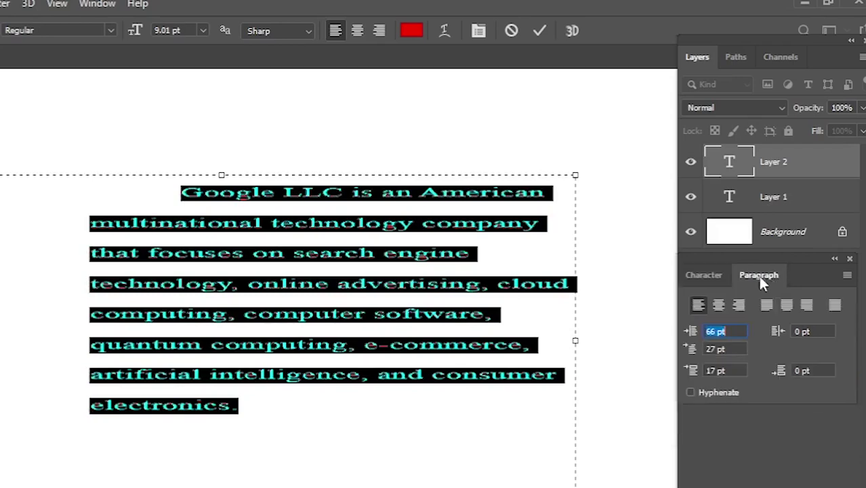
pyautogui.click(312, 249)
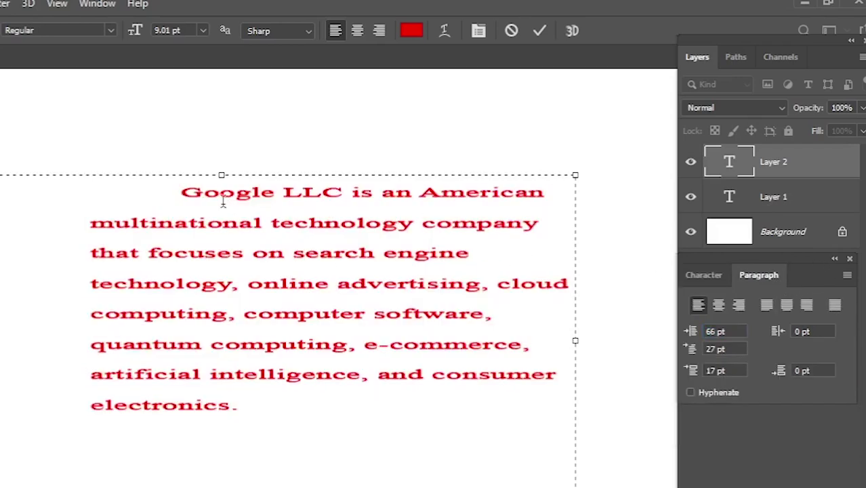
pyautogui.click(192, 189)
pyautogui.hotkey('ctrl', 'a')
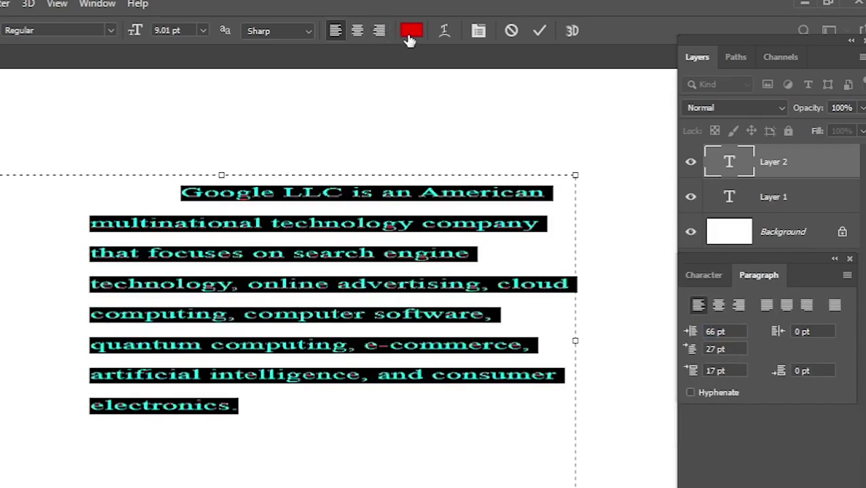
# Step: Change the text color of the selected Google paragraph to black and deselect the text
pyautogui.click(701, 276)
pyautogui.click(838, 379)
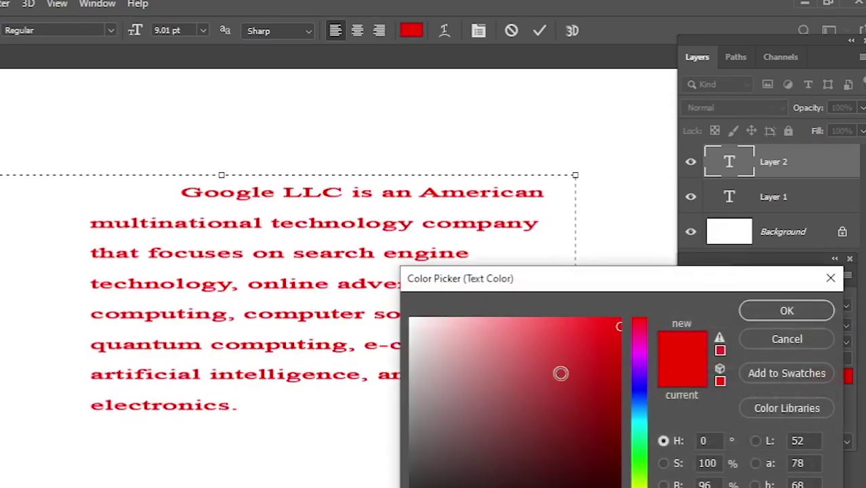
pyautogui.moveTo(560, 372); pyautogui.dragTo(529, 487)
pyautogui.click(786, 310)
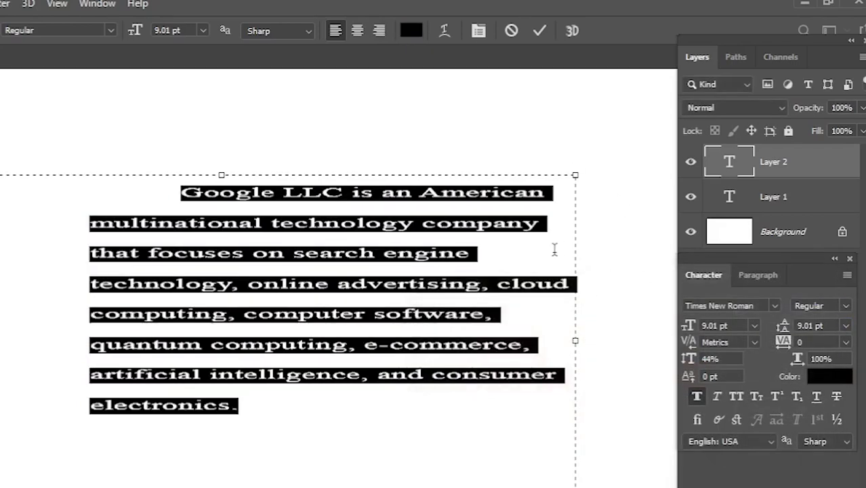
pyautogui.click(407, 240)
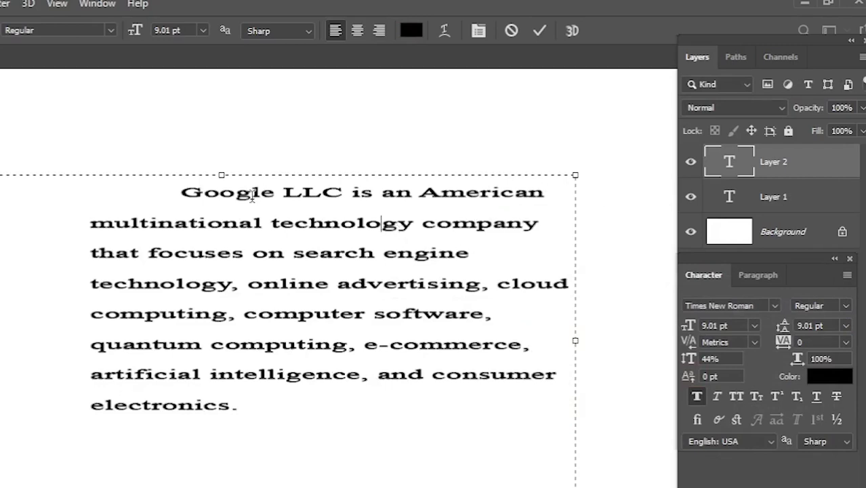
# Step: Select the whole Google paragraph and set its left indent, first-line indent and space before paragraph to 0 pt
pyautogui.click(758, 275)
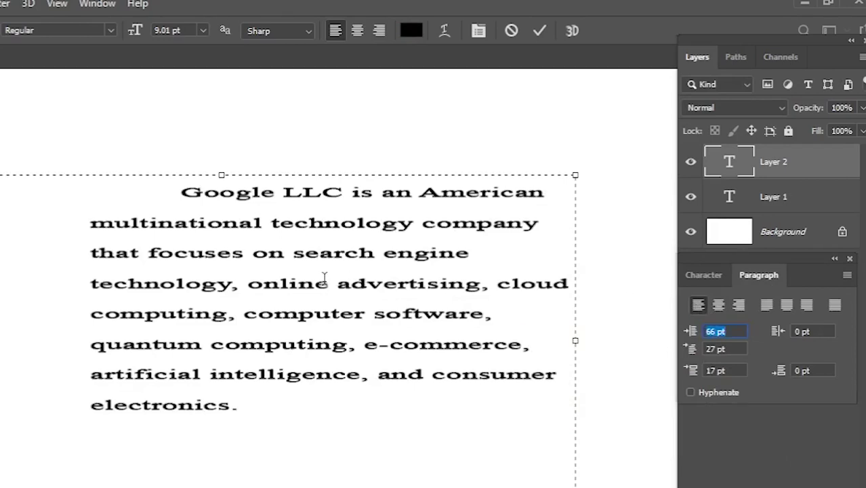
pyautogui.hotkey('ctrl', 'a')
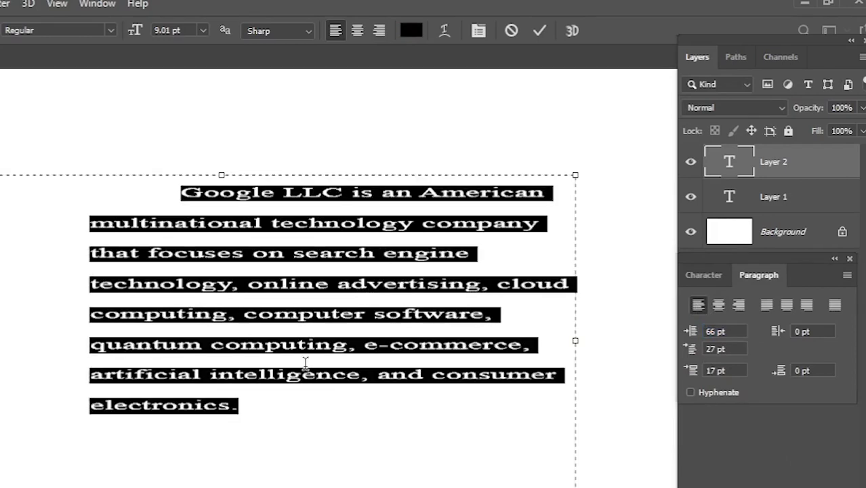
pyautogui.click(731, 331)
pyautogui.write('0')
pyautogui.press('Tab')
pyautogui.press('Tab')
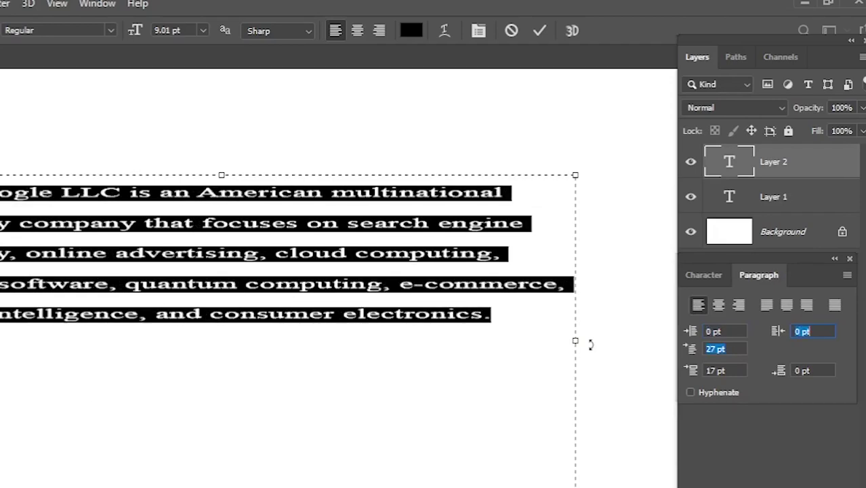
pyautogui.write('0')
pyautogui.press('Tab')
pyautogui.write('0')
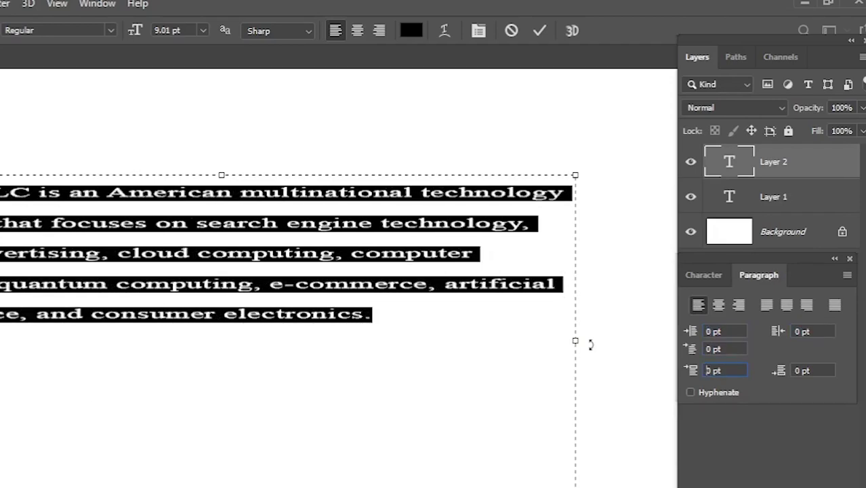
pyautogui.click(302, 286)
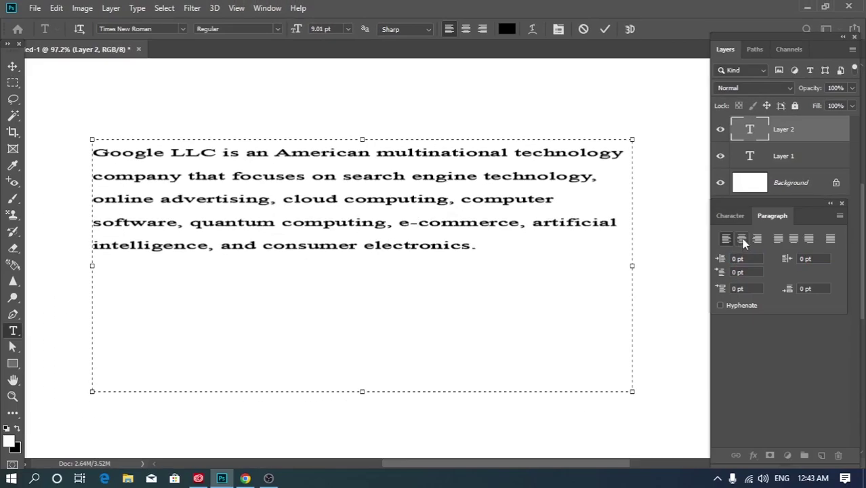
# Step: Try center, right and justify-last-left alignment on the Google paragraph
pyautogui.click(742, 238)
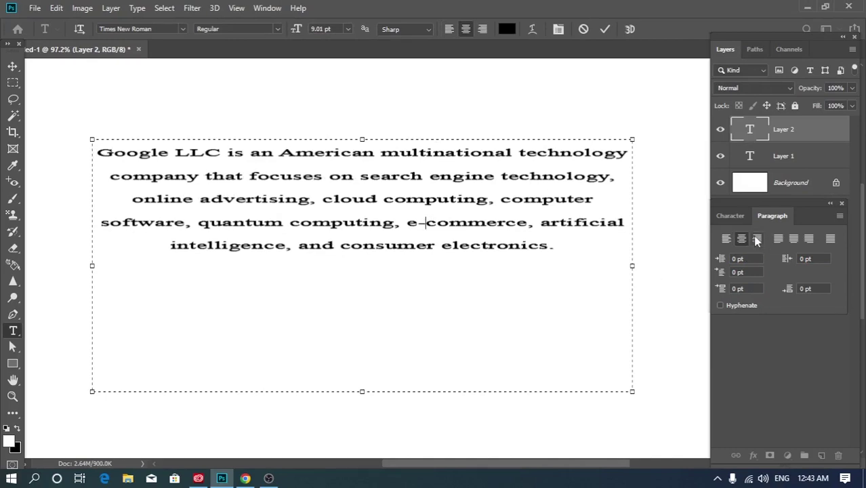
pyautogui.click(757, 239)
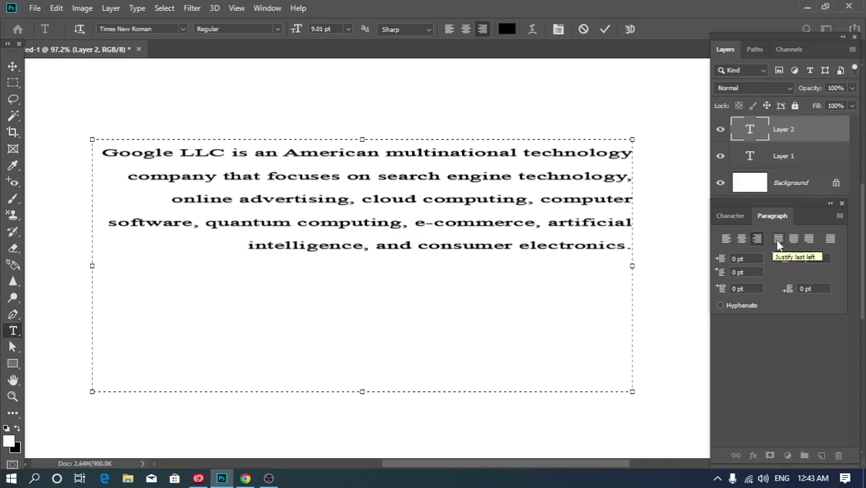
pyautogui.click(777, 241)
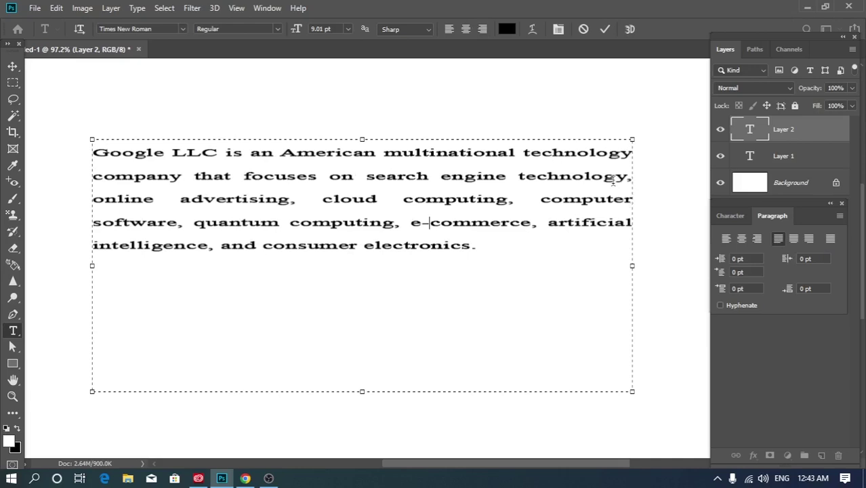
# Step: Try justifying the paragraph with its last line centered, with its last line right-aligned, and with all lines justified
pyautogui.click(478, 247)
pyautogui.click(793, 239)
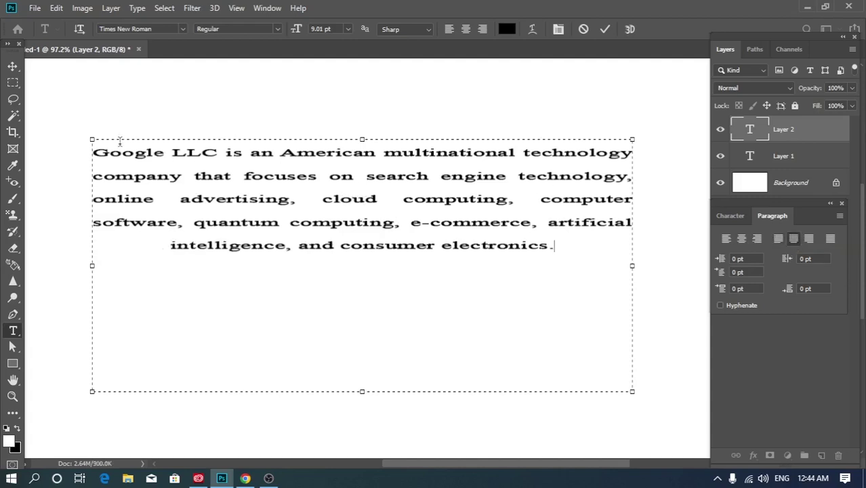
pyautogui.doubleClick(247, 245)
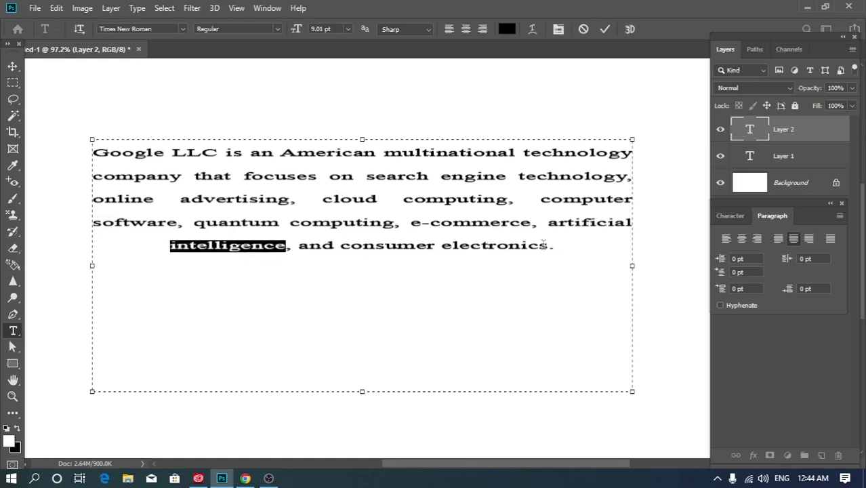
pyautogui.click(810, 241)
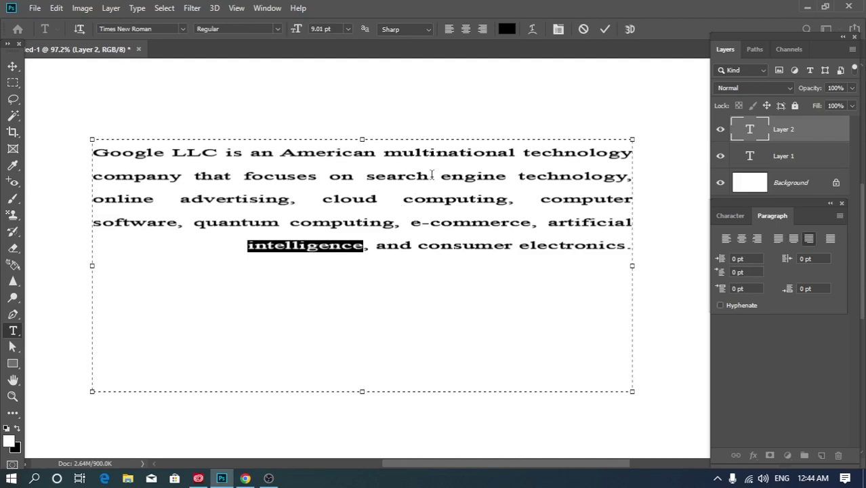
pyautogui.click(830, 238)
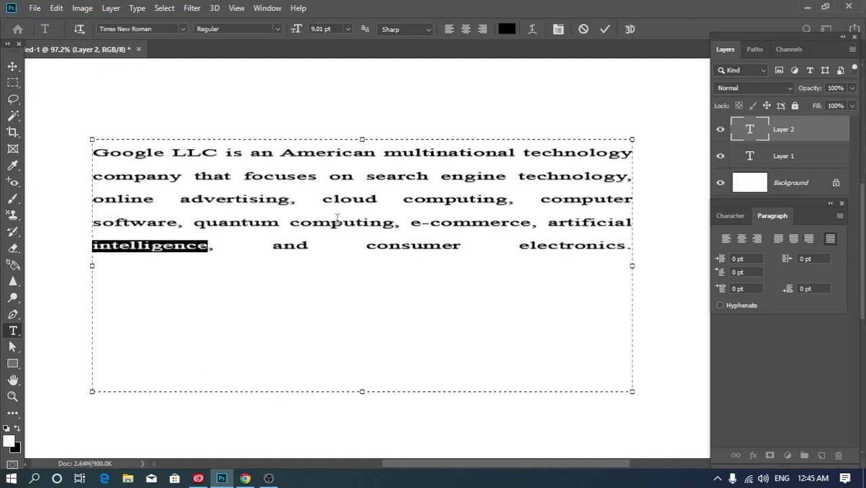
# Step: Left-align the paragraph, compare it with justify-last-left, and restore left alignment
pyautogui.click(726, 241)
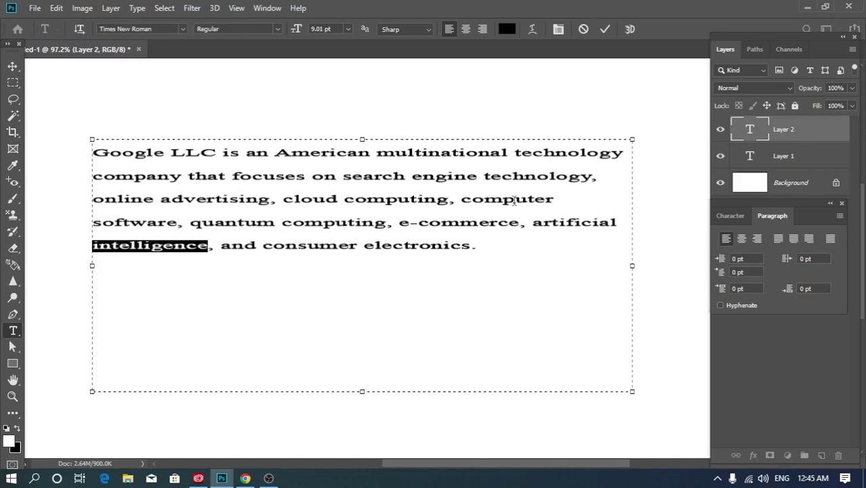
pyautogui.click(601, 176)
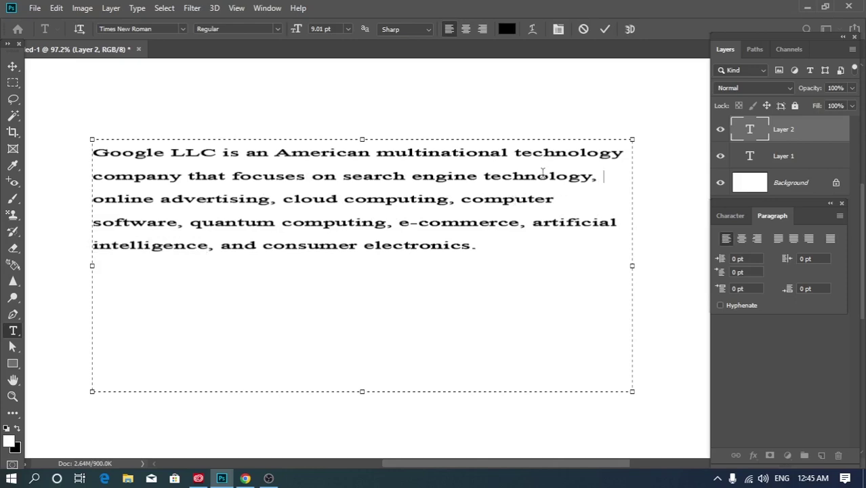
pyautogui.doubleClick(411, 200)
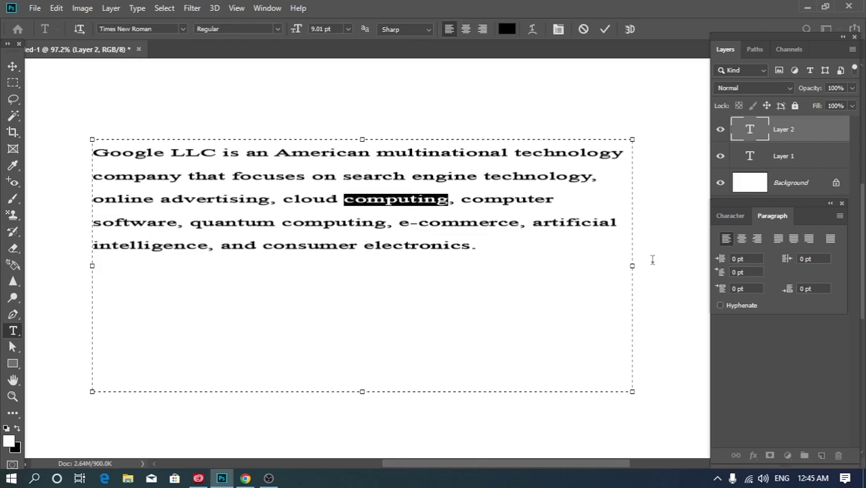
pyautogui.click(777, 238)
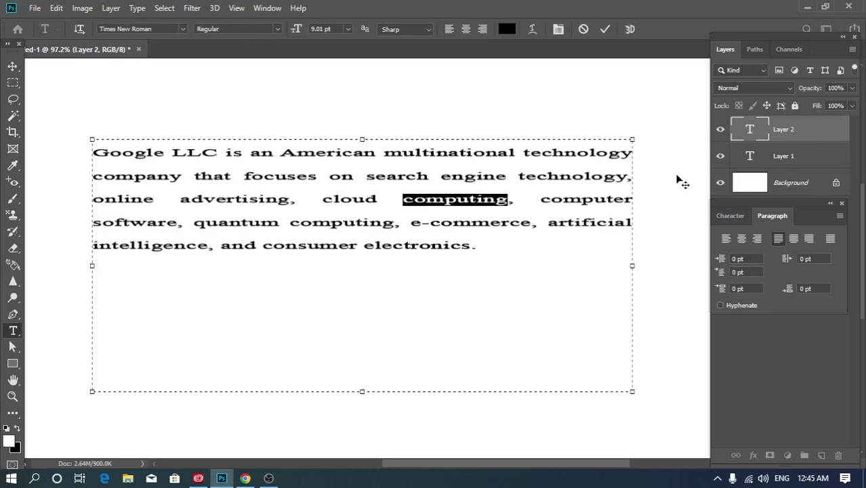
pyautogui.click(725, 239)
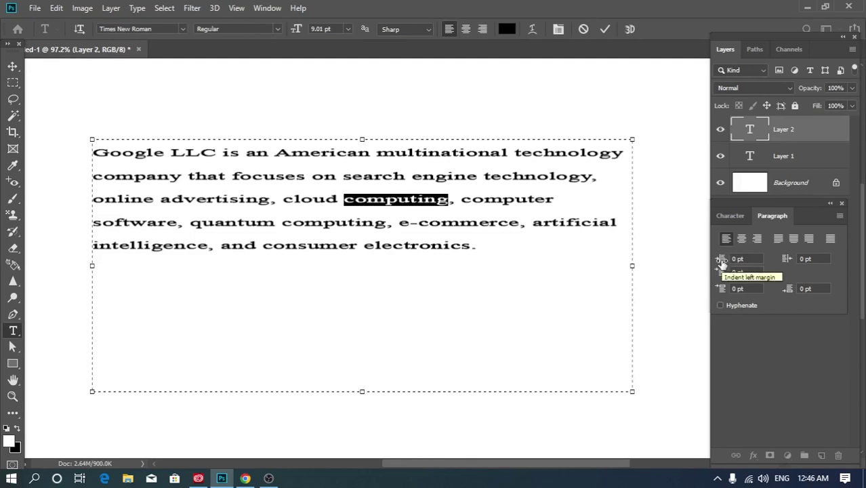
# Step: Try a 5.5 pt left margin indent on the paragraph and reset it to 0 pt
pyautogui.moveTo(723, 263); pyautogui.dragTo(726, 263)
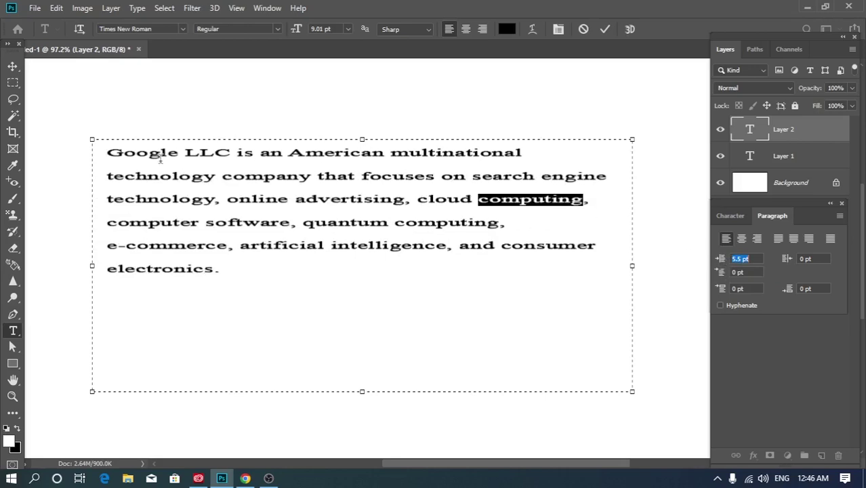
pyautogui.write('0')
pyautogui.press('Return')
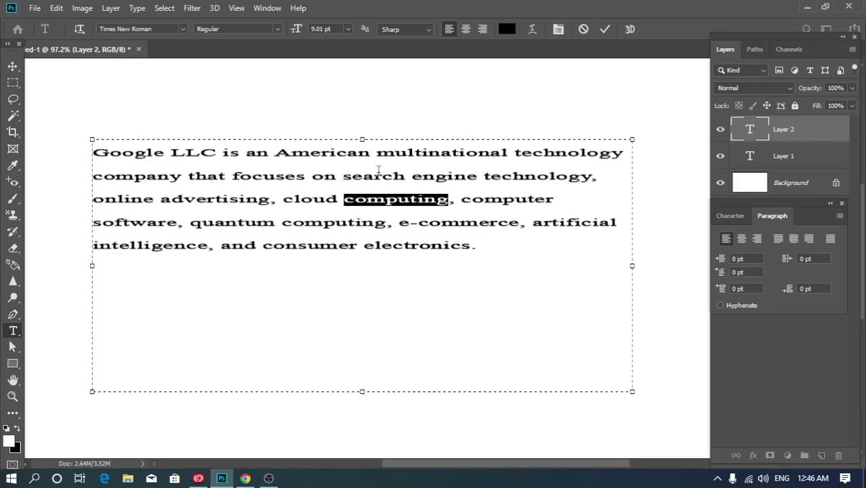
# Step: Split the text after "technology," so "online advertising" begins a new paragraph, and remove that line's leading space
pyautogui.click(609, 178)
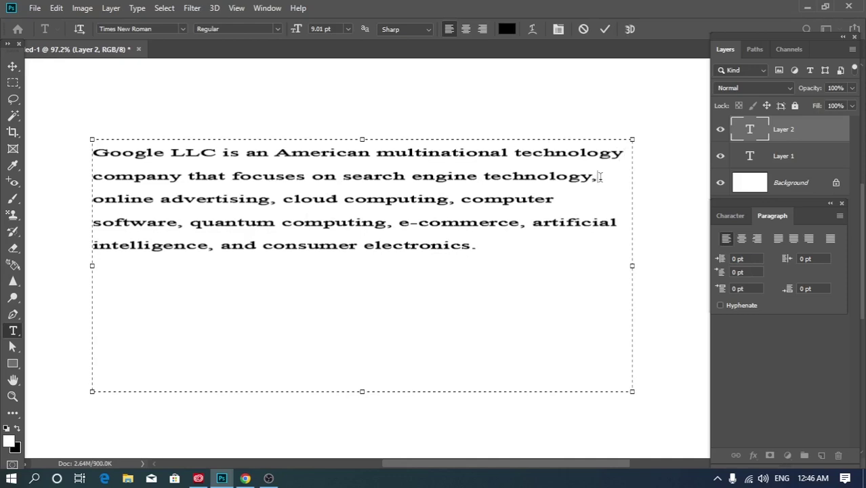
pyautogui.click(600, 176)
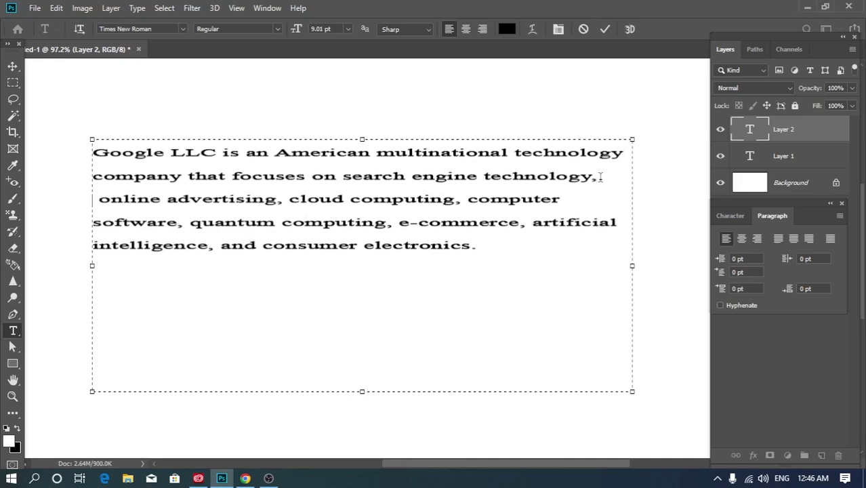
pyautogui.press('BackSpace')
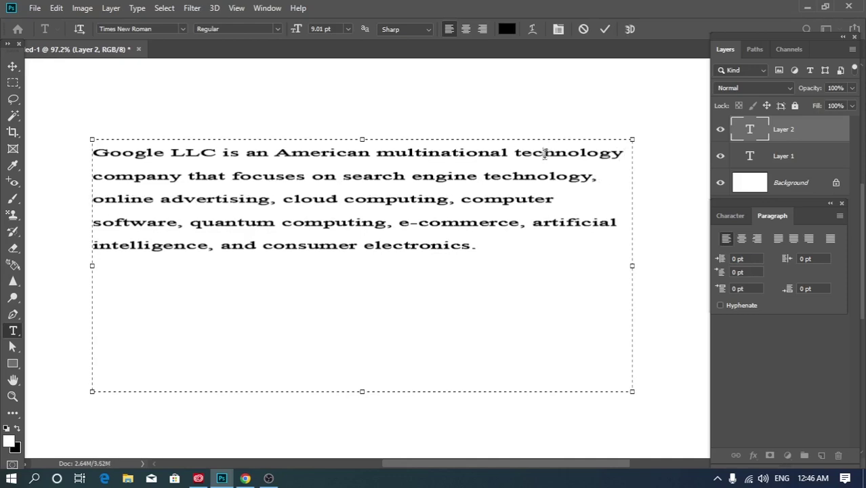
# Step: Increase the first paragraph's left margin indent to 15.5 pt
pyautogui.moveTo(727, 260); pyautogui.dragTo(736, 261)
pyautogui.click(142, 171)
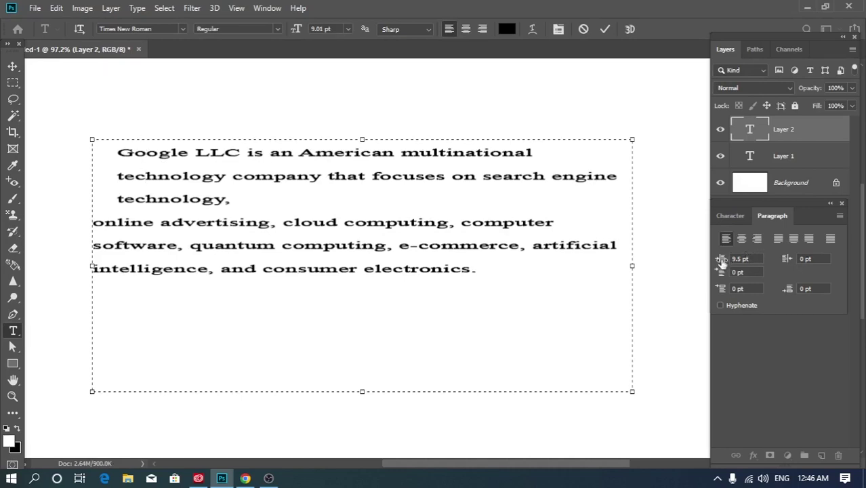
pyautogui.moveTo(723, 261); pyautogui.dragTo(730, 264)
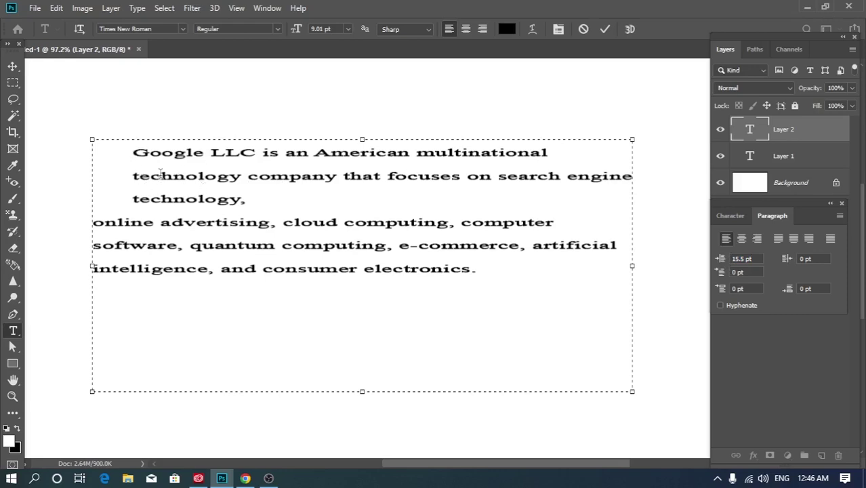
# Step: Select the entire indented first paragraph and set its font style to Bold
pyautogui.moveTo(135, 153); pyautogui.dragTo(258, 203)
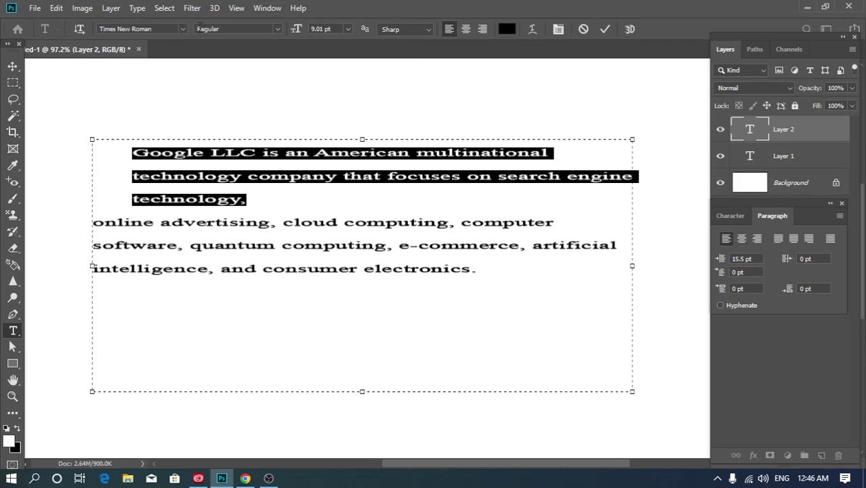
pyautogui.click(277, 29)
pyautogui.click(223, 62)
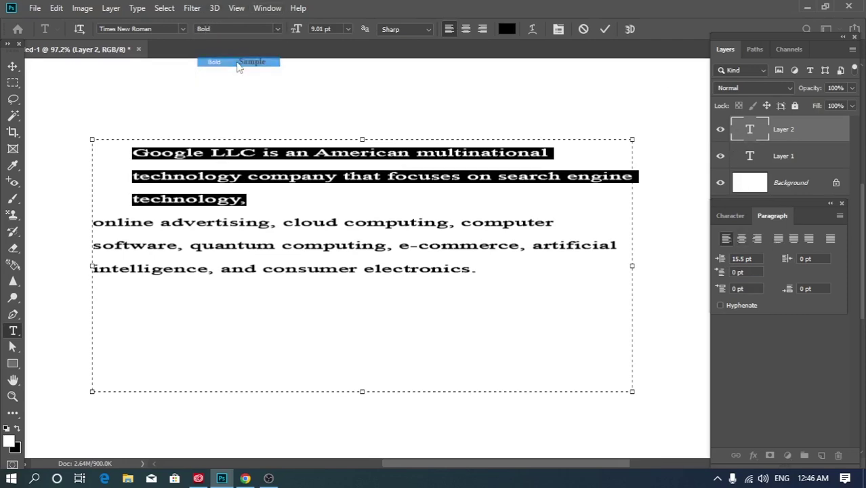
pyautogui.click(250, 177)
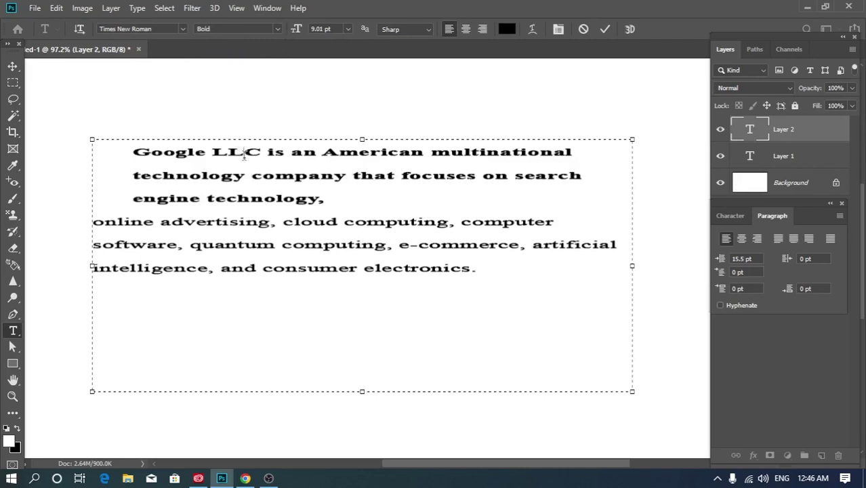
# Step: Select the bold text from the C of "LLC" through "techno" and try its leading at 3.01 pt, Auto, and finally 6.04 pt
pyautogui.moveTo(243, 153); pyautogui.dragTo(274, 197)
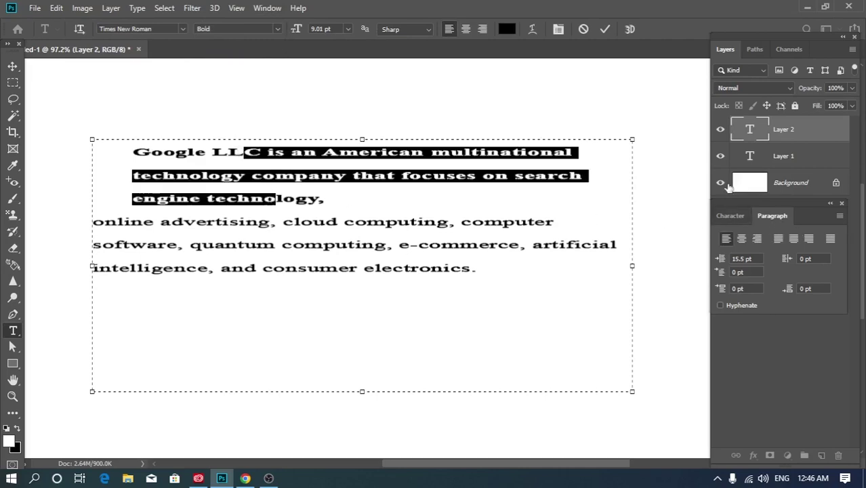
pyautogui.click(729, 217)
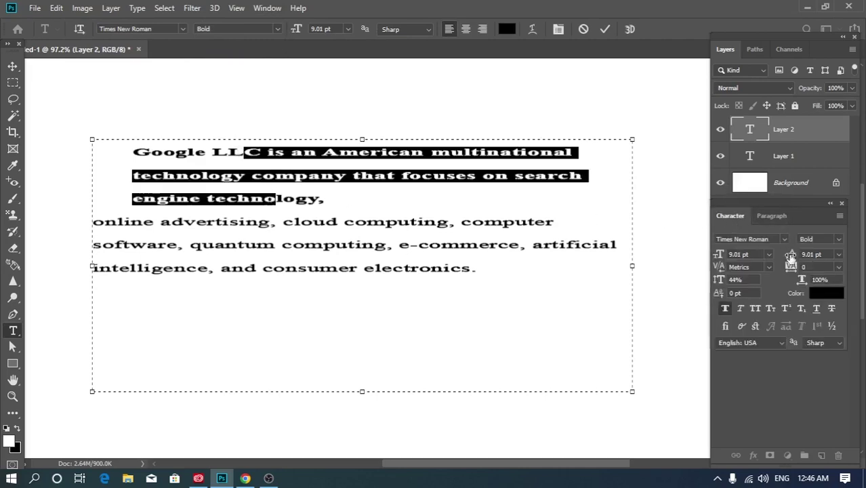
pyautogui.moveTo(790, 258); pyautogui.dragTo(786, 258)
pyautogui.press('Return')
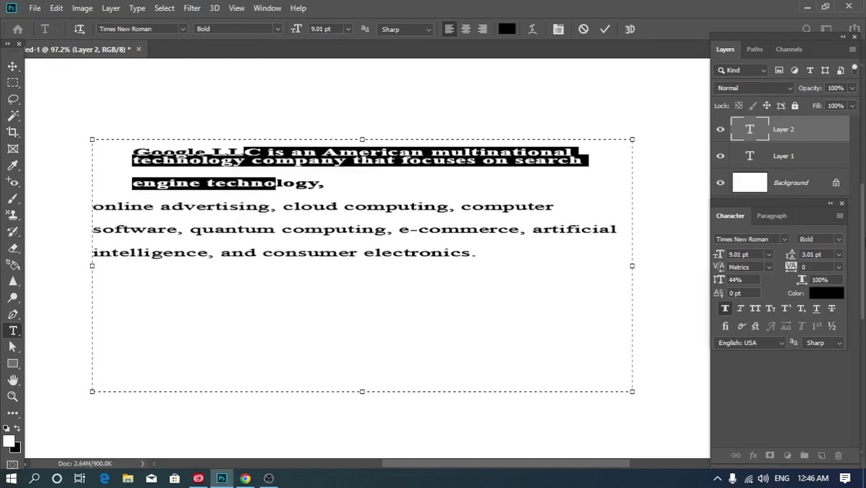
pyautogui.click(838, 254)
pyautogui.click(823, 264)
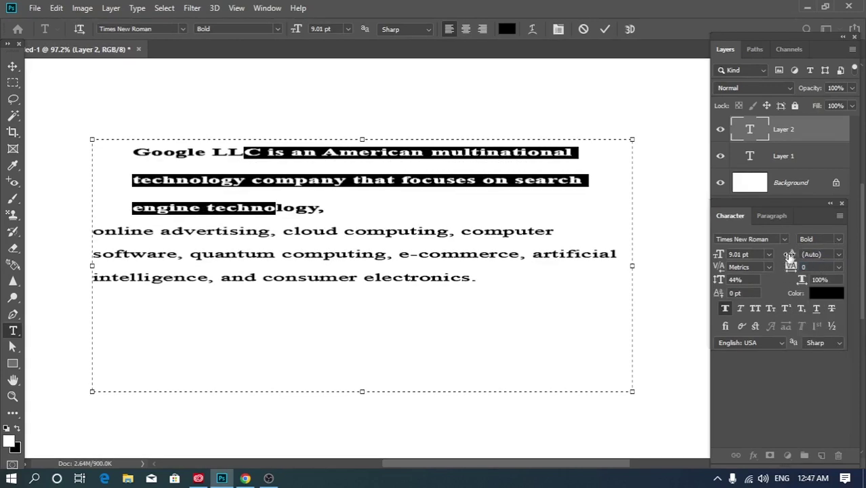
pyautogui.moveTo(790, 258); pyautogui.dragTo(785, 258)
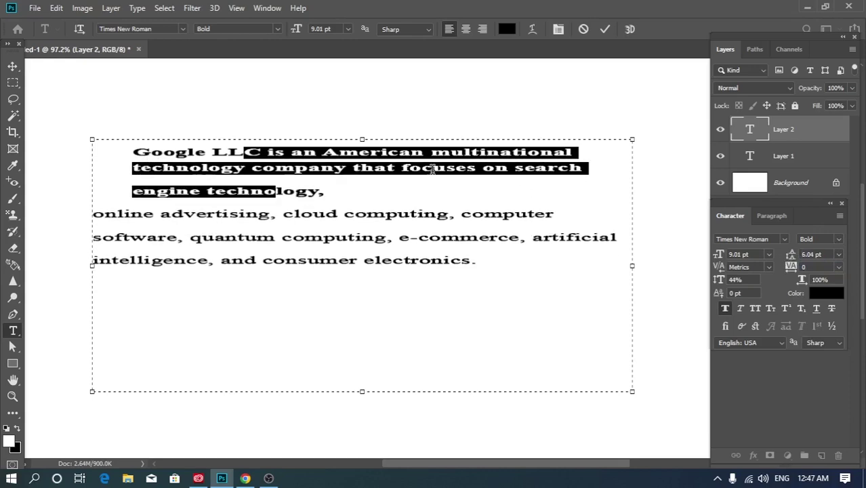
# Step: Select the "engine technology," line and set its leading to 6 pt
pyautogui.click(577, 168)
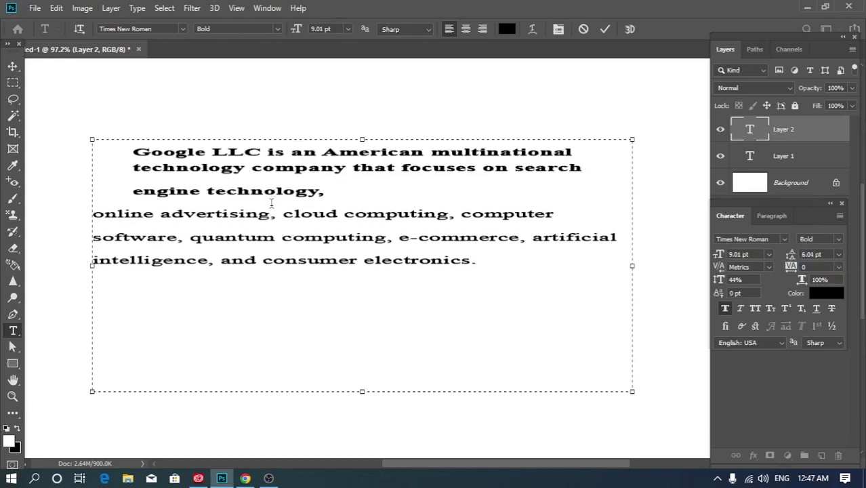
pyautogui.click(132, 191)
pyautogui.press('BackSpace')
pyautogui.tripleClick(260, 191)
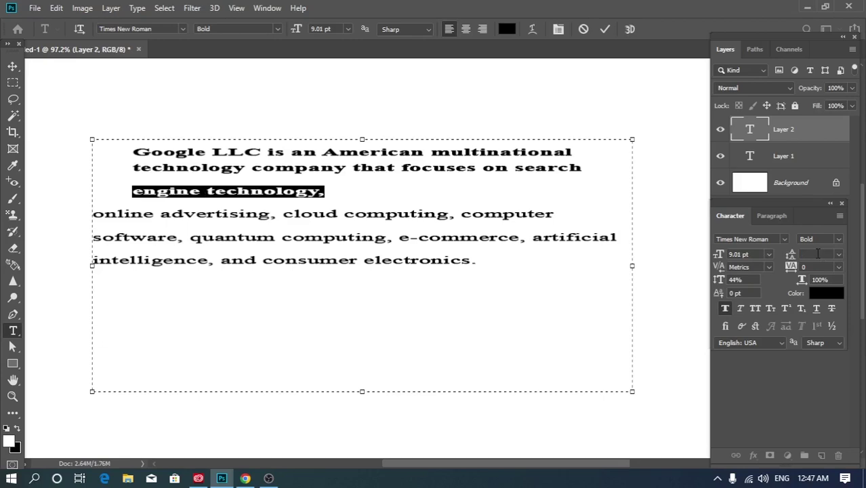
pyautogui.click(819, 254)
pyautogui.click(839, 254)
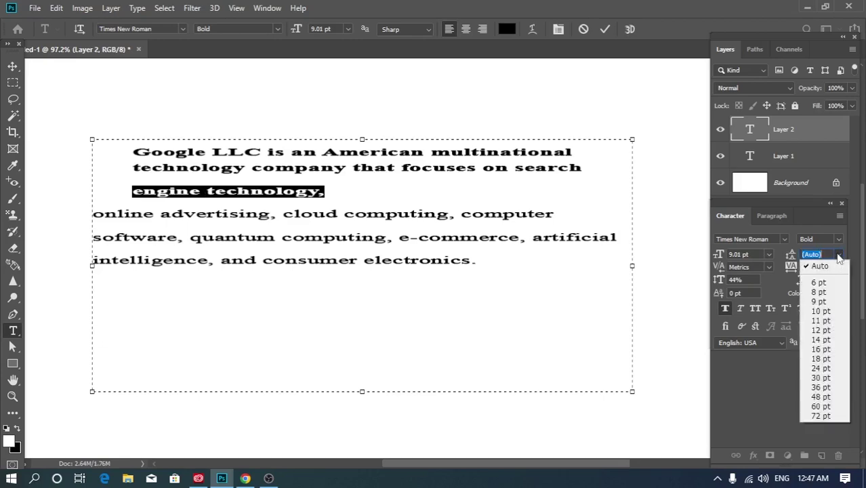
pyautogui.click(810, 279)
pyautogui.click(249, 192)
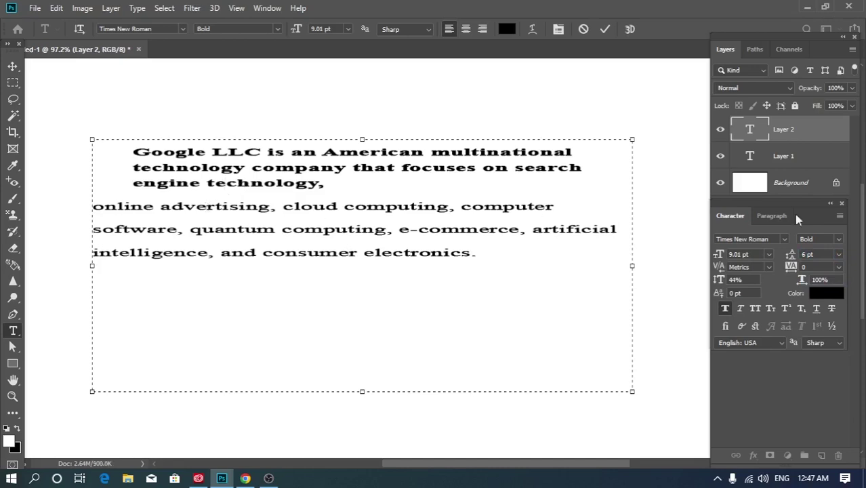
# Step: Show the paragraph settings and compare the indents of the bold first paragraph and the "online advertising" line
pyautogui.click(768, 217)
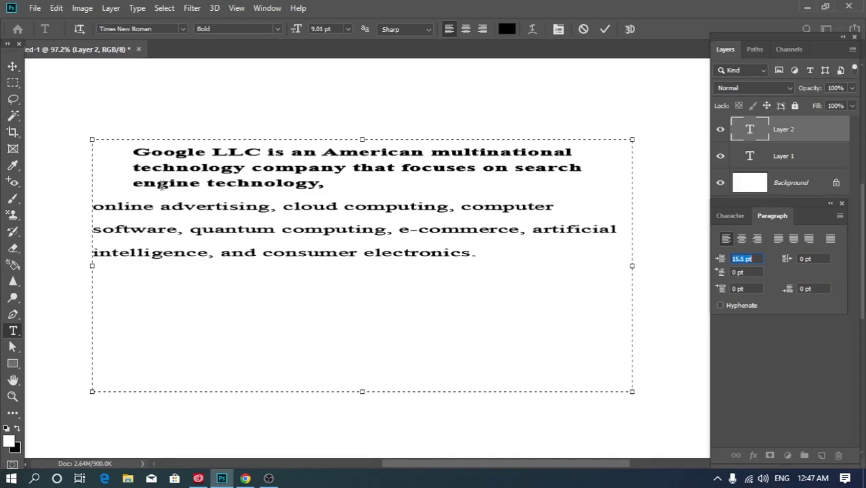
pyautogui.moveTo(143, 150); pyautogui.dragTo(142, 183)
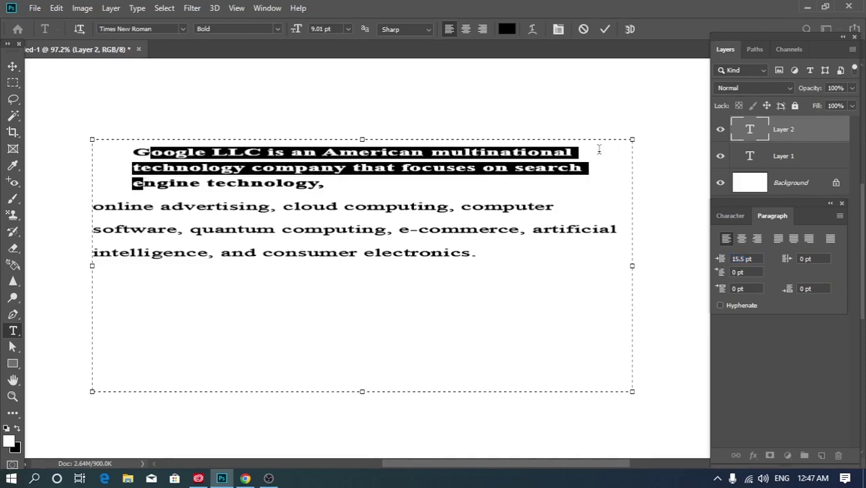
pyautogui.moveTo(572, 155)
pyautogui.mouseDown()
pyautogui.moveTo(568, 184)
pyautogui.moveTo(569, 167)
pyautogui.mouseUp()
pyautogui.click(503, 214)
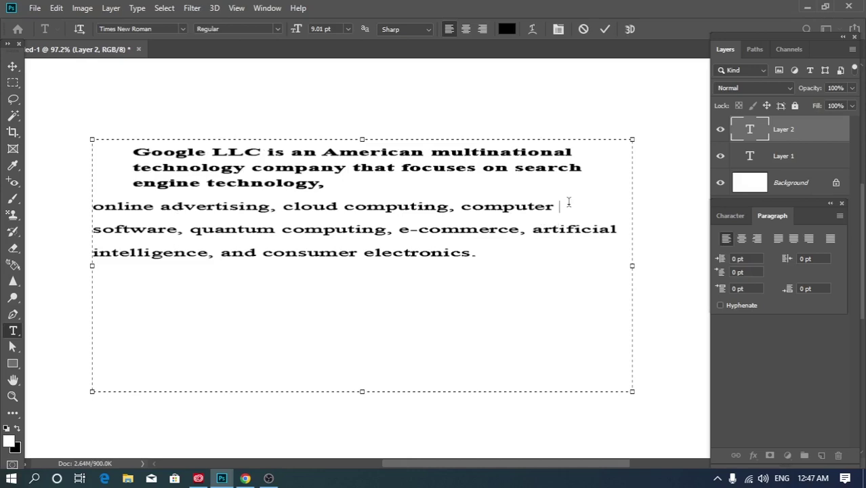
pyautogui.tripleClick(503, 206)
pyautogui.moveTo(787, 259); pyautogui.dragTo(817, 256)
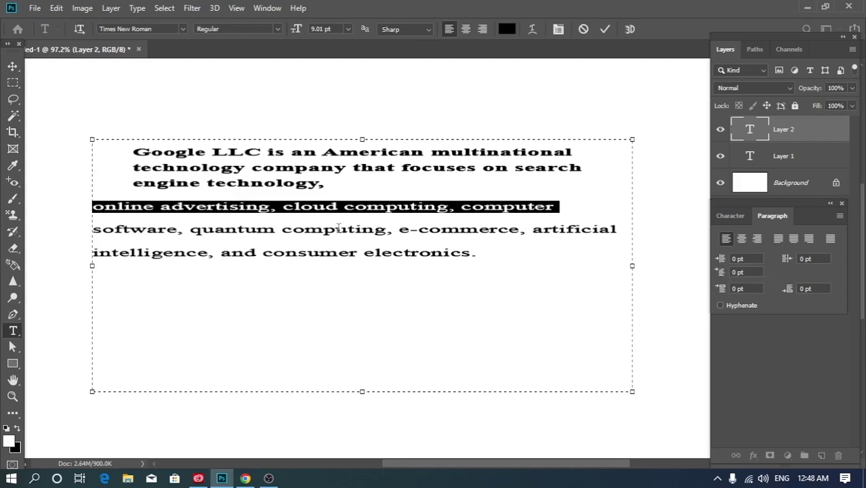
pyautogui.click(215, 208)
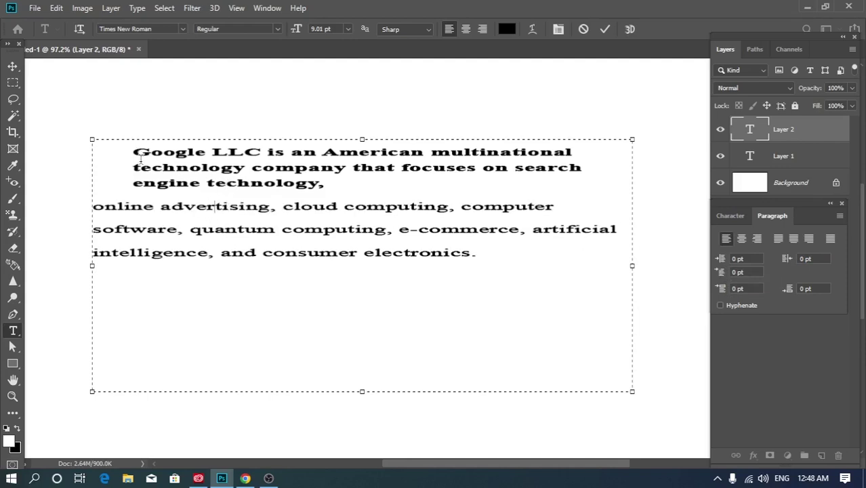
pyautogui.moveTo(133, 152); pyautogui.dragTo(282, 184)
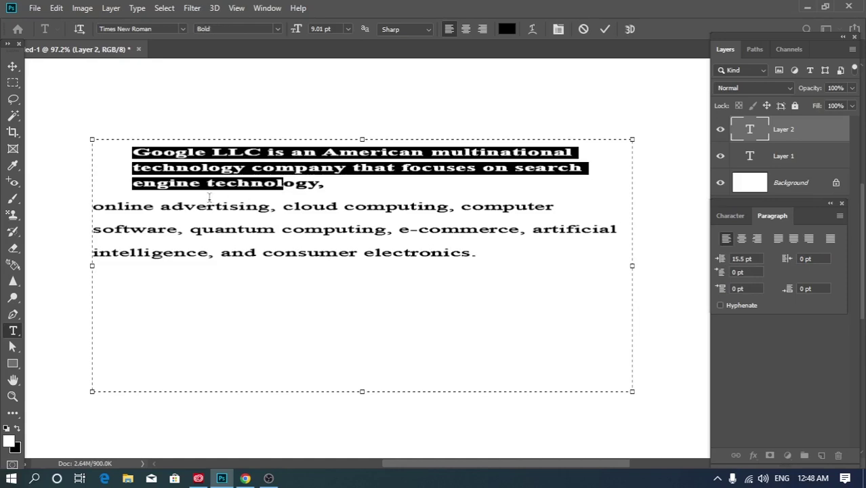
# Step: Split the text after "computer" so "software" begins a new paragraph, and remove the extra space there
pyautogui.moveTo(140, 203); pyautogui.dragTo(552, 207)
pyautogui.click(555, 206)
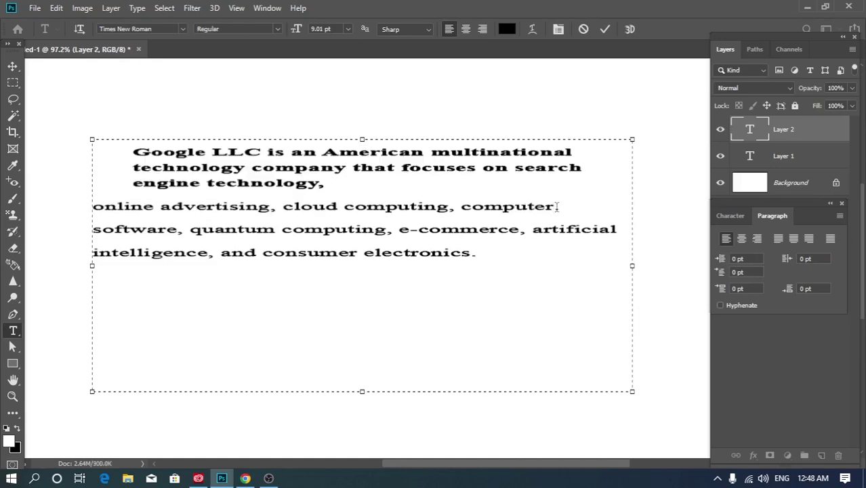
pyautogui.press('Delete')
pyautogui.moveTo(101, 207); pyautogui.dragTo(590, 202)
pyautogui.click(507, 29)
pyautogui.write('ffffff')
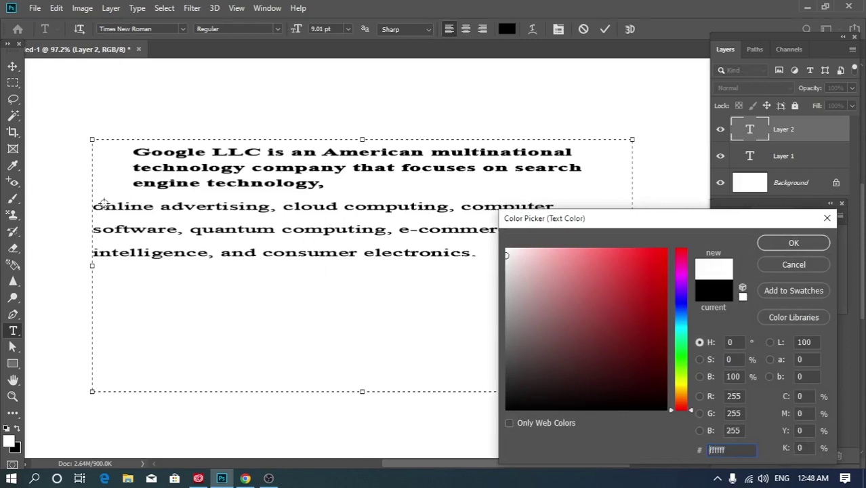
pyautogui.click(793, 242)
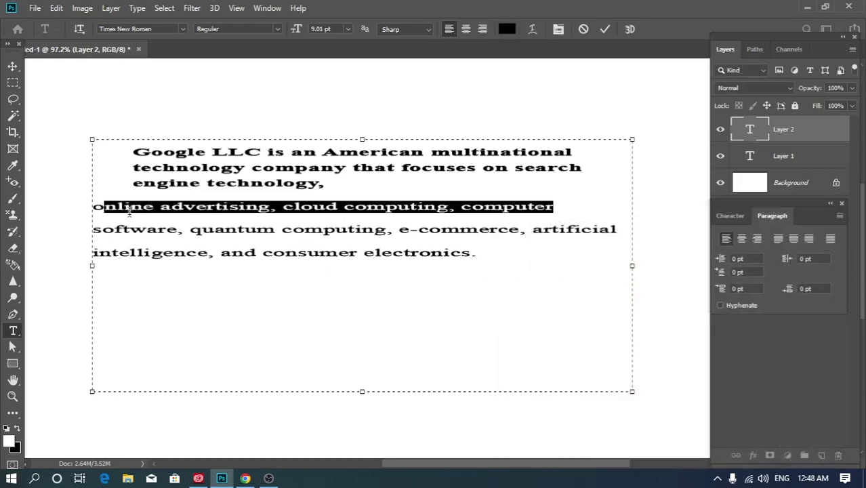
# Step: Select the whole "online advertising, cloud computing, computer" line and set its text colour to red (ff0000)
pyautogui.moveTo(93, 206); pyautogui.dragTo(566, 206)
pyautogui.click(507, 29)
pyautogui.write('ff0000')
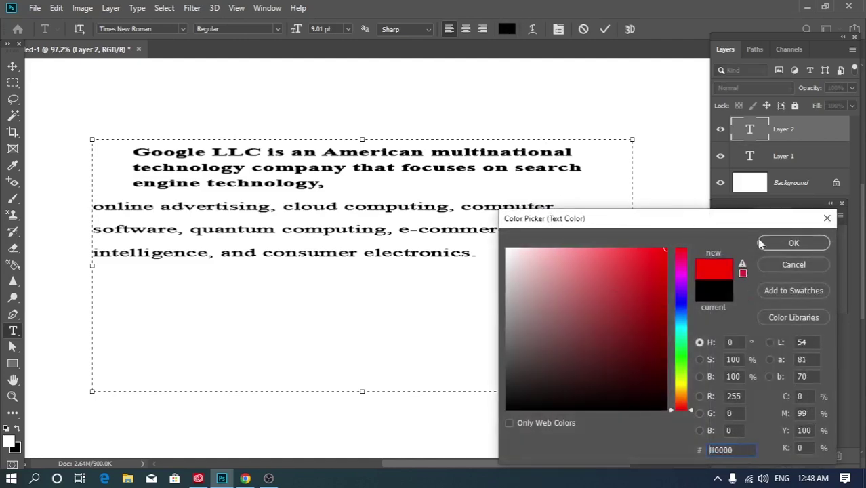
pyautogui.click(791, 243)
pyautogui.click(306, 252)
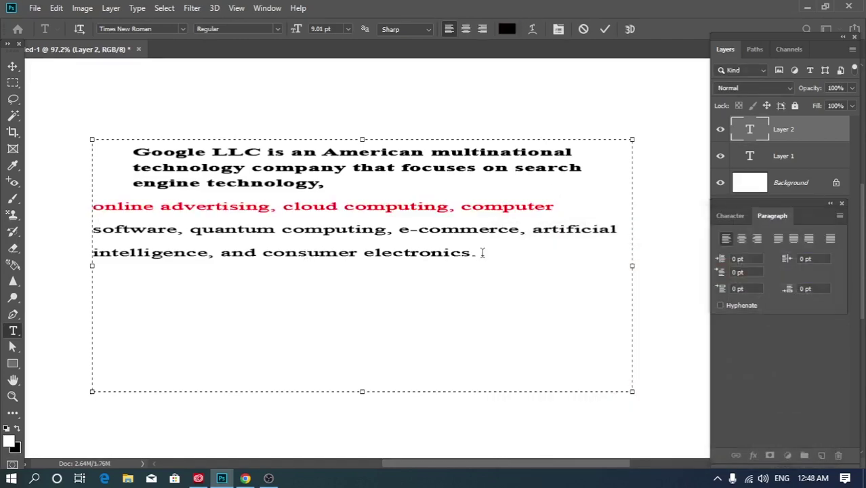
# Step: Try to recolour the last paragraph, from "software" to "electronics.", by changing only the hue to blue
pyautogui.moveTo(482, 252); pyautogui.dragTo(83, 228)
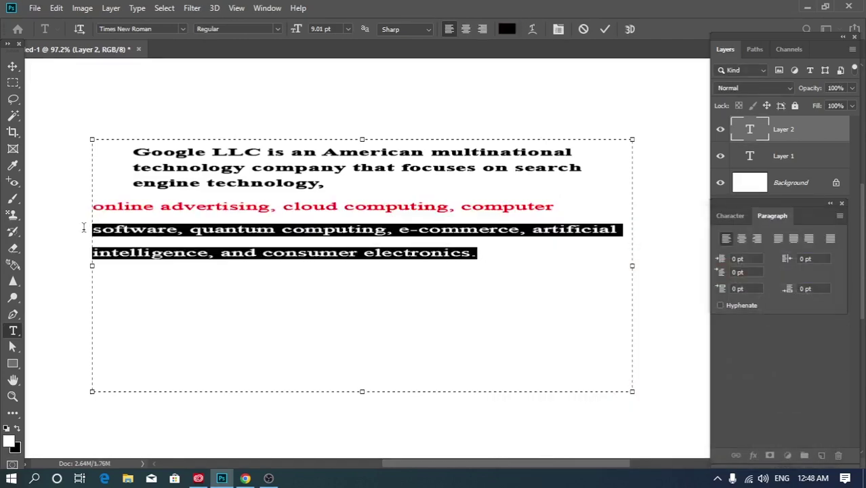
pyautogui.click(507, 29)
pyautogui.click(681, 302)
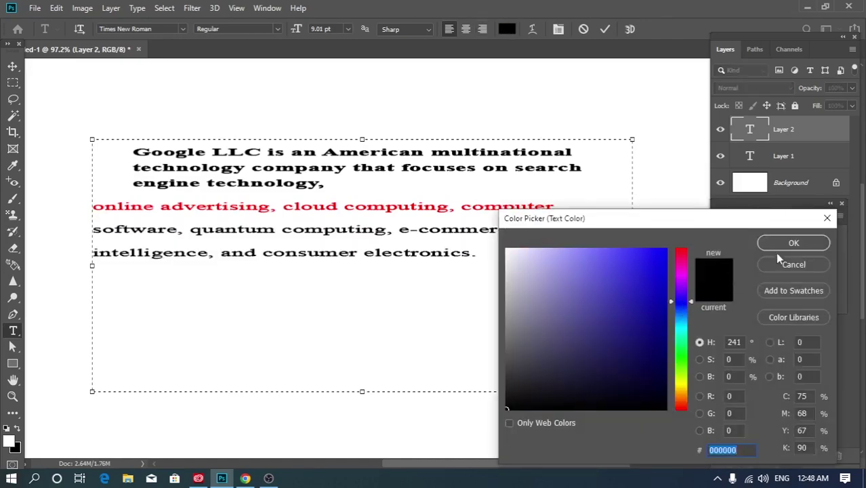
pyautogui.click(779, 250)
pyautogui.click(322, 237)
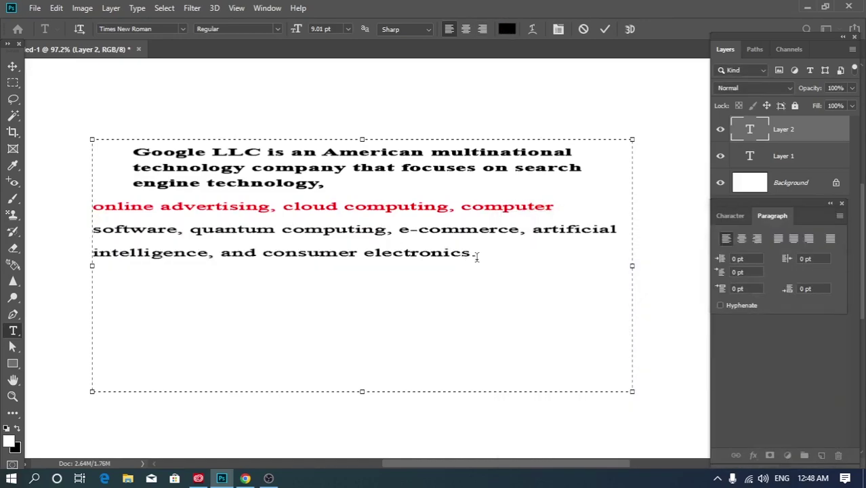
# Step: Select the last paragraph, from "software" to "electronics.", and set its text colour to blue (0005e1)
pyautogui.moveTo(477, 256); pyautogui.dragTo(47, 230)
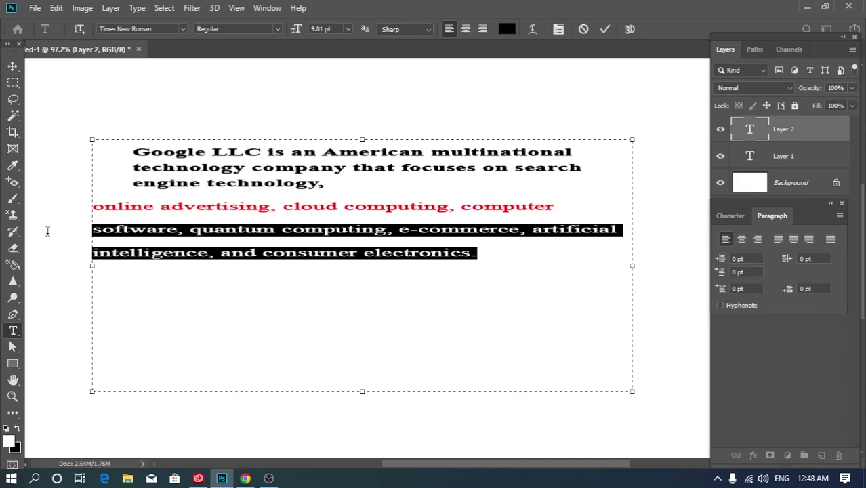
pyautogui.click(506, 29)
pyautogui.click(680, 302)
pyautogui.click(665, 267)
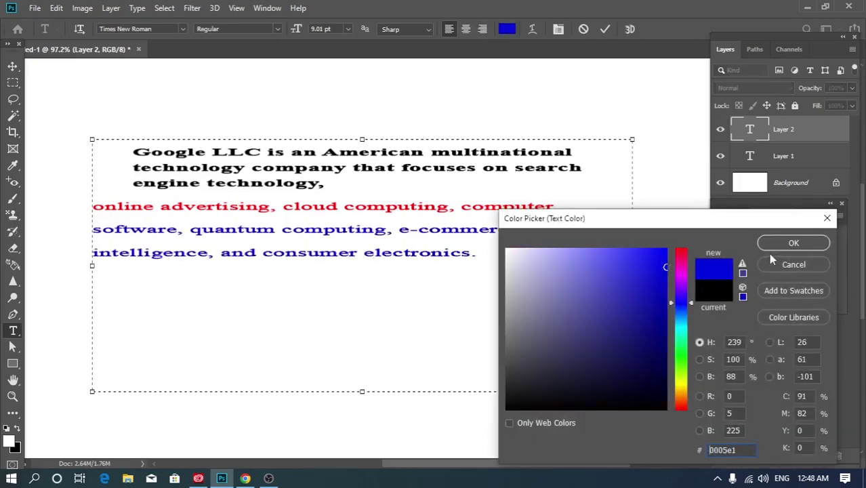
pyautogui.click(789, 242)
pyautogui.click(405, 229)
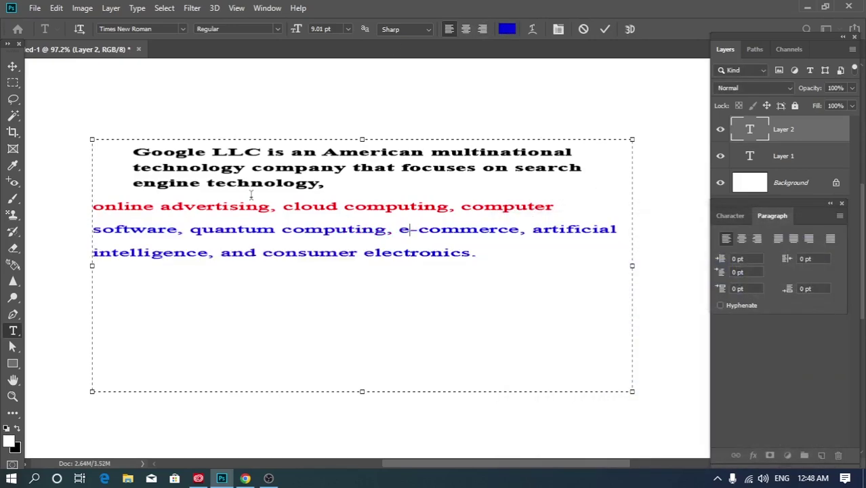
# Step: Place the cursor in each of the three paragraphs in turn to check their separate paragraph settings
pyautogui.click(184, 170)
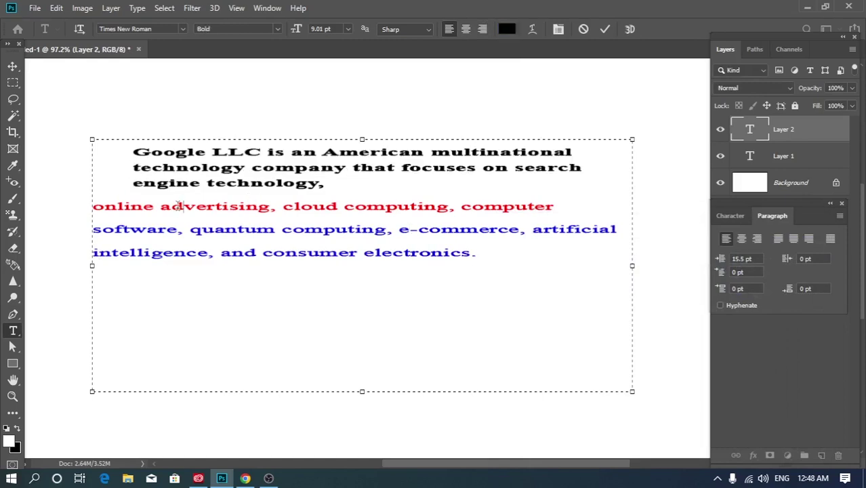
pyautogui.click(179, 206)
pyautogui.moveTo(178, 229); pyautogui.dragTo(174, 252)
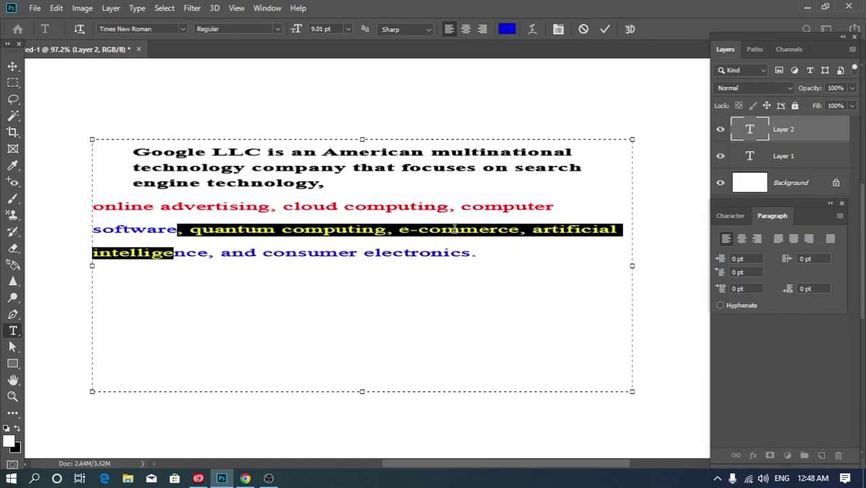
pyautogui.click(317, 203)
# Step: Select the first line of the bold paragraph and set its first-line indent to -14.5 pt
pyautogui.click(196, 153)
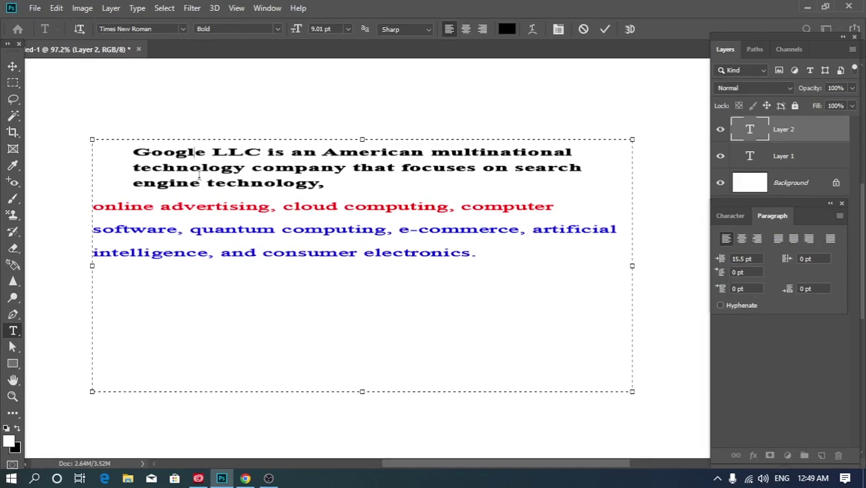
pyautogui.moveTo(134, 151); pyautogui.dragTo(572, 159)
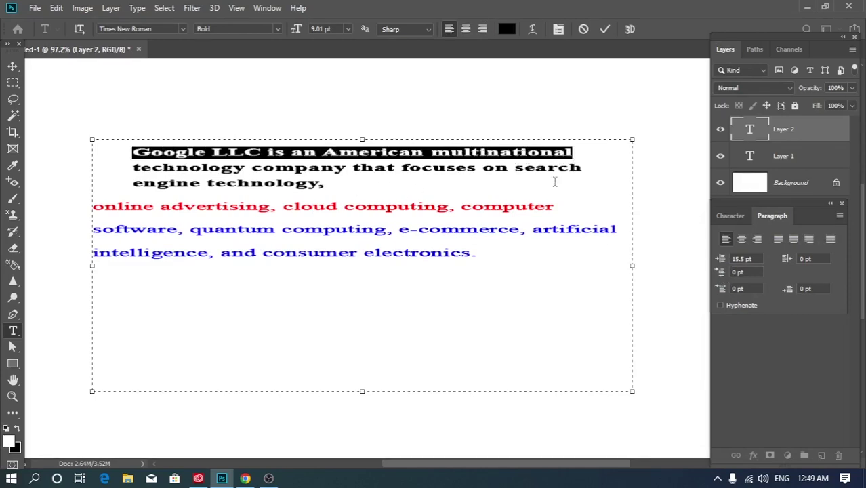
pyautogui.moveTo(721, 273)
pyautogui.mouseDown()
pyautogui.moveTo(742, 278)
pyautogui.moveTo(689, 276)
pyautogui.moveTo(724, 271)
pyautogui.moveTo(757, 286)
pyautogui.moveTo(719, 284)
pyautogui.mouseUp()
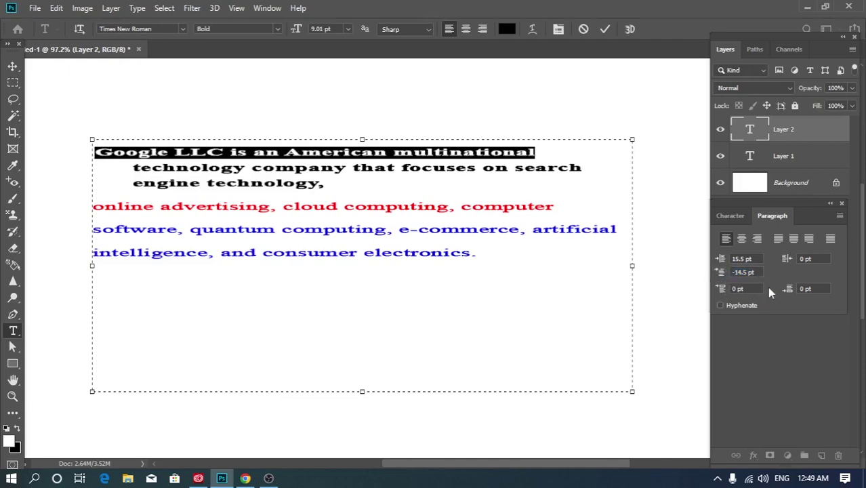
# Step: Try adding space before the first paragraph, and highlight parts of the bold, red and blue paragraphs
pyautogui.click(722, 292)
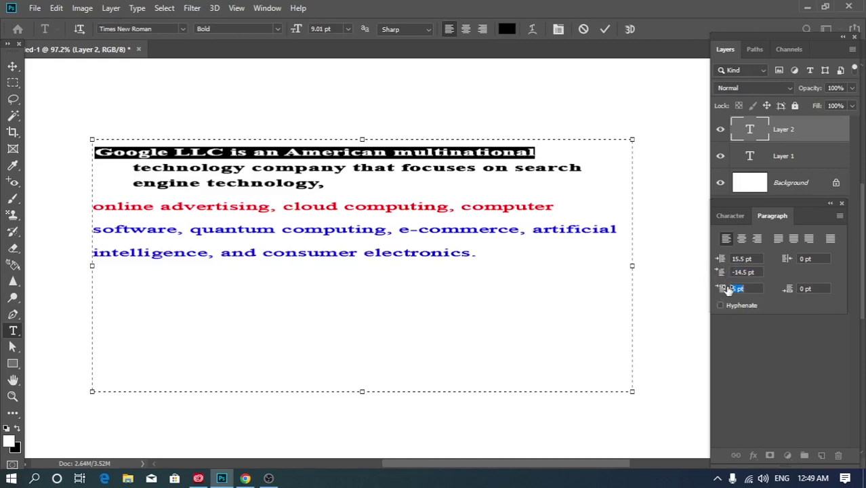
pyautogui.click(170, 211)
pyautogui.moveTo(161, 169); pyautogui.dragTo(185, 253)
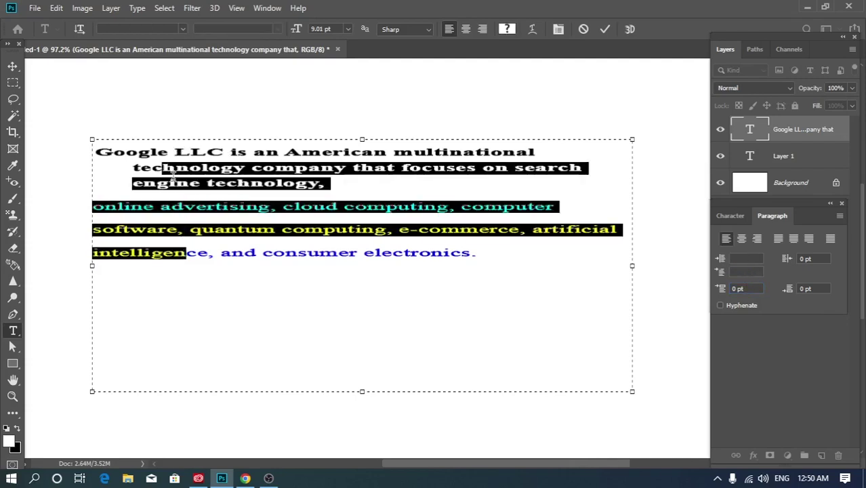
pyautogui.moveTo(180, 184); pyautogui.dragTo(252, 167)
pyautogui.moveTo(170, 207); pyautogui.dragTo(326, 208)
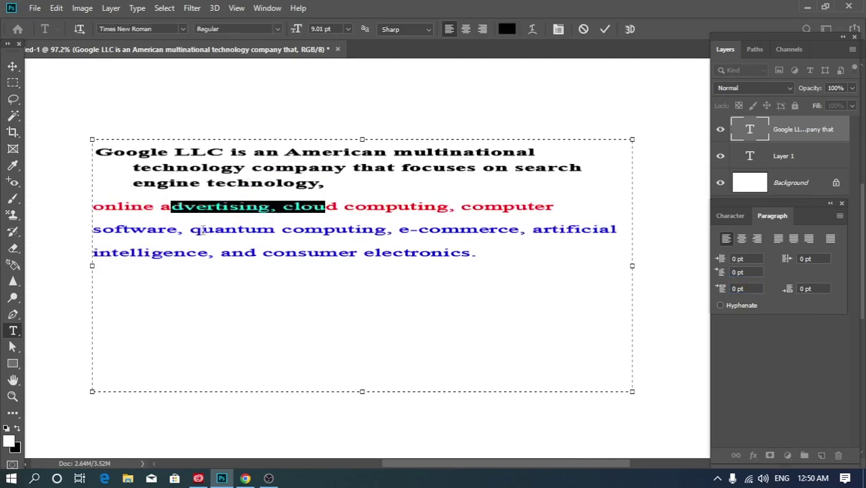
pyautogui.moveTo(201, 229); pyautogui.dragTo(275, 229)
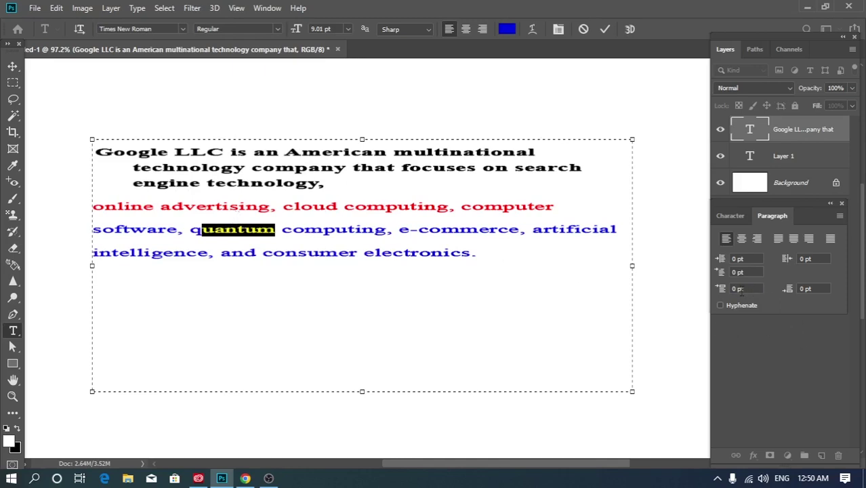
pyautogui.click(248, 241)
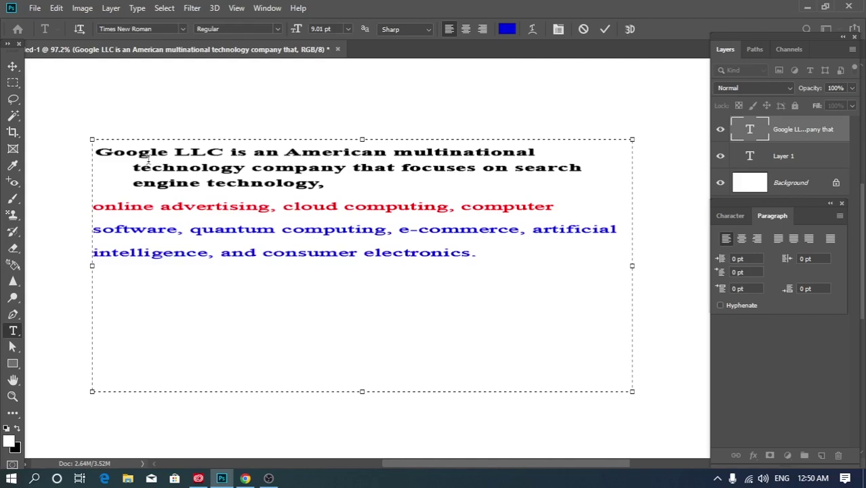
# Step: Select text across all three paragraphs and set their space before paragraph to -3 pt
pyautogui.moveTo(126, 153); pyautogui.dragTo(278, 254)
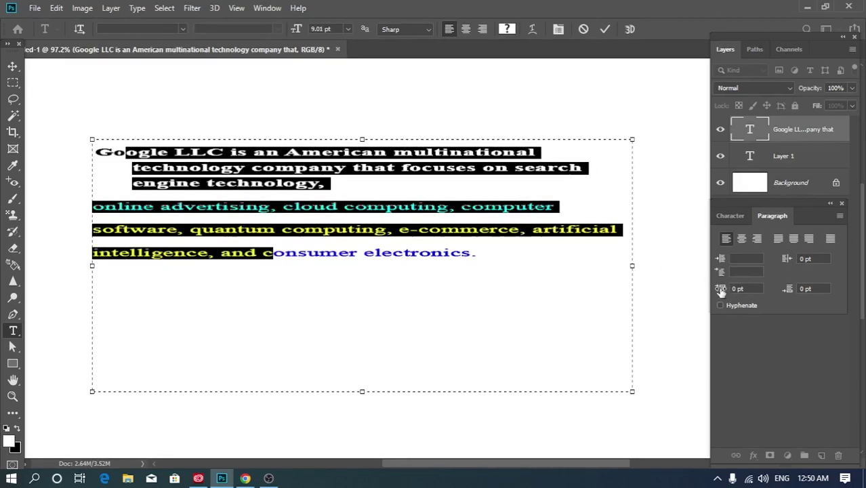
pyautogui.moveTo(720, 290); pyautogui.dragTo(716, 294)
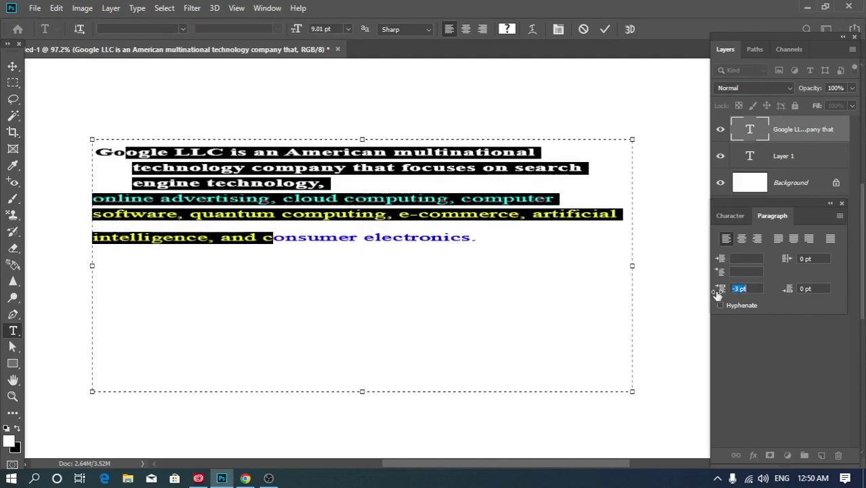
pyautogui.click(262, 236)
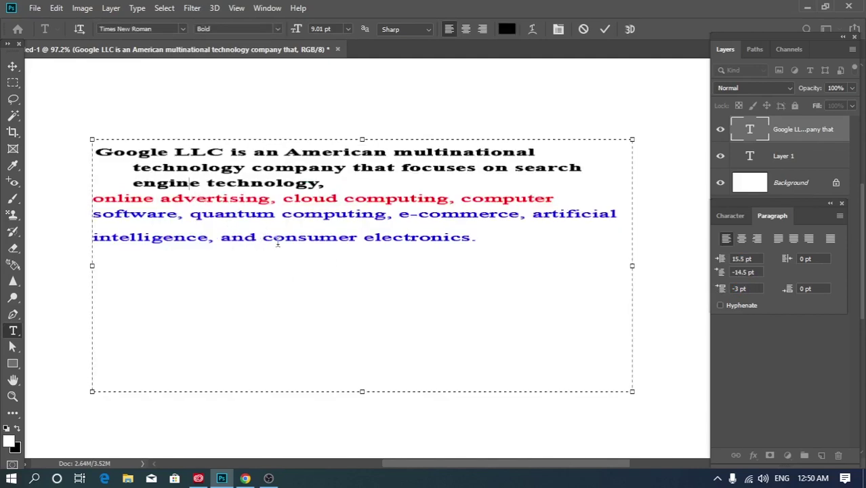
# Step: Extend the text selection upward line by line, and discard the pending space-before edit on the three paragraphs
pyautogui.hotkey('shift', 'Up')
pyautogui.hotkey('shift', 'Up')
pyautogui.hotkey('shift', 'Up')
pyautogui.hotkey('shift', 'Up')
pyautogui.hotkey('shift', 'Up')
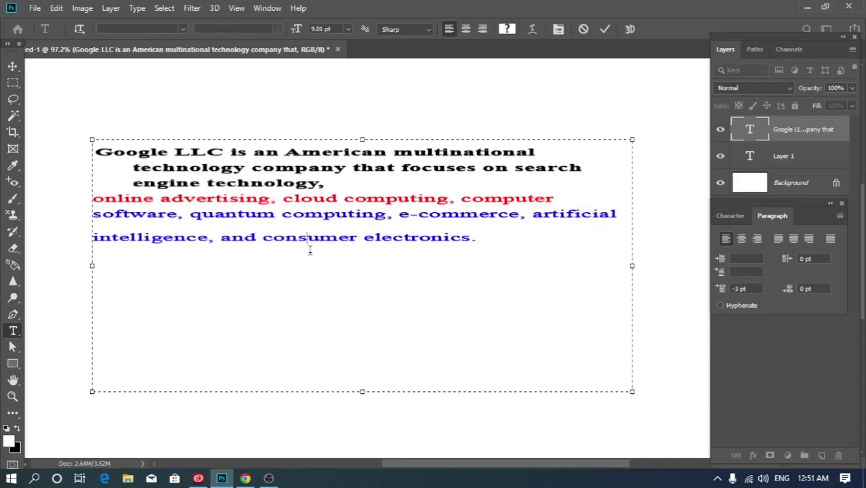
pyautogui.click(442, 324)
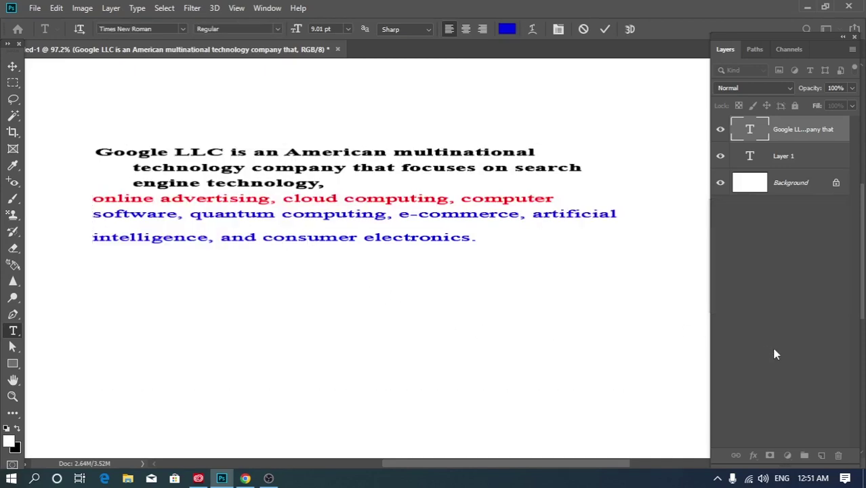
# Step: Try adding space before the bold and red paragraphs by selecting text across both, and discard the edit
pyautogui.click(303, 229)
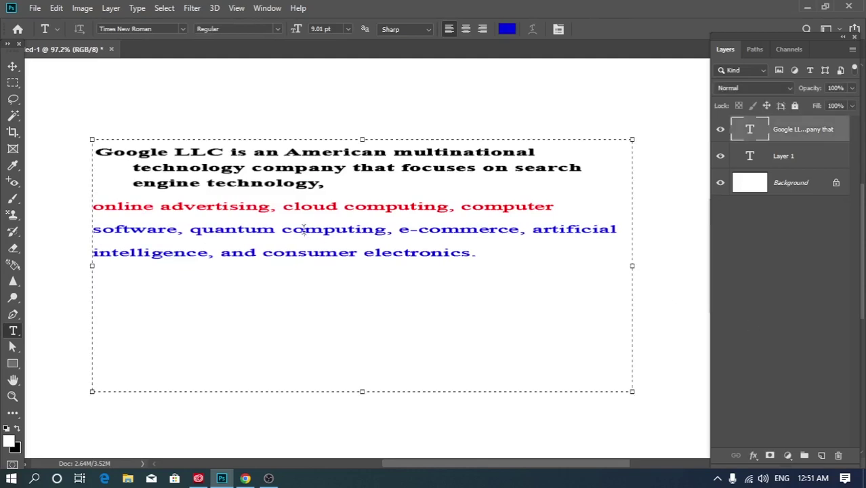
pyautogui.doubleClick(303, 229)
pyautogui.click(99, 206)
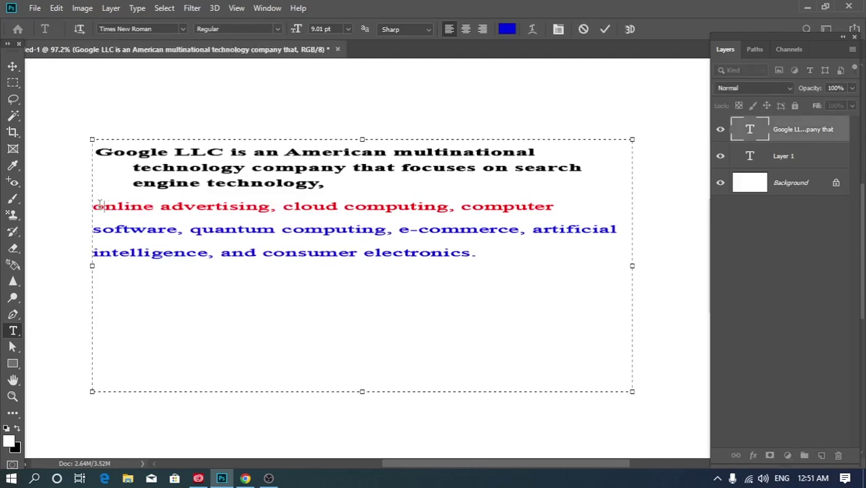
pyautogui.moveTo(126, 152); pyautogui.dragTo(239, 207)
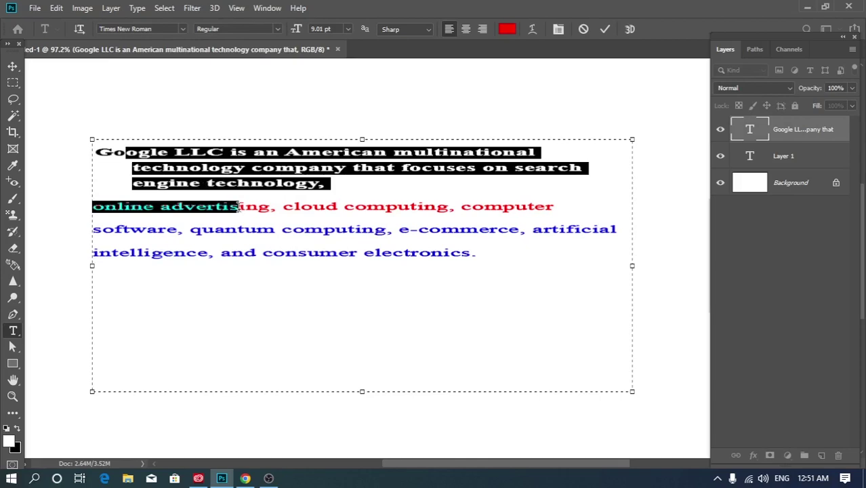
pyautogui.click(558, 29)
pyautogui.click(772, 215)
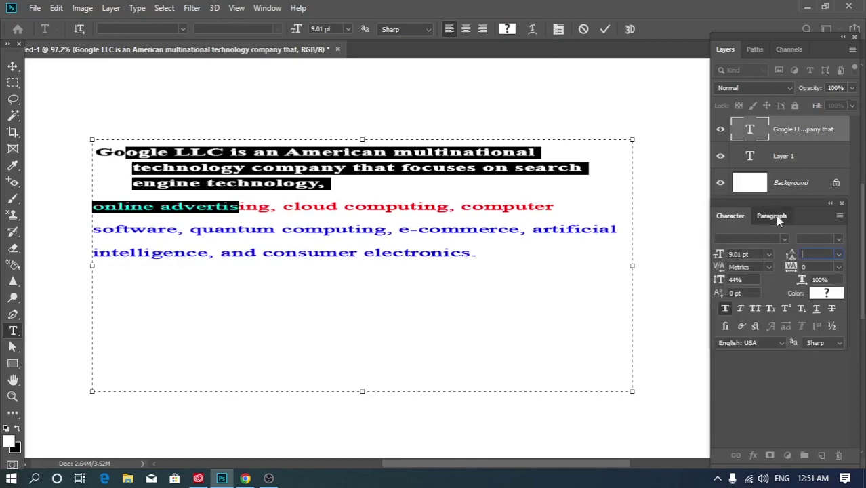
pyautogui.moveTo(723, 290); pyautogui.dragTo(735, 291)
pyautogui.click(387, 252)
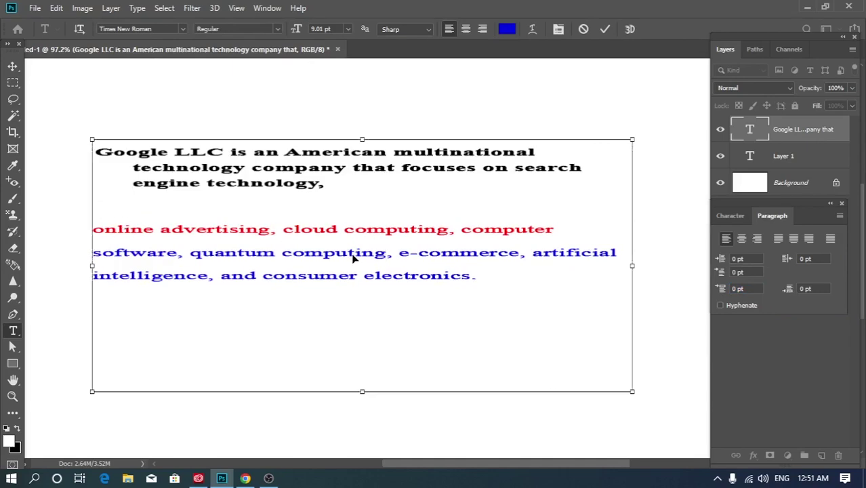
pyautogui.hotkey('ctrl', 'a')
pyautogui.hotkey('ctrl', 'h')
pyautogui.click(226, 248)
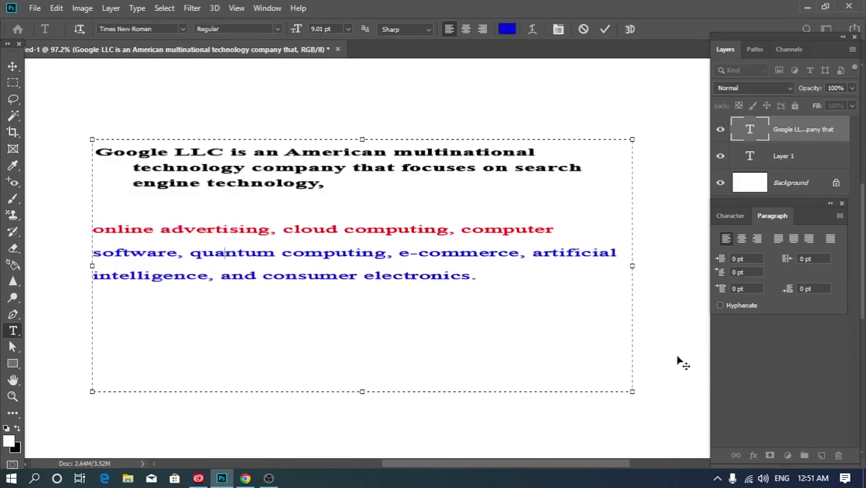
pyautogui.click(760, 369)
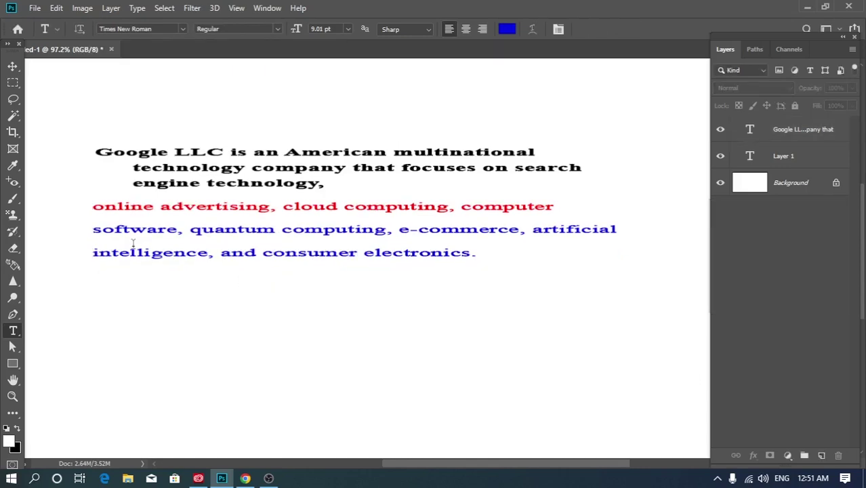
# Step: Select all the paragraph text and set its space after paragraph to 1 pt
pyautogui.click(136, 217)
pyautogui.hotkey('ctrl', 'a')
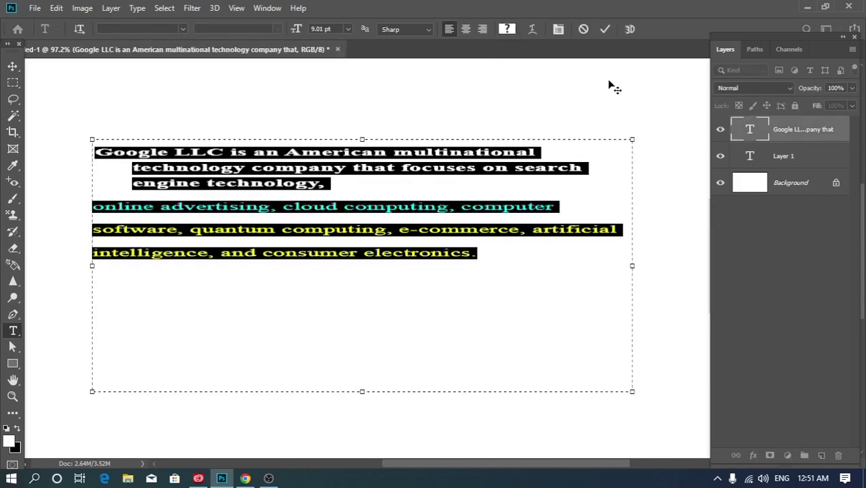
pyautogui.click(558, 29)
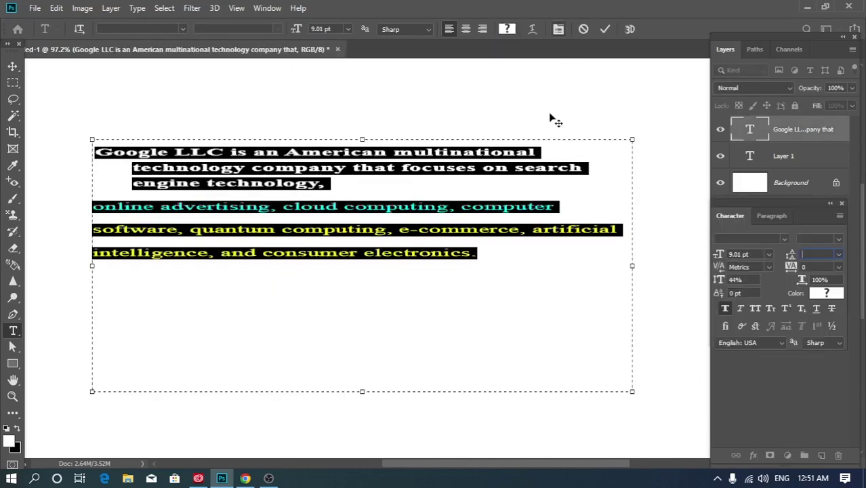
pyautogui.click(773, 215)
pyautogui.click(759, 287)
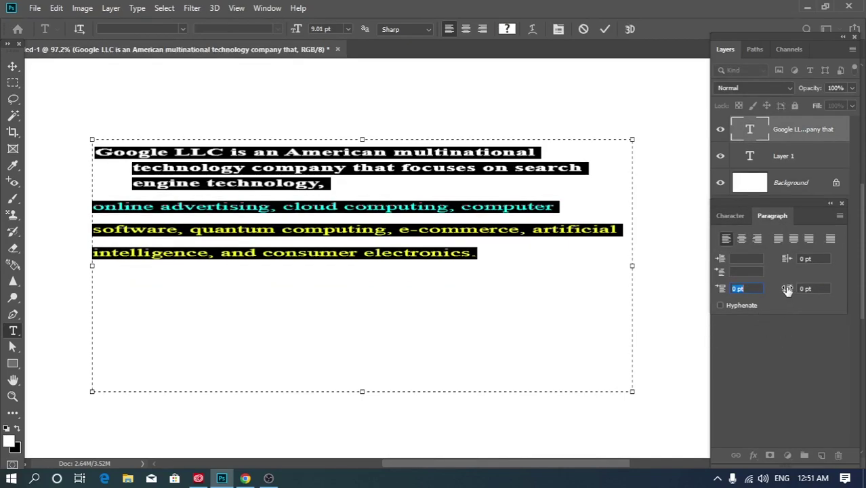
pyautogui.moveTo(787, 290)
pyautogui.mouseDown()
pyautogui.moveTo(802, 290)
pyautogui.moveTo(789, 290)
pyautogui.mouseUp()
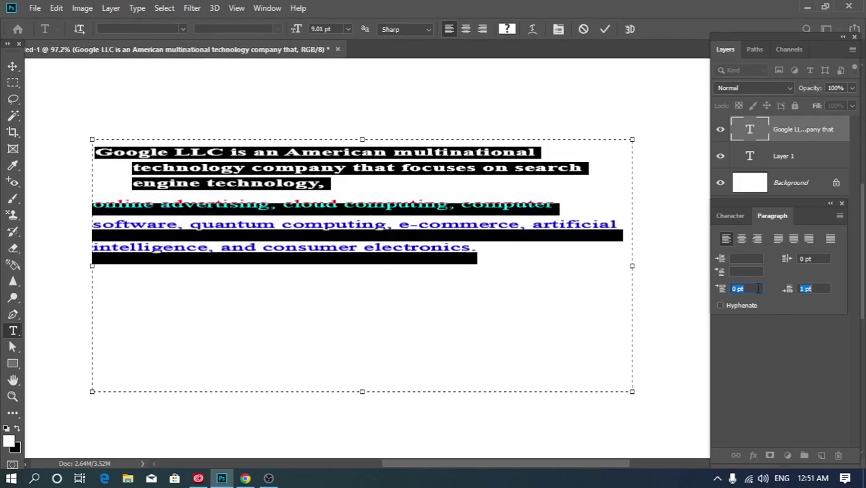
pyautogui.click(723, 288)
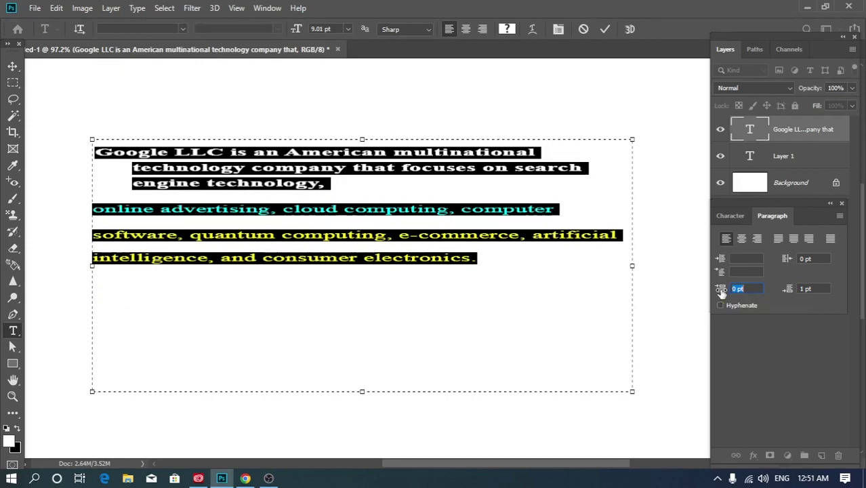
# Step: Select the whole red line and set its space before paragraph to 6.5 pt
pyautogui.click(214, 212)
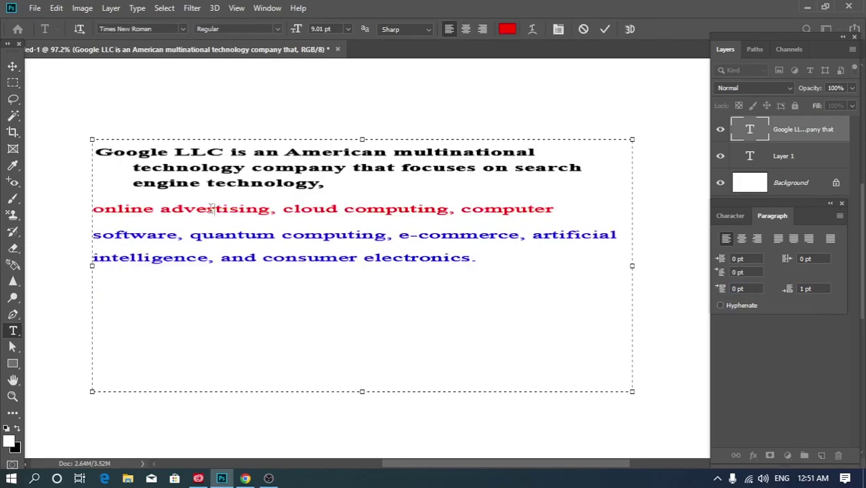
pyautogui.doubleClick(194, 206)
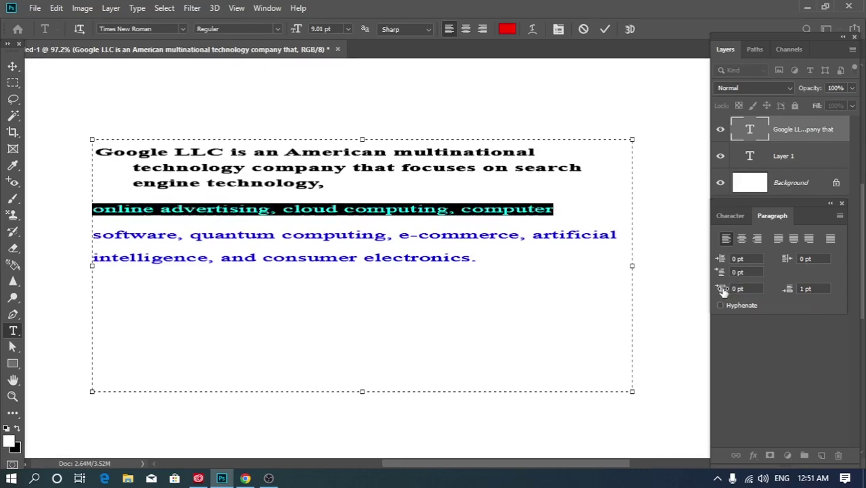
pyautogui.moveTo(724, 290); pyautogui.dragTo(732, 289)
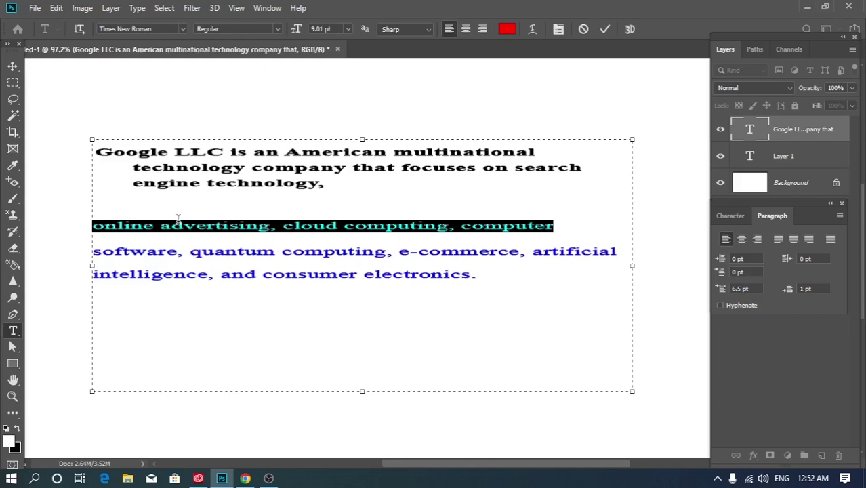
# Step: Check the blue paragraph's spacing, and set the red paragraph's space after paragraph to 18.5 pt
pyautogui.click(234, 249)
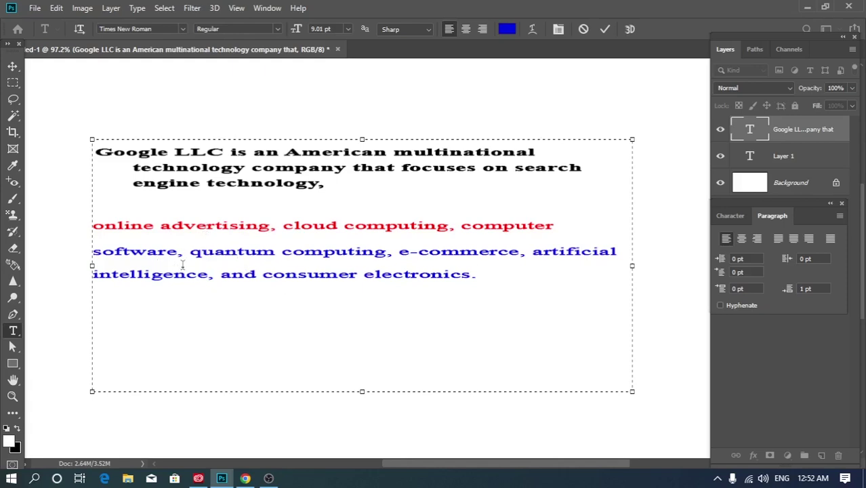
pyautogui.tripleClick(179, 228)
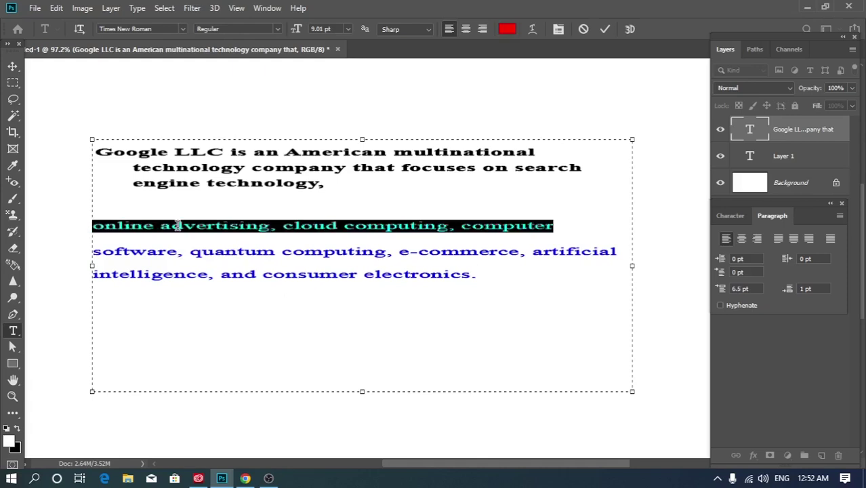
pyautogui.click(806, 289)
pyautogui.press('Return')
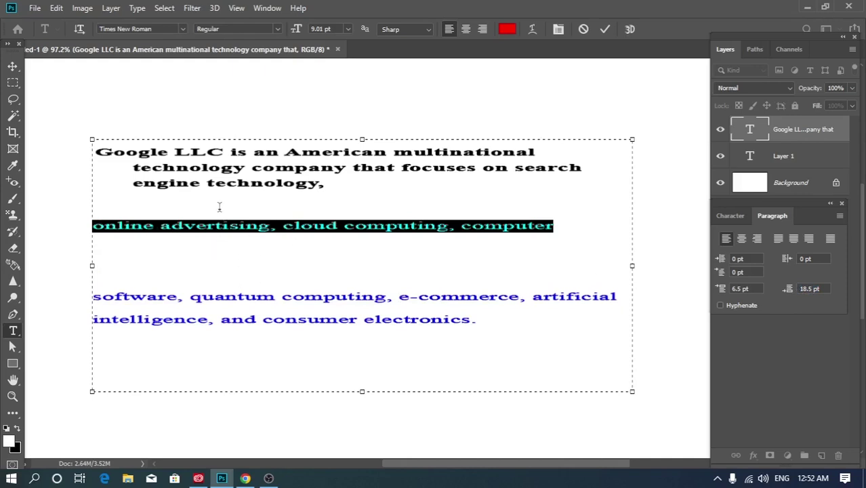
pyautogui.click(763, 324)
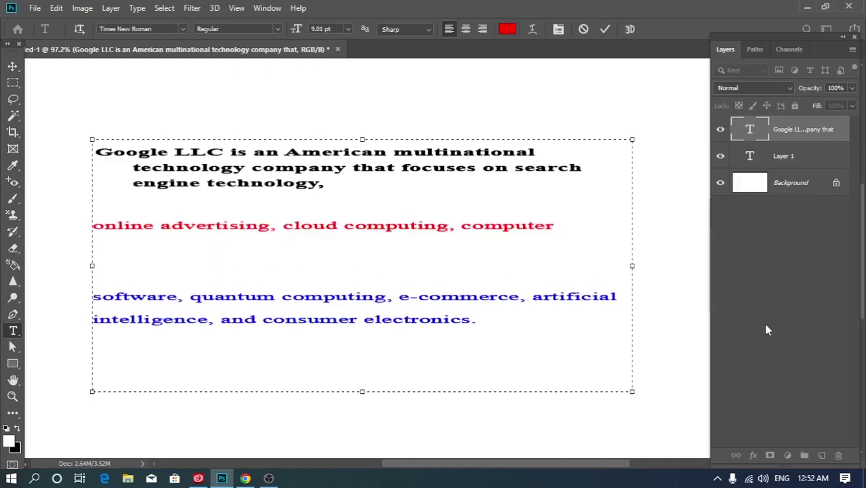
# Step: Select the last line of the bold paragraph, review its paragraph and character settings, and commit the text
pyautogui.click(426, 217)
pyautogui.hotkey('shift', 'Home')
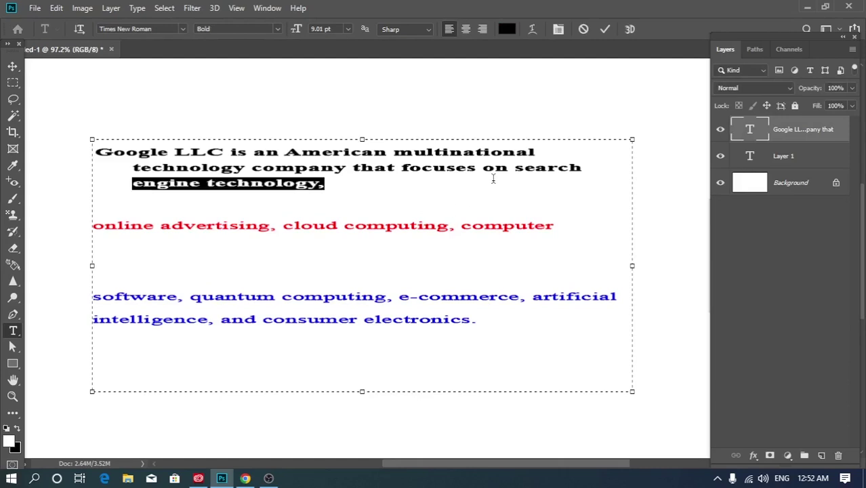
pyautogui.click(558, 29)
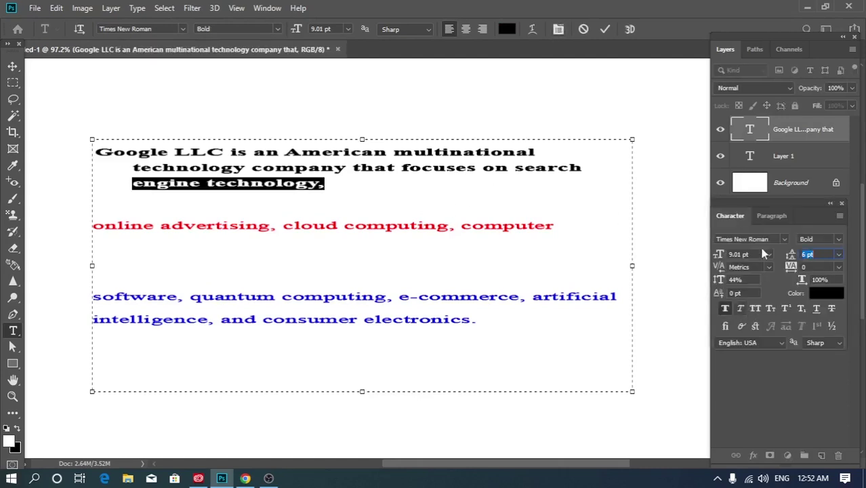
pyautogui.click(771, 218)
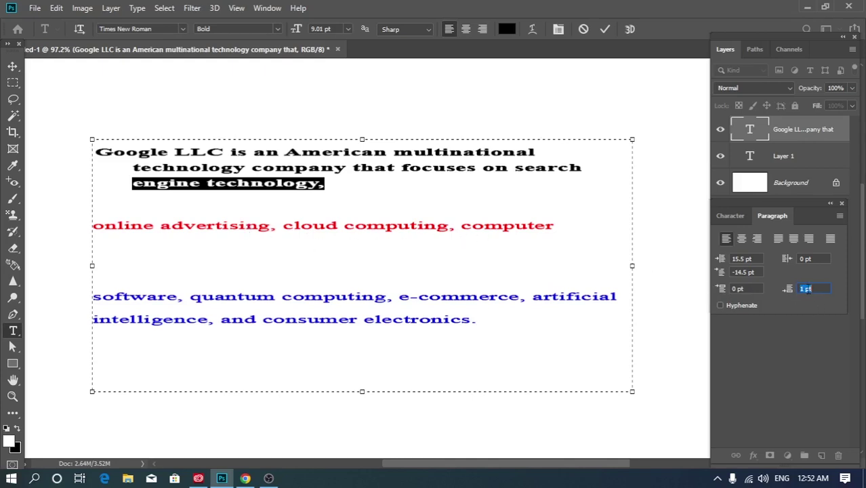
pyautogui.click(745, 215)
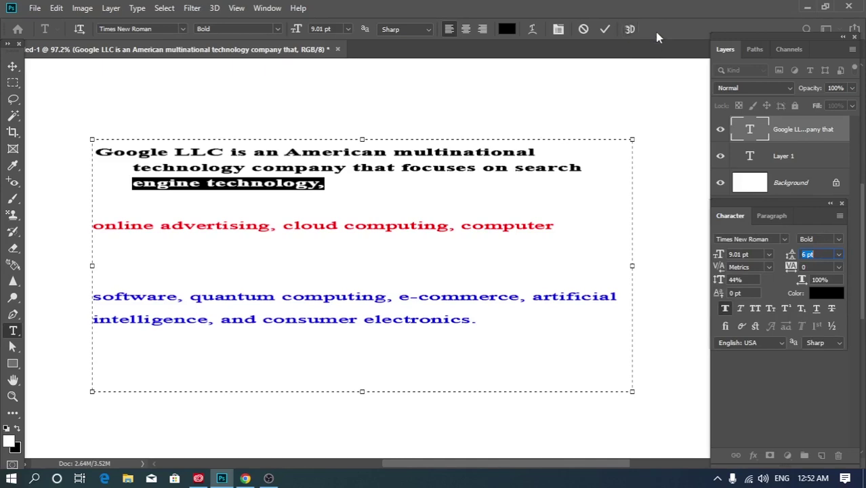
pyautogui.click(604, 30)
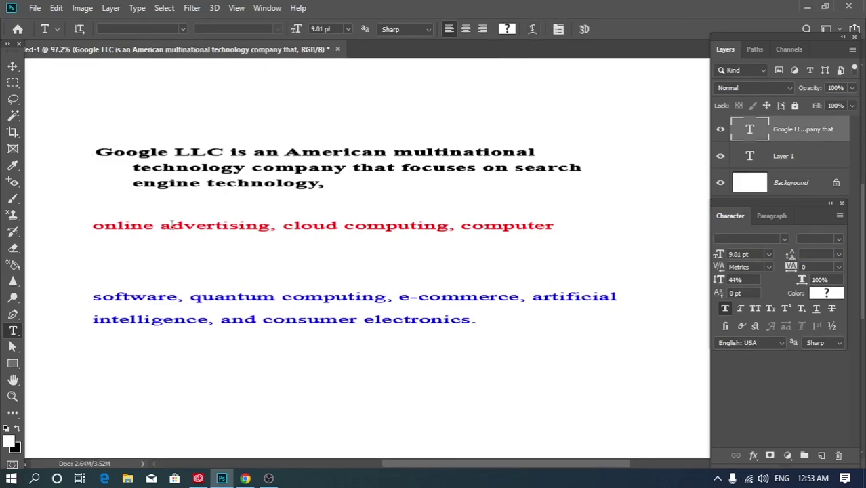
# Step: Remove the word "Google" from the start of the bold paragraph, and delete the whole paragraph text layer
pyautogui.click(198, 224)
pyautogui.hotkey('ctrl', 'a')
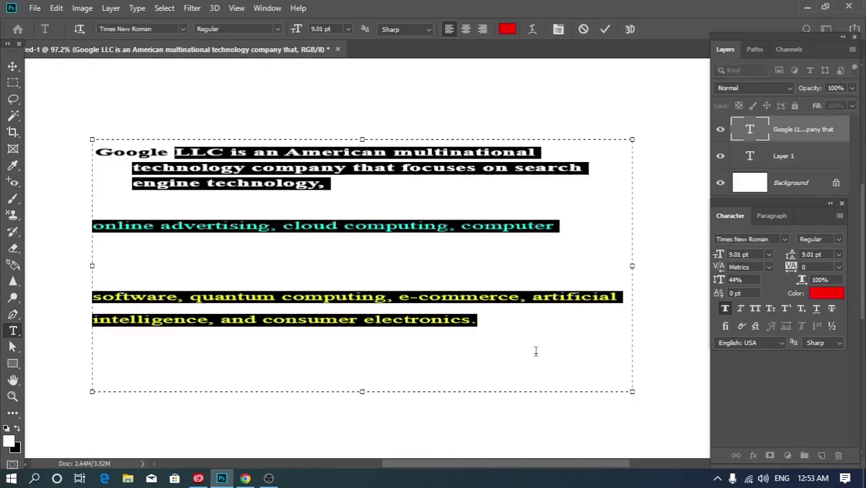
pyautogui.doubleClick(128, 154)
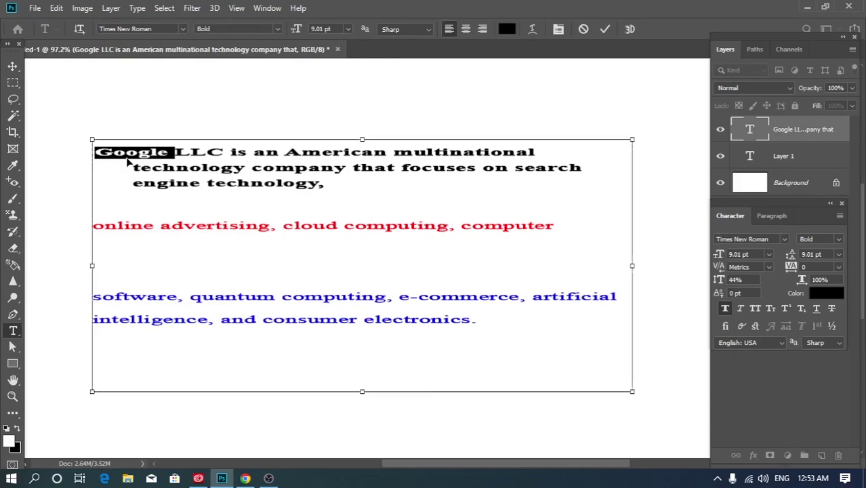
pyautogui.press('BackSpace')
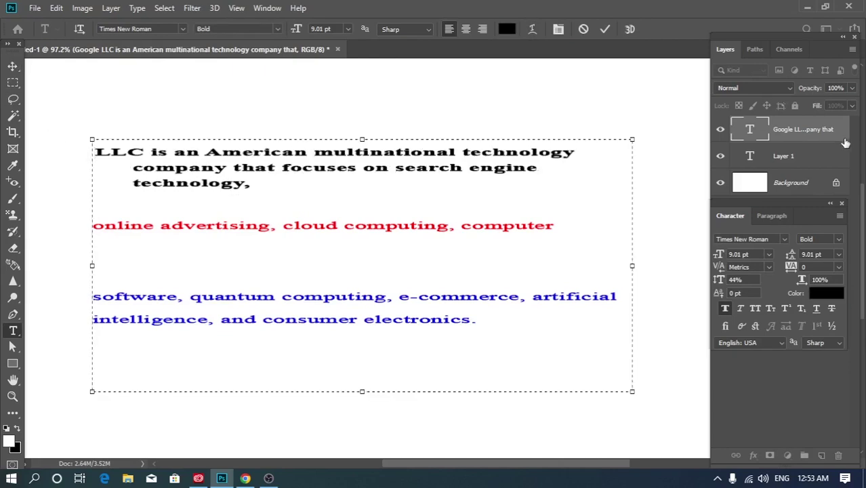
pyautogui.press('Delete')
pyautogui.click(794, 141)
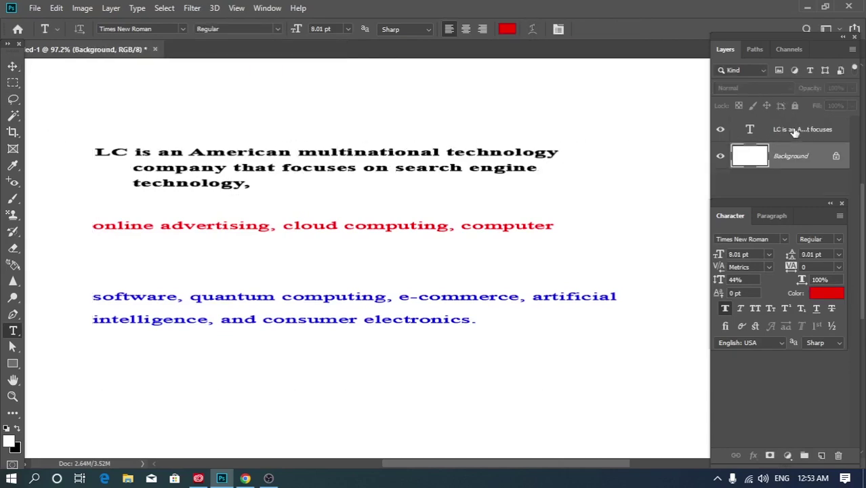
pyautogui.click(794, 131)
pyautogui.press('Delete')
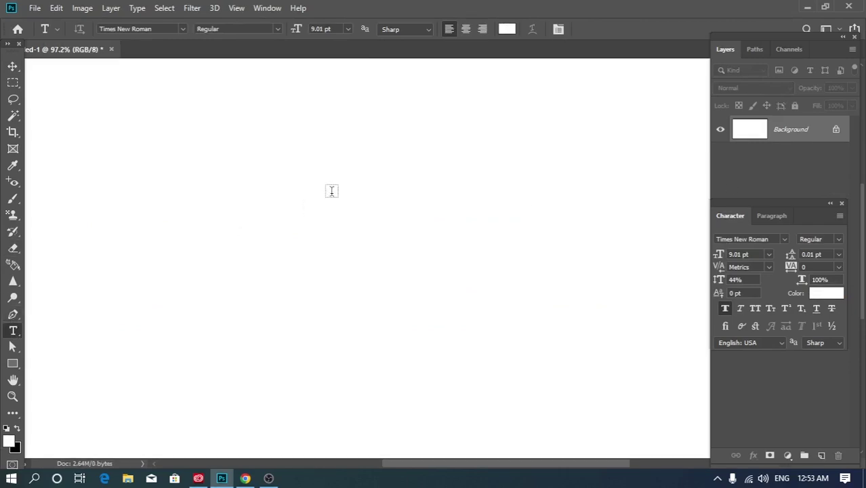
# Step: Add a new bold black text layer reading "Google" and move it near the middle of the canvas
pyautogui.click(351, 170)
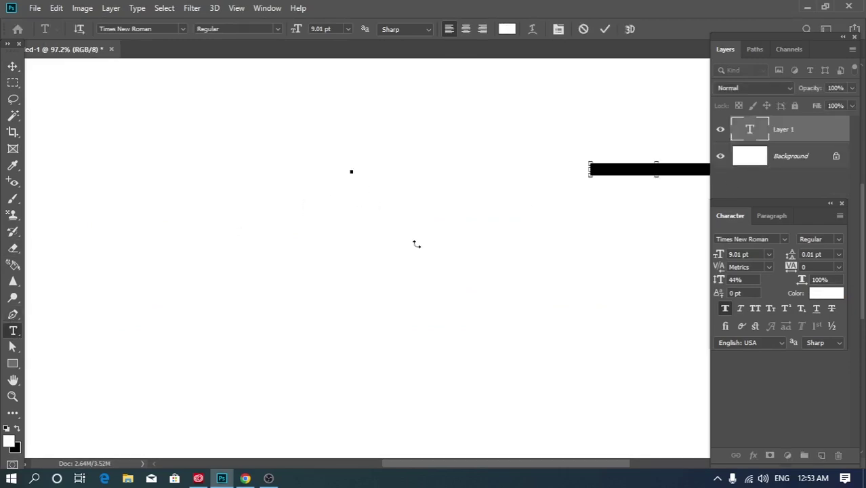
pyautogui.write('Google')
pyautogui.click(12, 66)
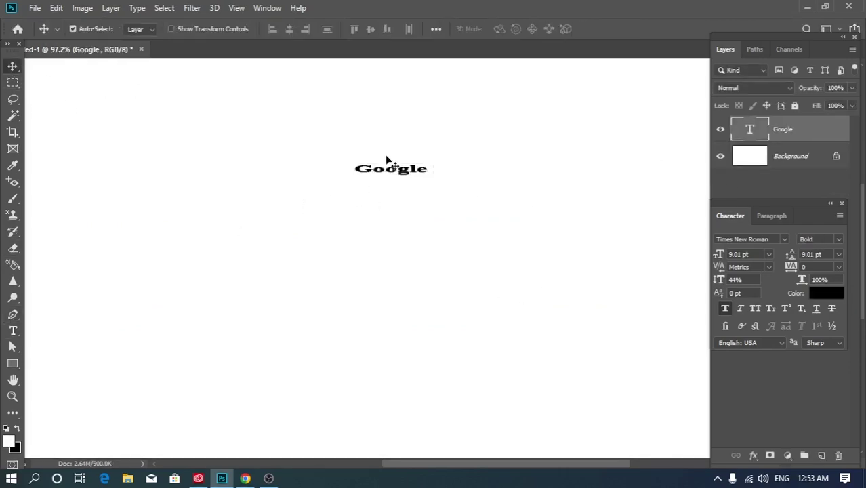
pyautogui.moveTo(409, 177); pyautogui.dragTo(371, 232)
pyautogui.scroll(1, 369, 231)
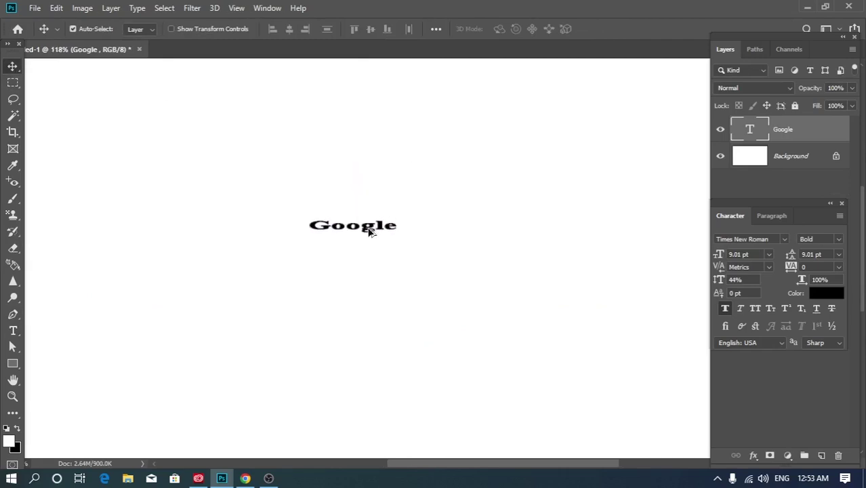
pyautogui.press('t')
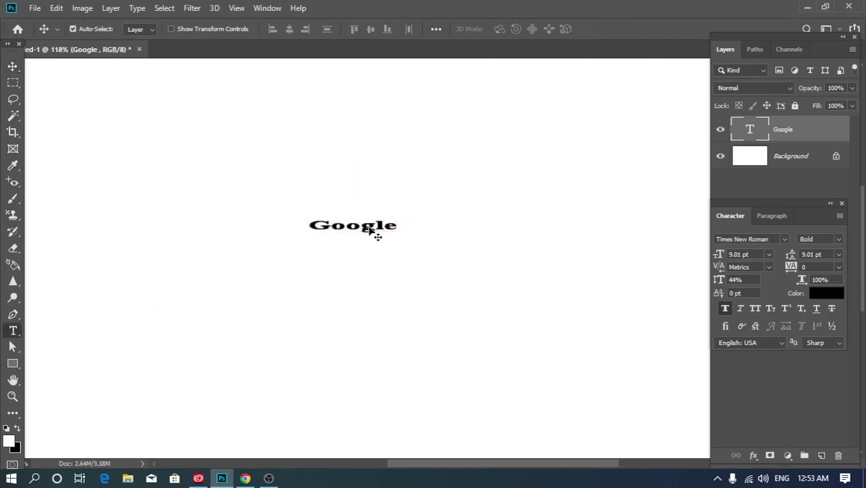
# Step: Enlarge the "Google" text to 31.01 pt and move it back to the middle of the canvas
pyautogui.doubleClick(371, 232)
pyautogui.moveTo(296, 33); pyautogui.dragTo(311, 38)
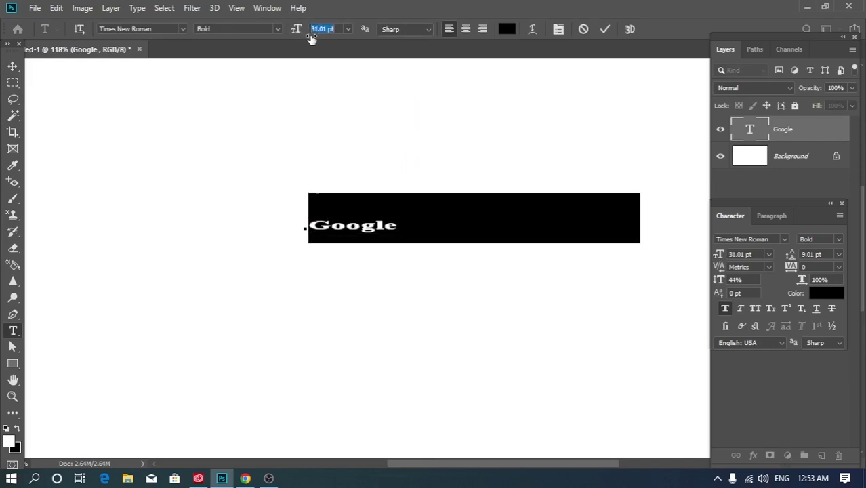
pyautogui.click(12, 66)
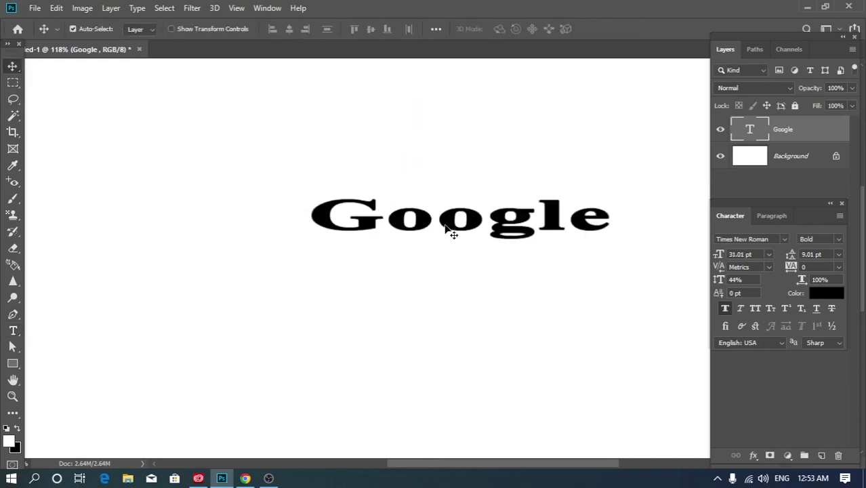
pyautogui.moveTo(445, 228); pyautogui.dragTo(413, 246)
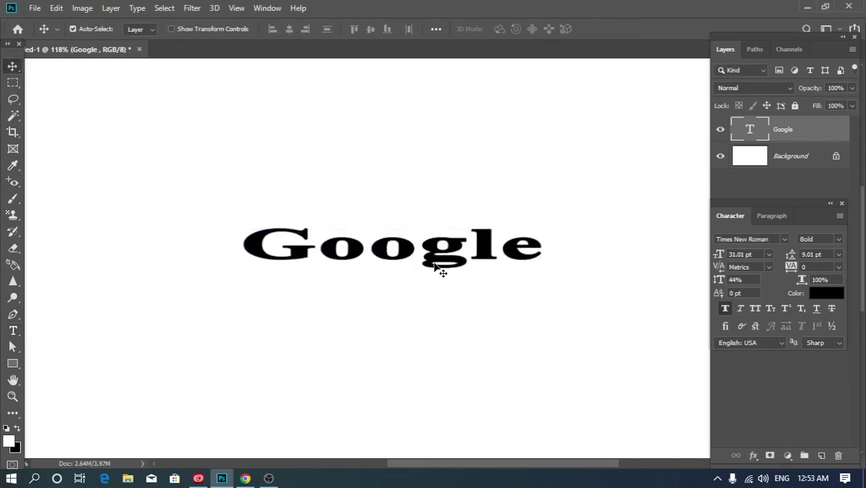
# Step: Start warping the "Google" text, accepting removal of its faux bold, and try the Fish warp style
pyautogui.doubleClick(437, 267)
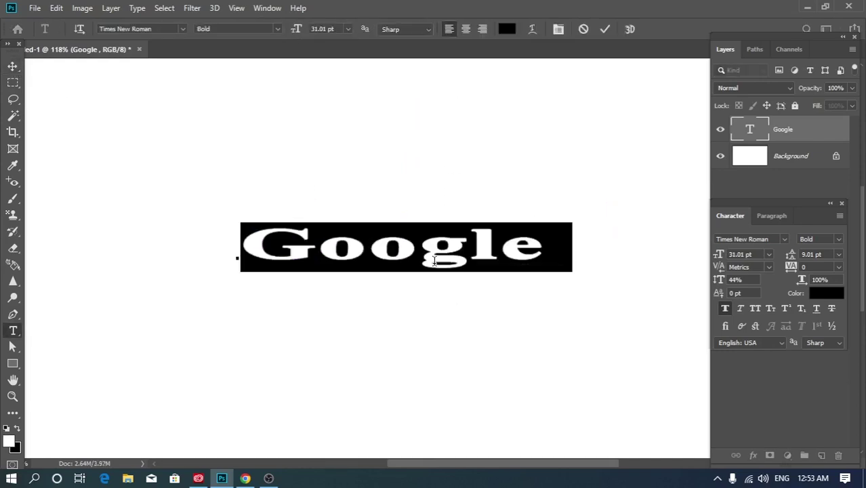
pyautogui.click(530, 33)
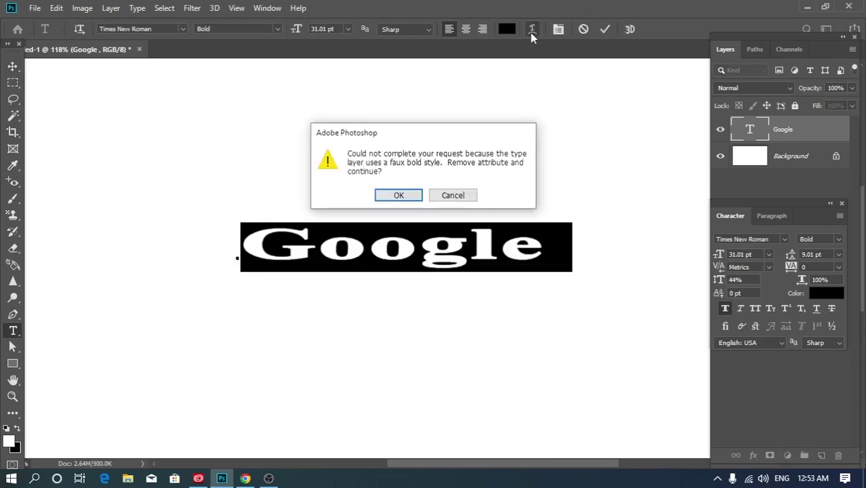
pyautogui.click(401, 195)
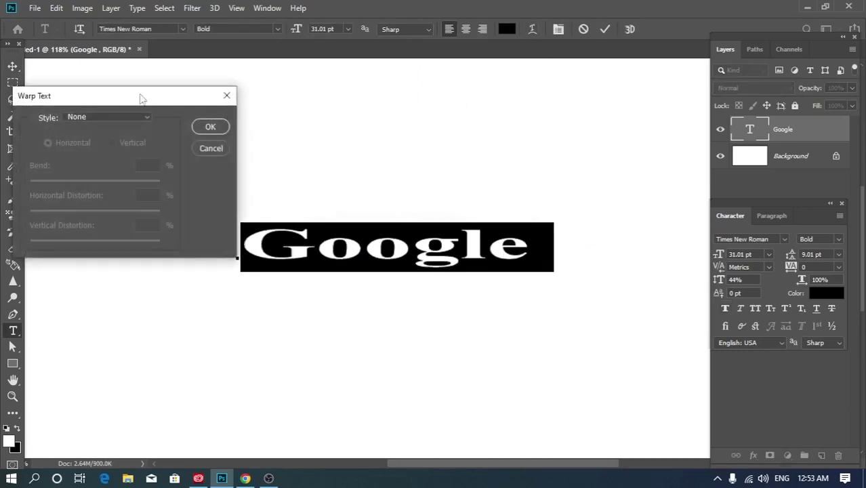
pyautogui.moveTo(139, 96); pyautogui.dragTo(664, 184)
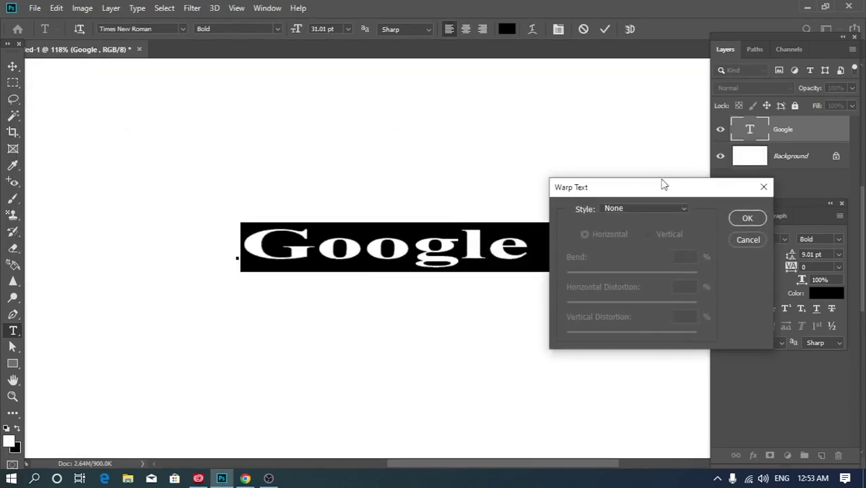
pyautogui.click(643, 211)
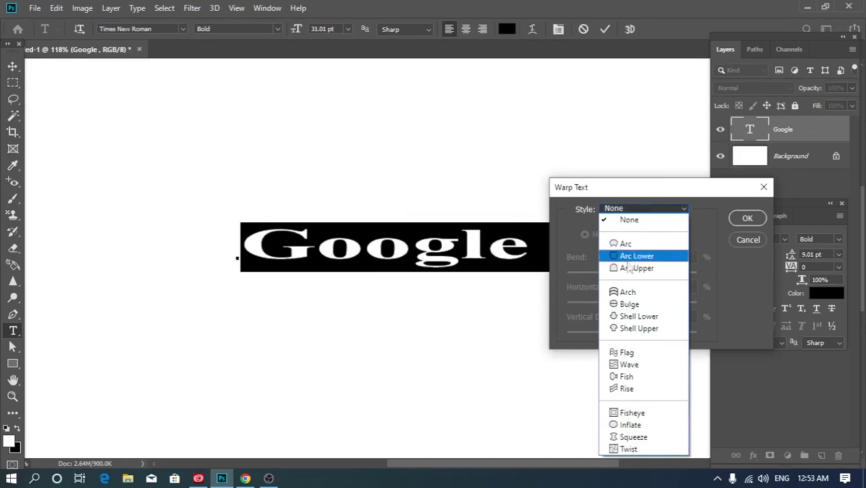
pyautogui.click(630, 376)
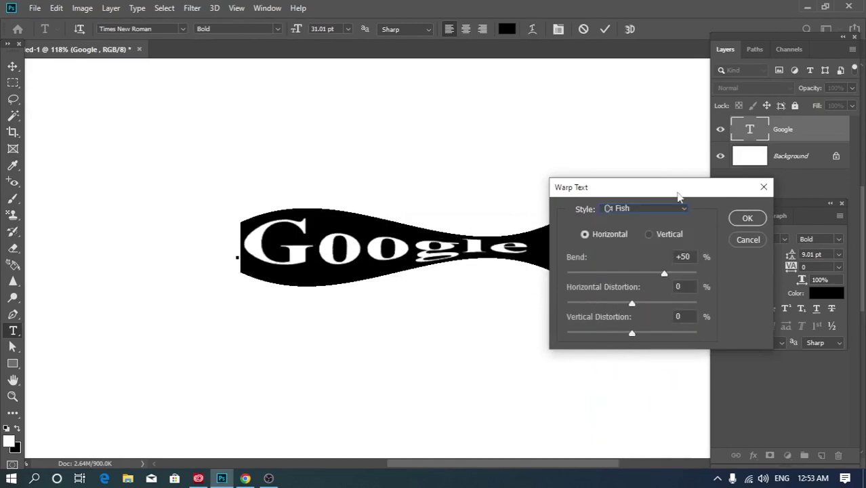
pyautogui.moveTo(669, 193); pyautogui.dragTo(757, 237)
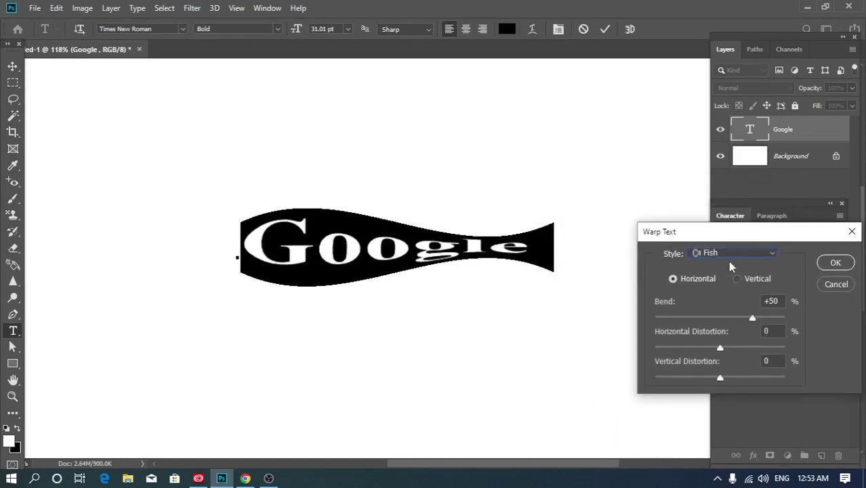
# Step: Change the warp style to Flag, try its vertical orientation, and return it to horizontal
pyautogui.click(738, 256)
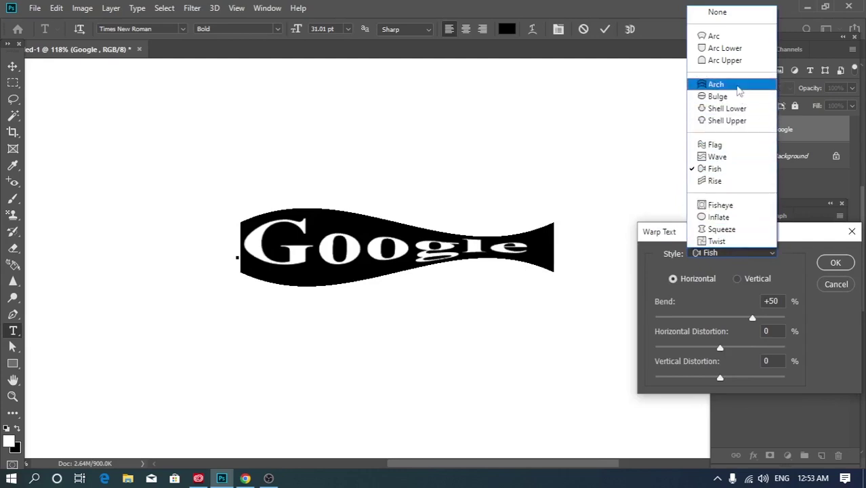
pyautogui.click(716, 146)
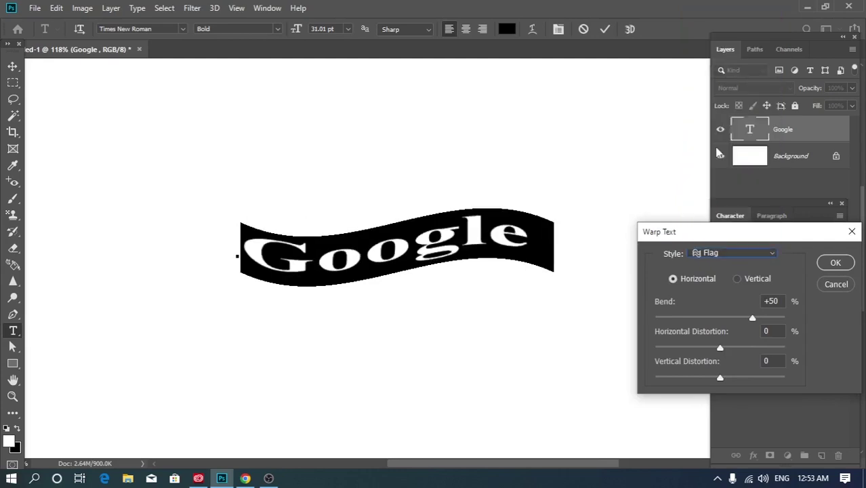
pyautogui.click(737, 281)
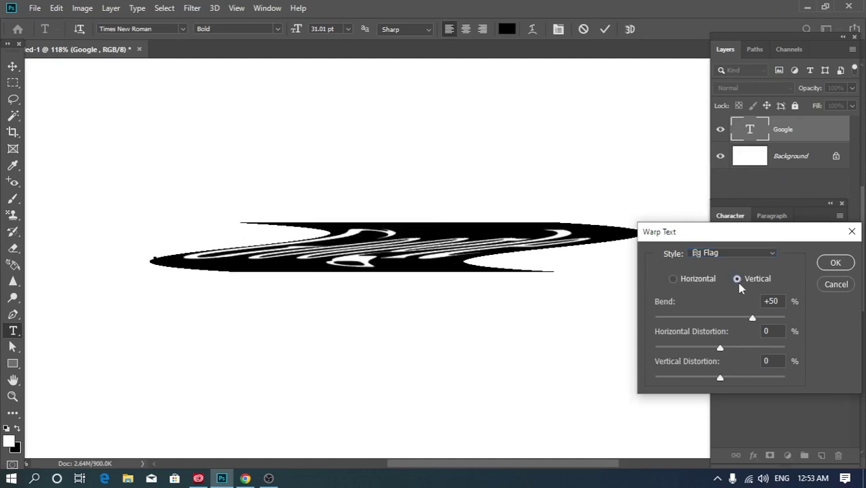
pyautogui.click(672, 279)
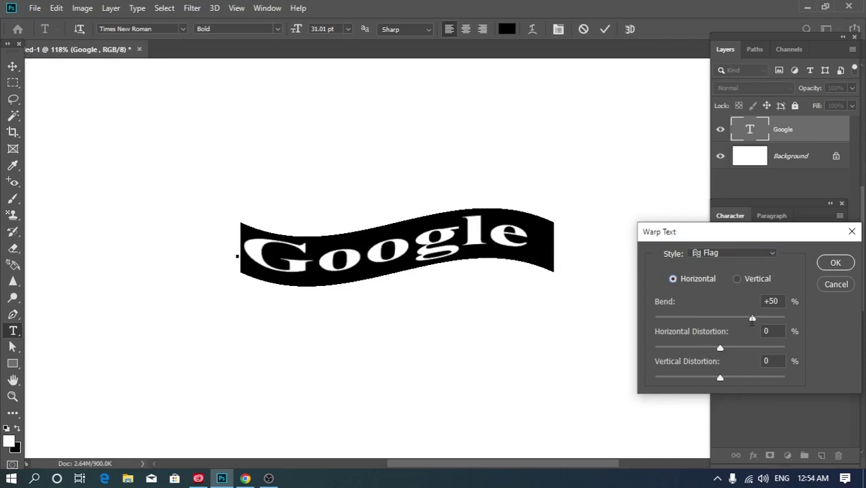
# Step: Set the Flag warp to +58% bend, -70% horizontal distortion and +5% vertical distortion, and apply it to the text
pyautogui.moveTo(752, 318)
pyautogui.mouseDown()
pyautogui.moveTo(737, 321)
pyautogui.moveTo(763, 329)
pyautogui.mouseUp()
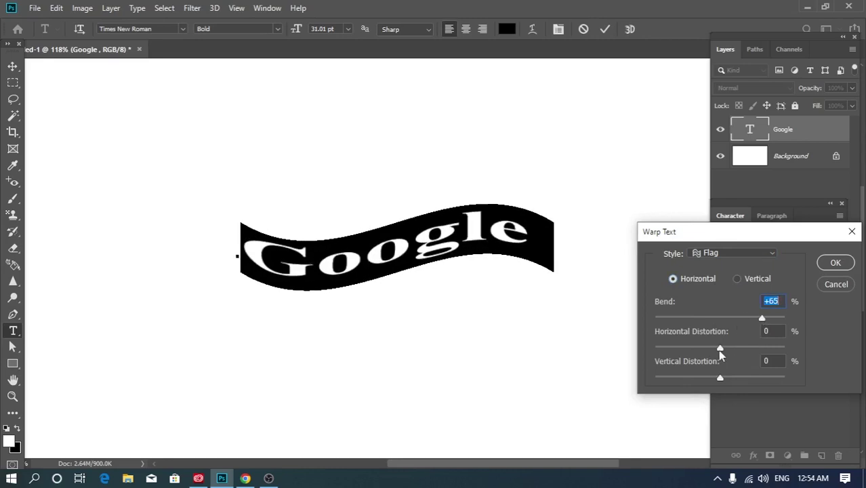
pyautogui.moveTo(719, 350); pyautogui.dragTo(681, 349)
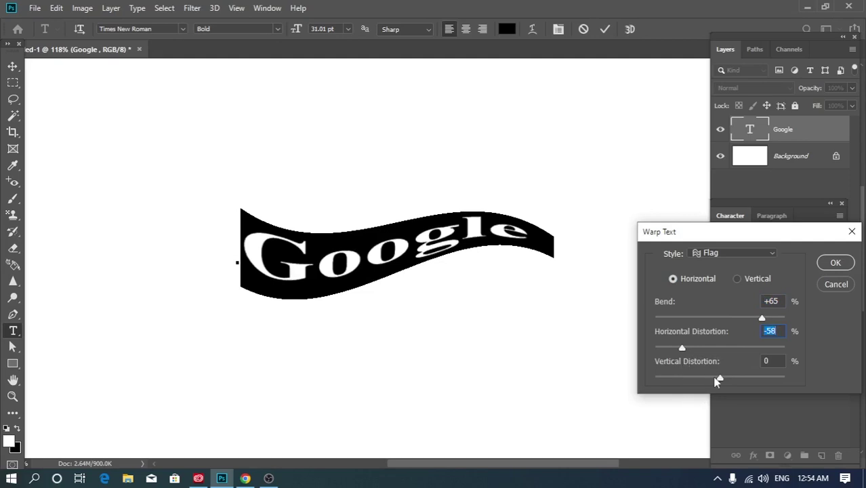
pyautogui.moveTo(718, 381)
pyautogui.mouseDown()
pyautogui.moveTo(726, 381)
pyautogui.moveTo(699, 379)
pyautogui.moveTo(724, 383)
pyautogui.mouseUp()
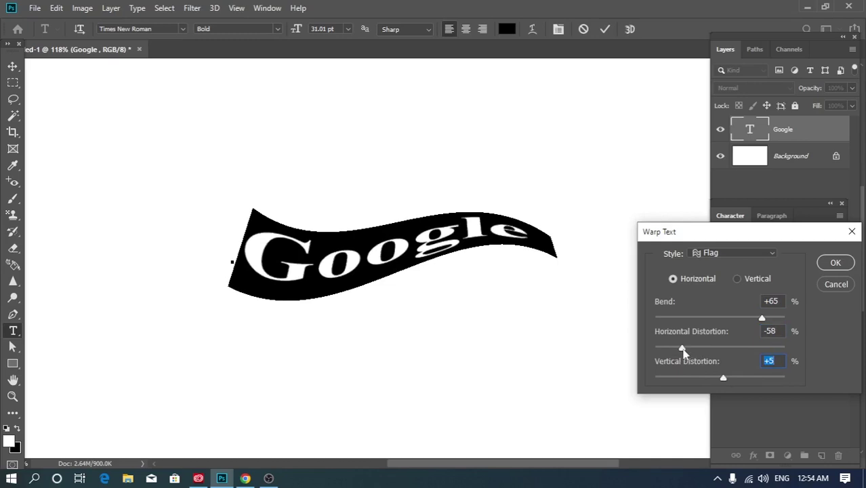
pyautogui.moveTo(683, 351); pyautogui.dragTo(675, 348)
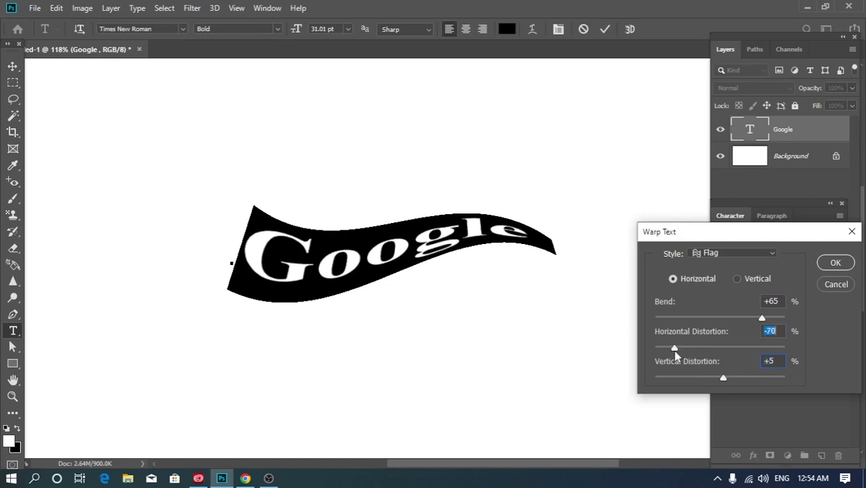
pyautogui.moveTo(764, 318); pyautogui.dragTo(758, 322)
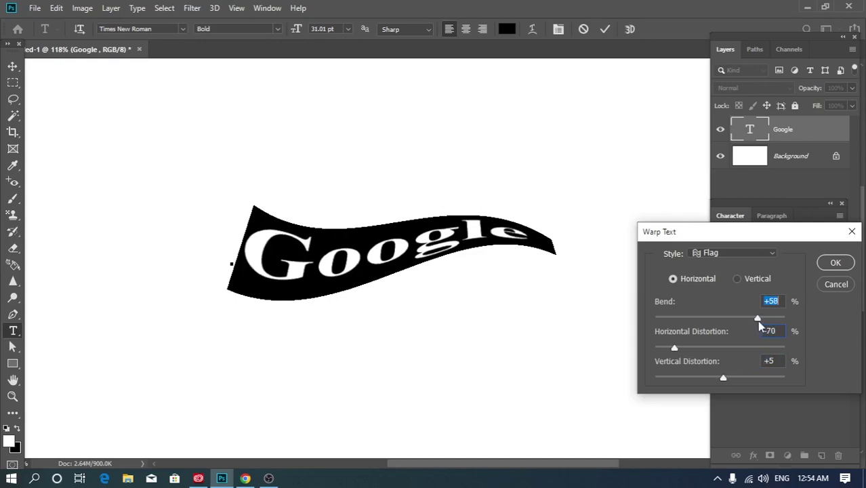
pyautogui.click(836, 262)
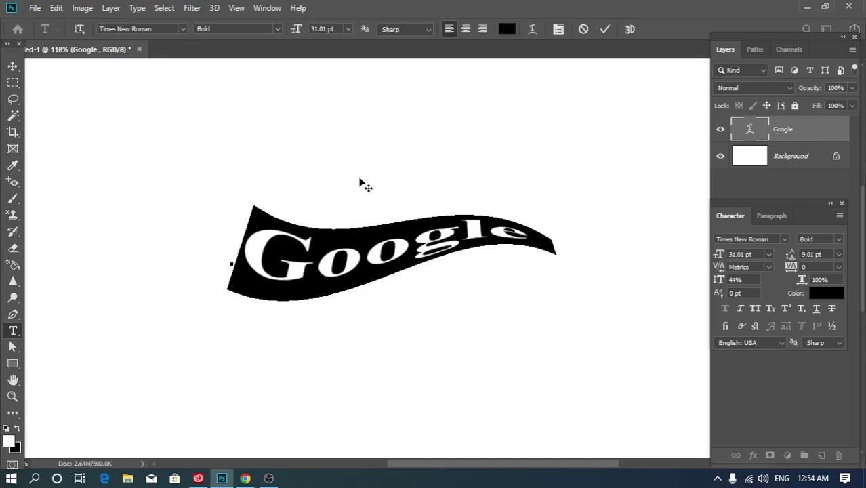
pyautogui.click(14, 66)
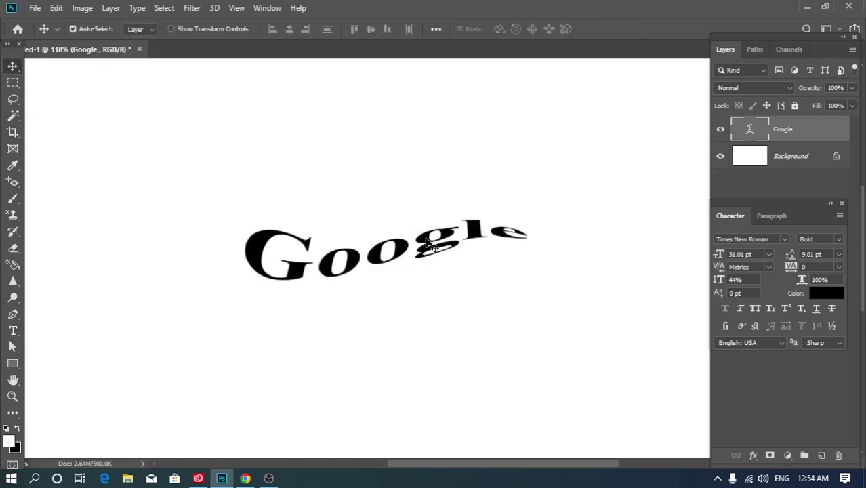
# Step: Move the warped "Google" text slightly up, select its letters for editing, and commit the text
pyautogui.moveTo(421, 241); pyautogui.dragTo(418, 221)
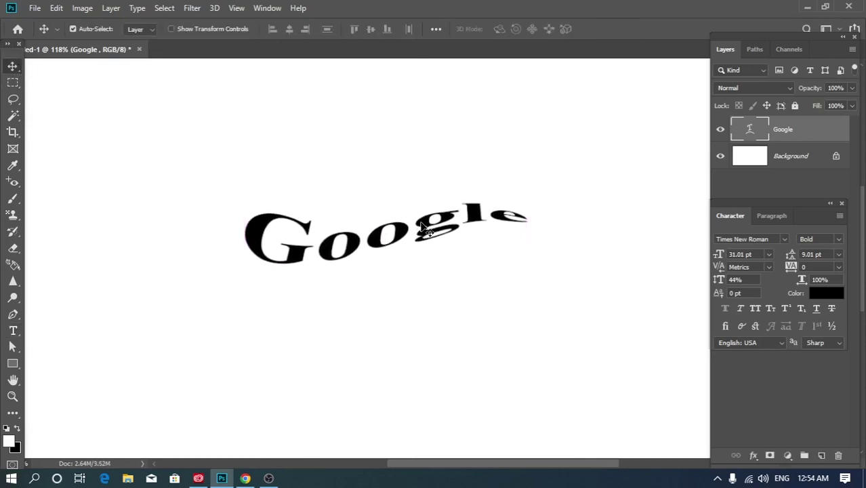
pyautogui.press('t')
pyautogui.doubleClick(416, 220)
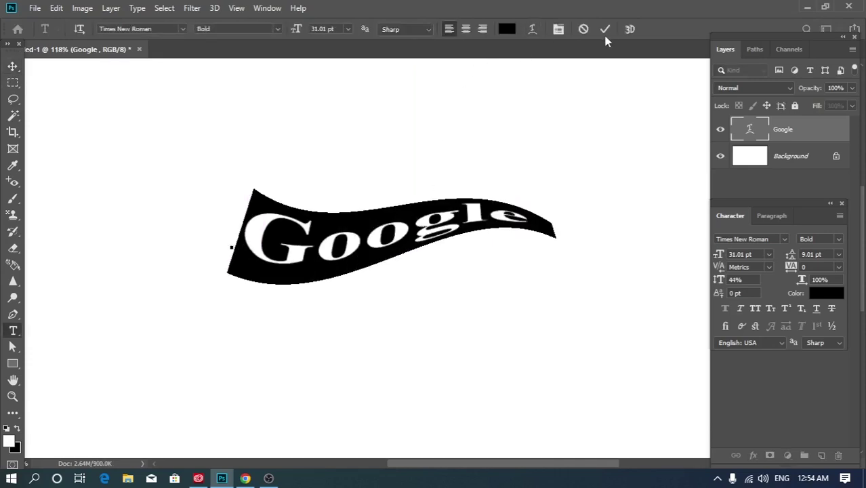
pyautogui.click(606, 31)
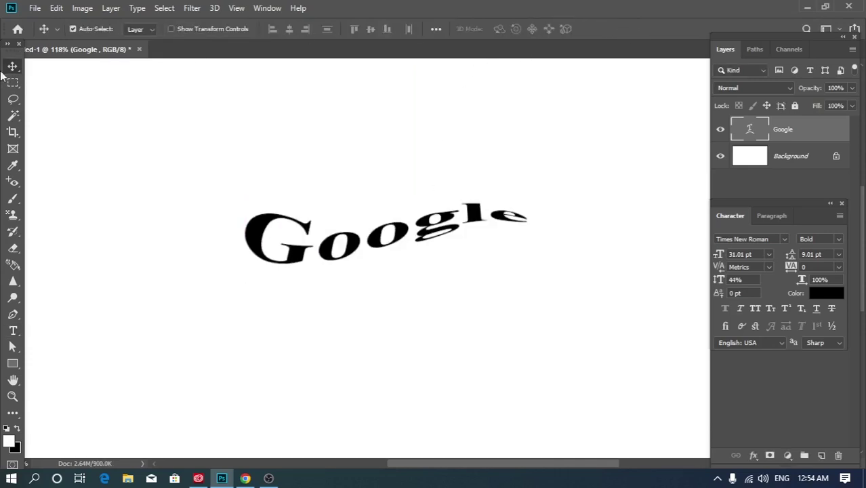
# Step: Create a vertical type mask selection reading "Lorem Ipsum" at 27.01 pt to the right of the "Google" text
pyautogui.click(13, 330)
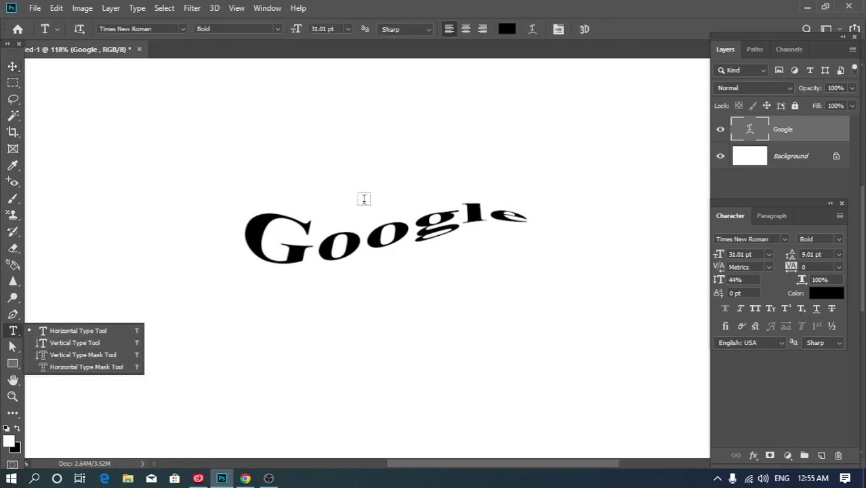
pyautogui.click(77, 354)
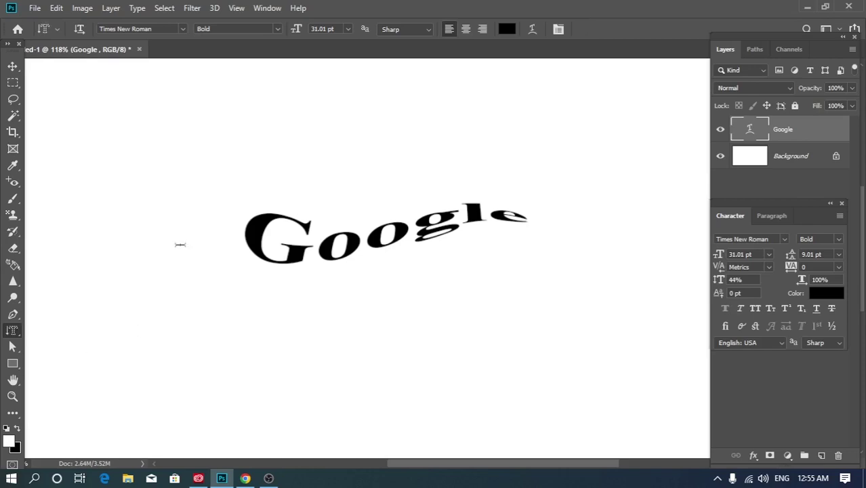
pyautogui.click(174, 164)
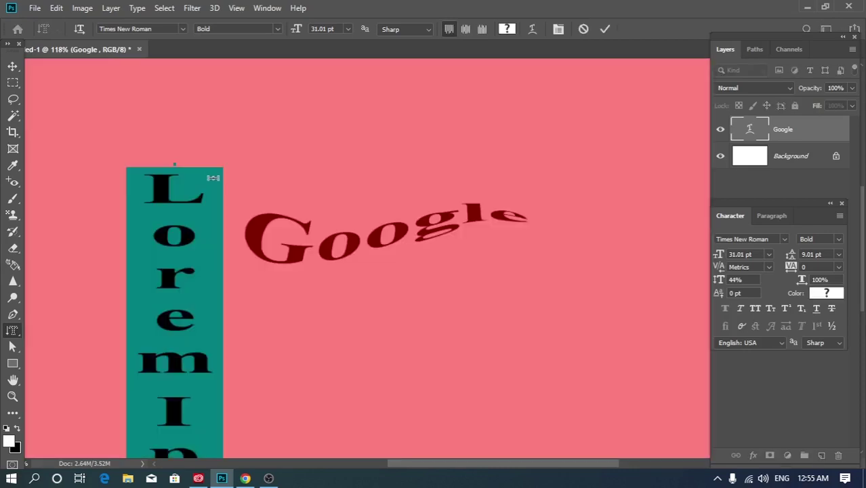
pyautogui.scroll(-5, 328, 230)
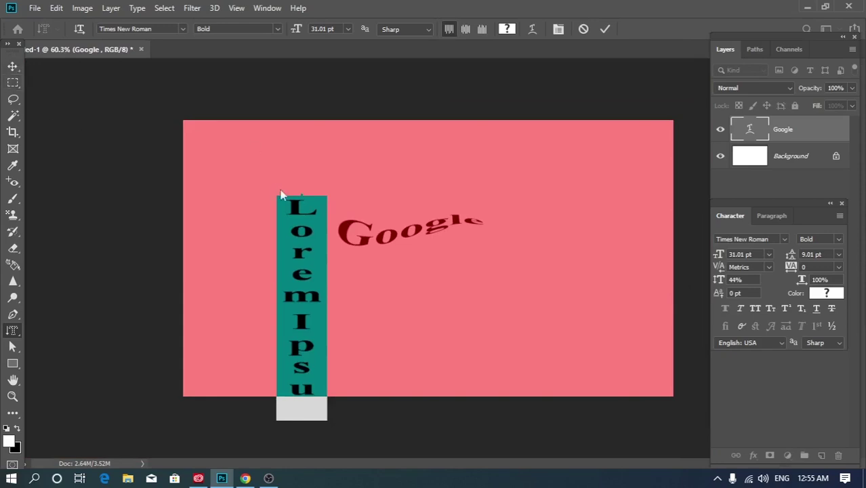
pyautogui.moveTo(298, 217); pyautogui.dragTo(540, 164)
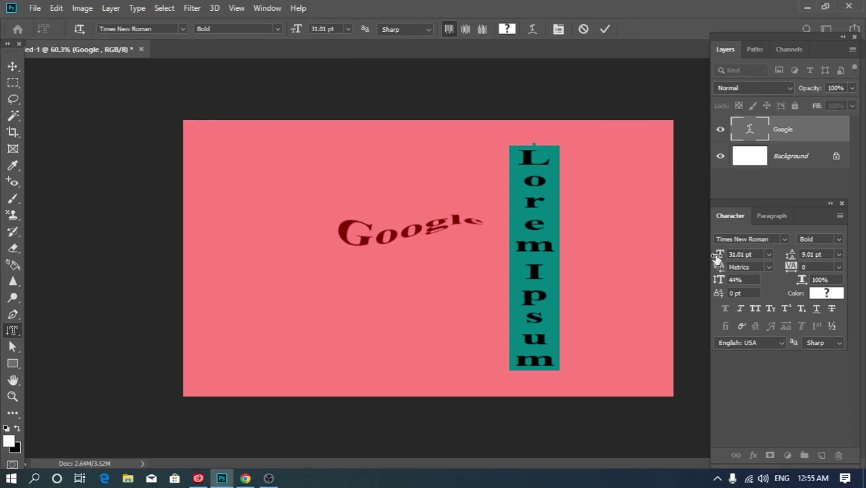
pyautogui.moveTo(717, 257); pyautogui.dragTo(711, 258)
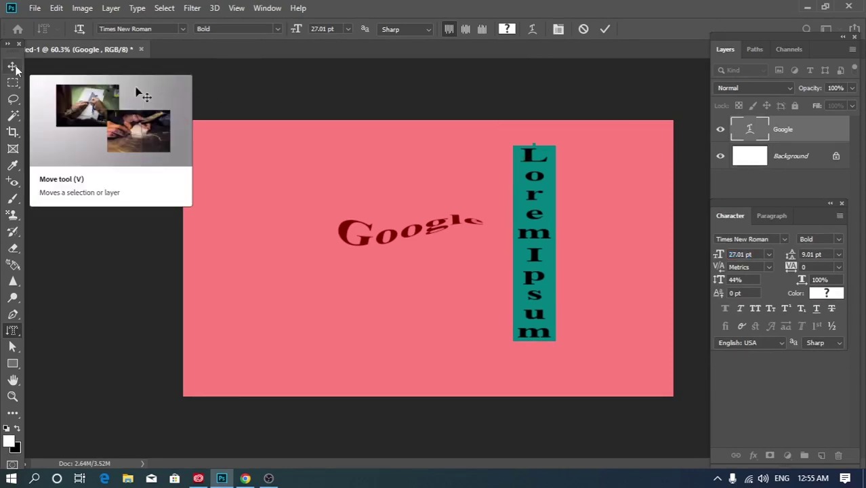
pyautogui.click(607, 30)
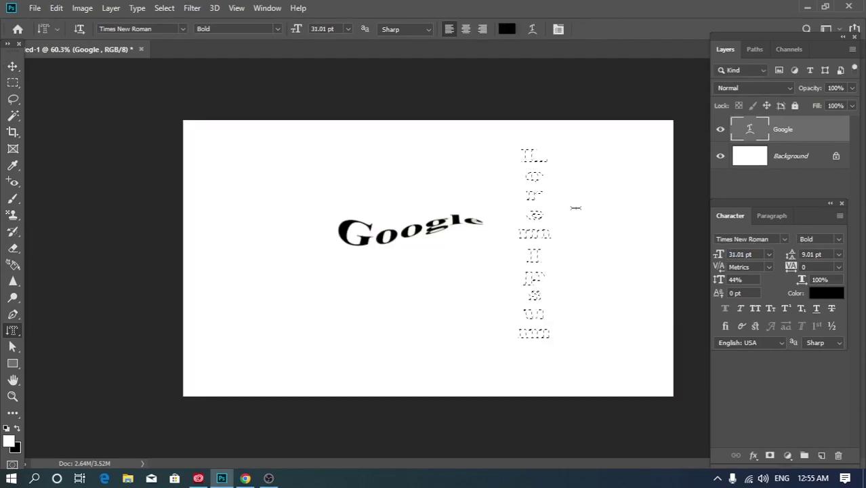
# Step: Move the warped "Google" text together with the vertical "Lorem Ipsum" selection to the left and slightly down using the Move tool
pyautogui.hotkey('ctrl', '+')
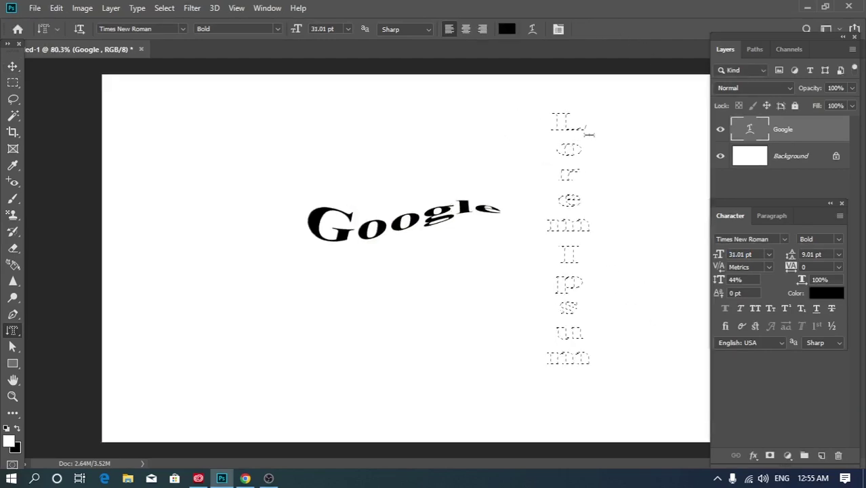
pyautogui.scroll(2, 405, 257)
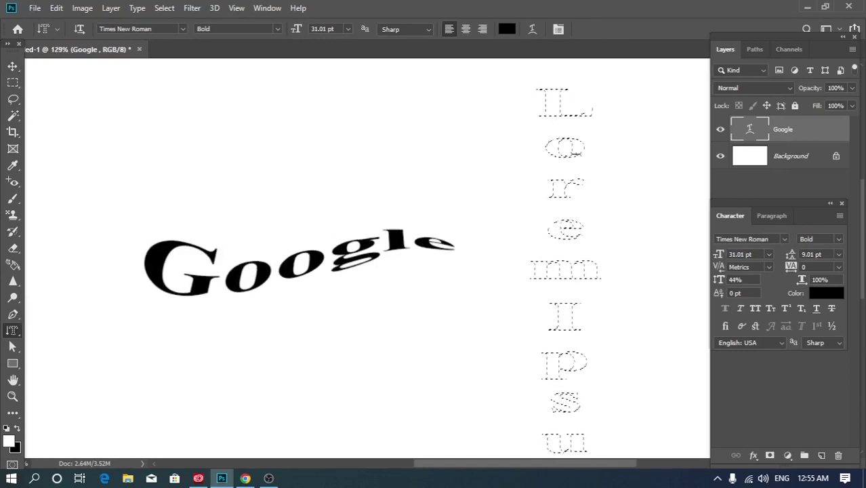
pyautogui.scroll(-2, 381, 262)
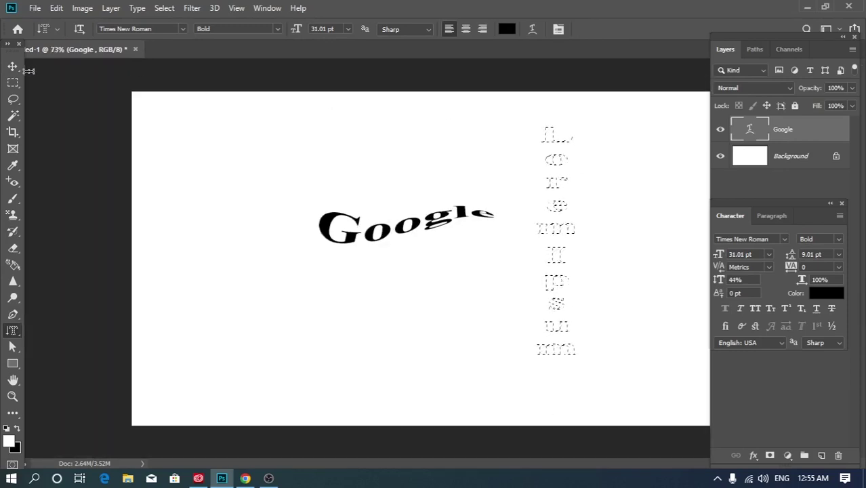
pyautogui.click(13, 66)
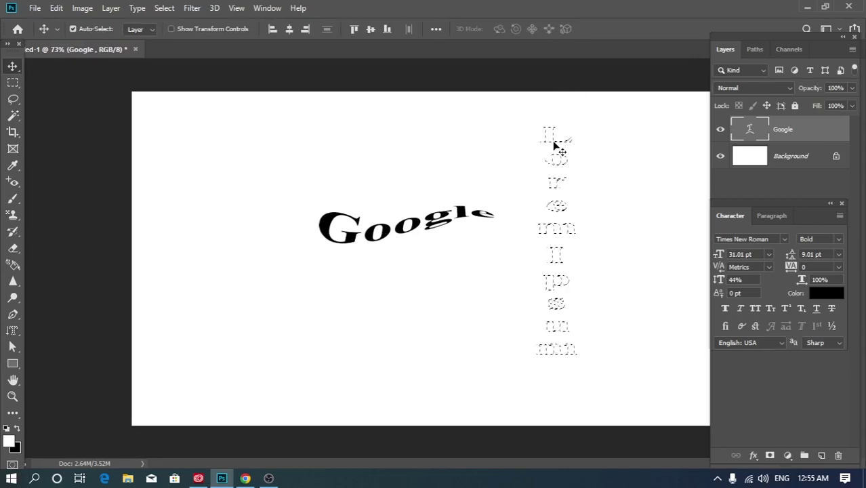
pyautogui.moveTo(545, 141); pyautogui.dragTo(476, 154)
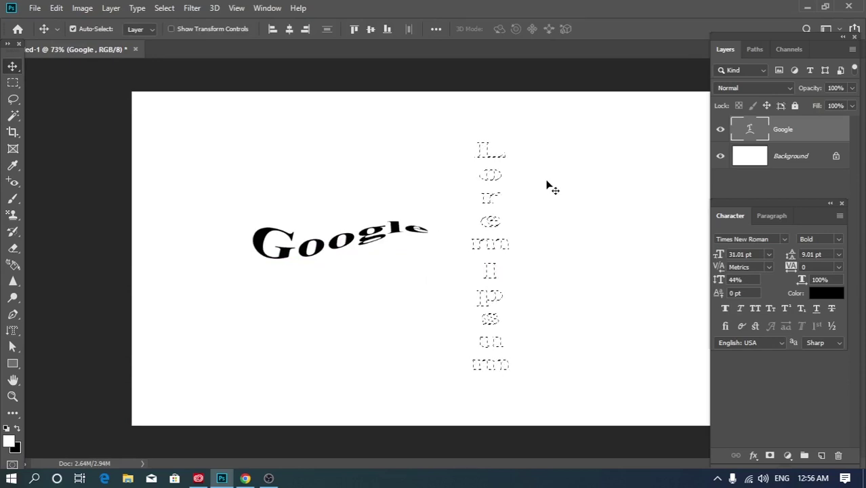
# Step: Examine the "Lorem Ipsum" selection outlines up close, review the Type tool variants, and return to the Move tool
pyautogui.scroll(6, 509, 208)
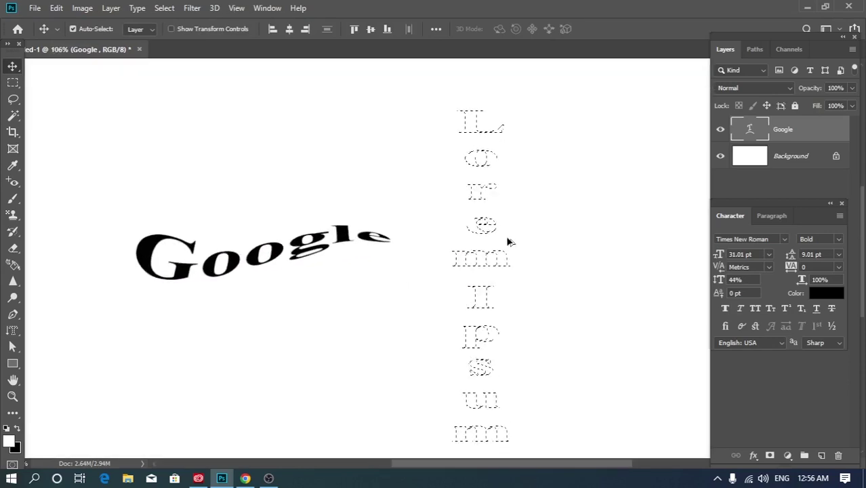
pyautogui.scroll(5, 486, 261)
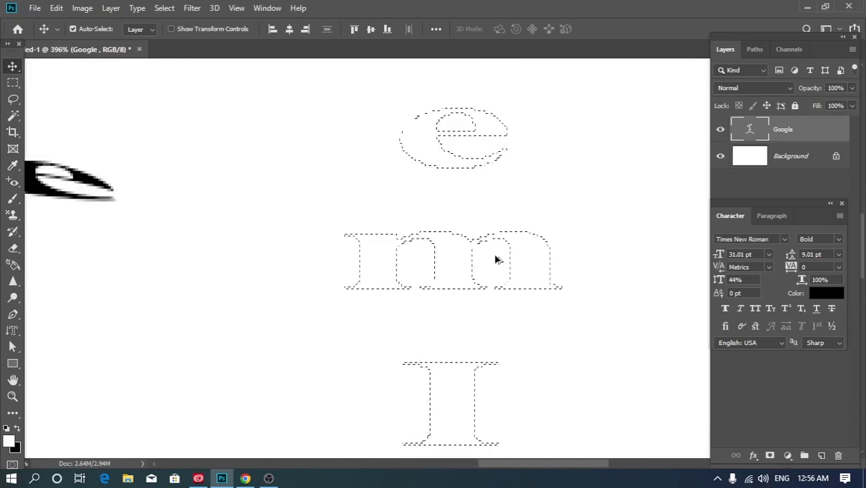
pyautogui.scroll(2, 499, 249)
pyautogui.scroll(-3, 512, 238)
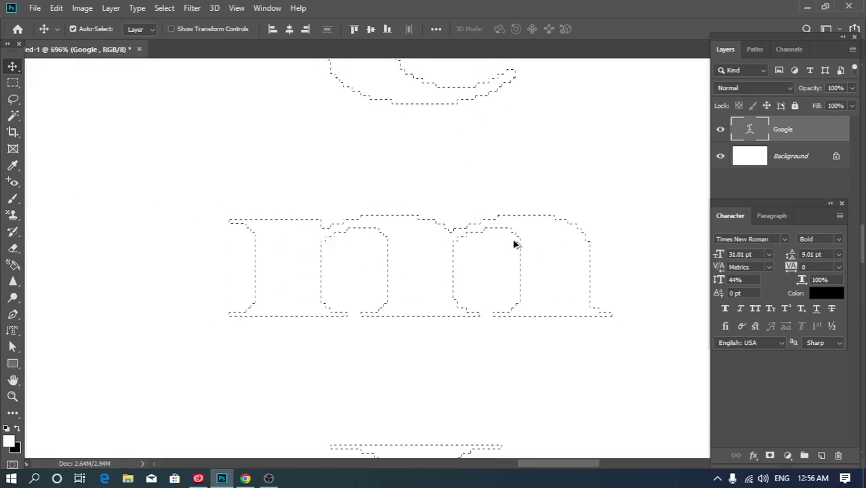
pyautogui.scroll(-4, 542, 248)
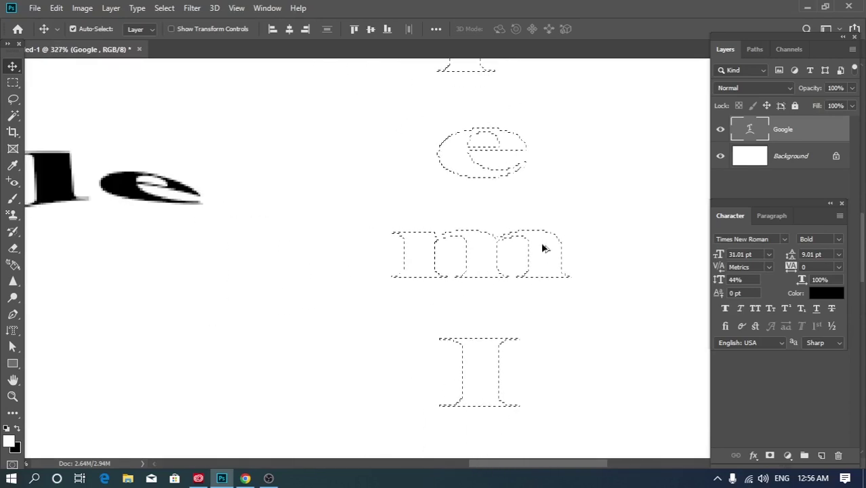
pyautogui.click(15, 332)
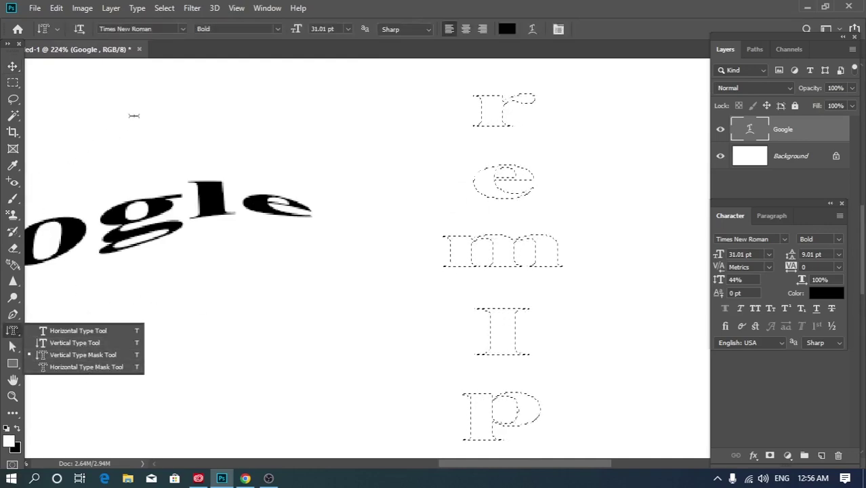
pyautogui.click(11, 68)
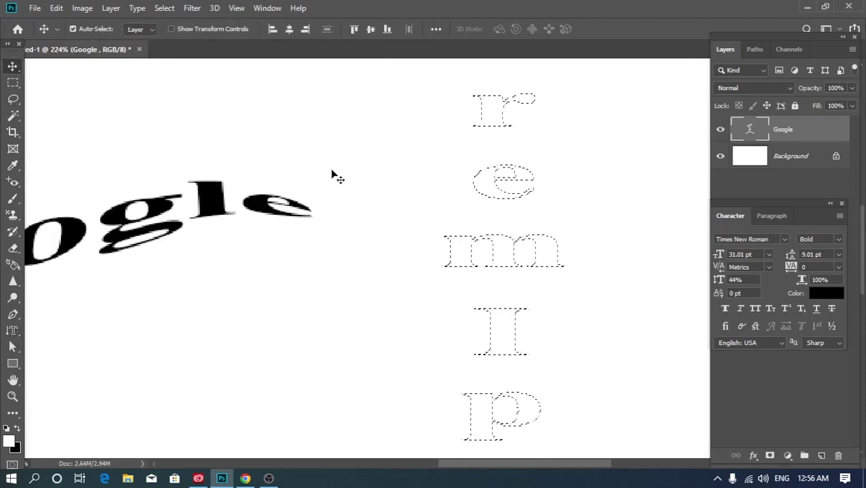